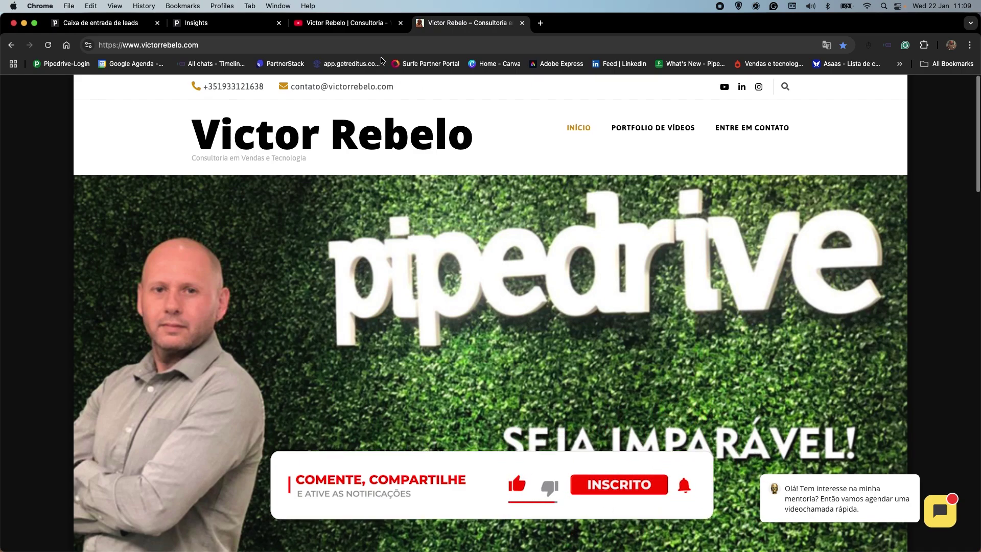
# - Browse the podcast, Pipedrive, Timelines and Web Summit playlists on the consultancy's YouTube channel page
pyautogui.click(372, 32)
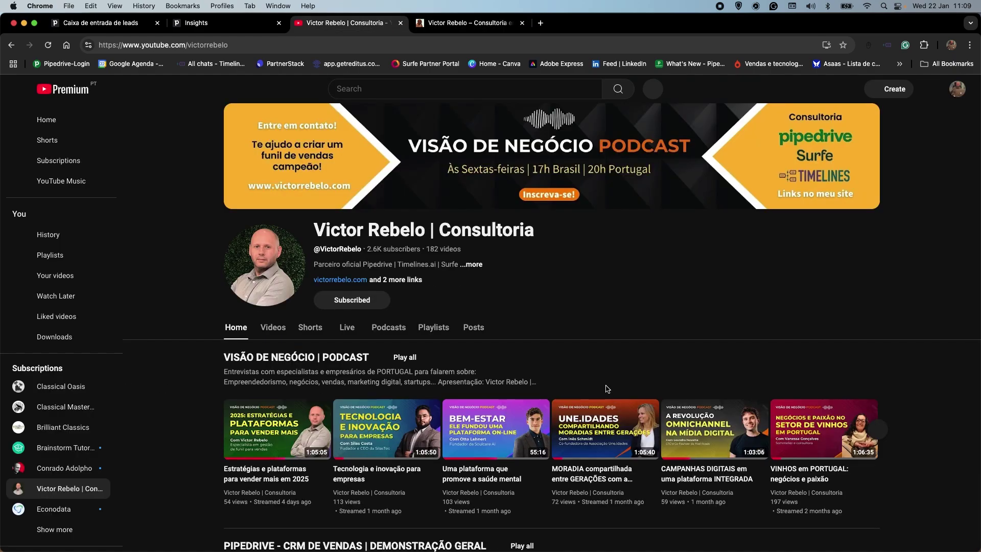
pyautogui.scroll(-1, 607, 389)
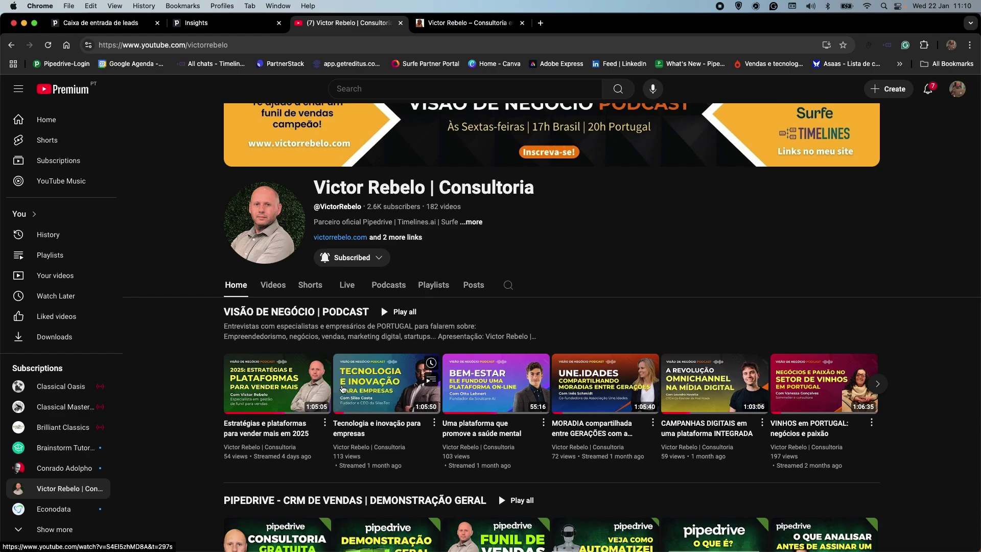
pyautogui.scroll(-5, 256, 368)
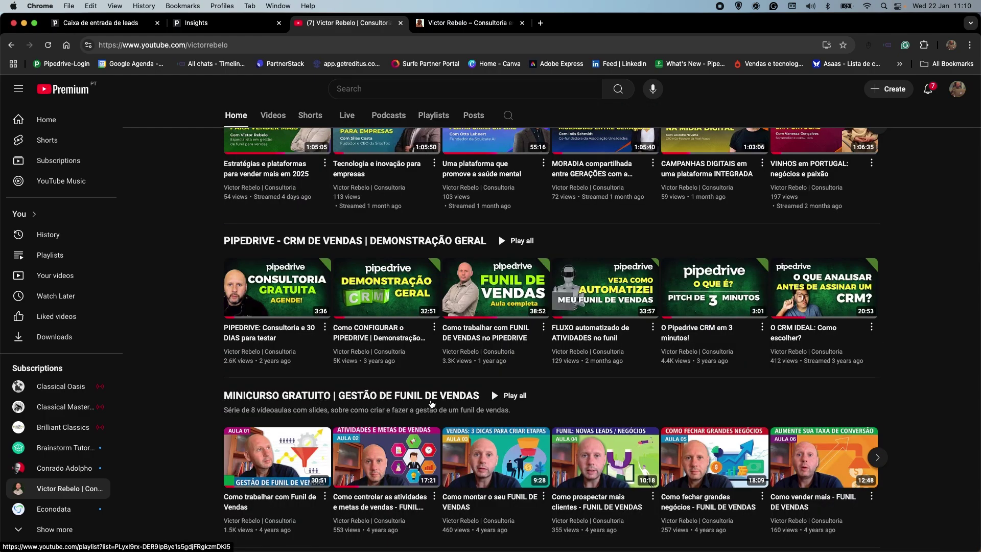
pyautogui.scroll(5, 432, 404)
pyautogui.scroll(-10, 432, 404)
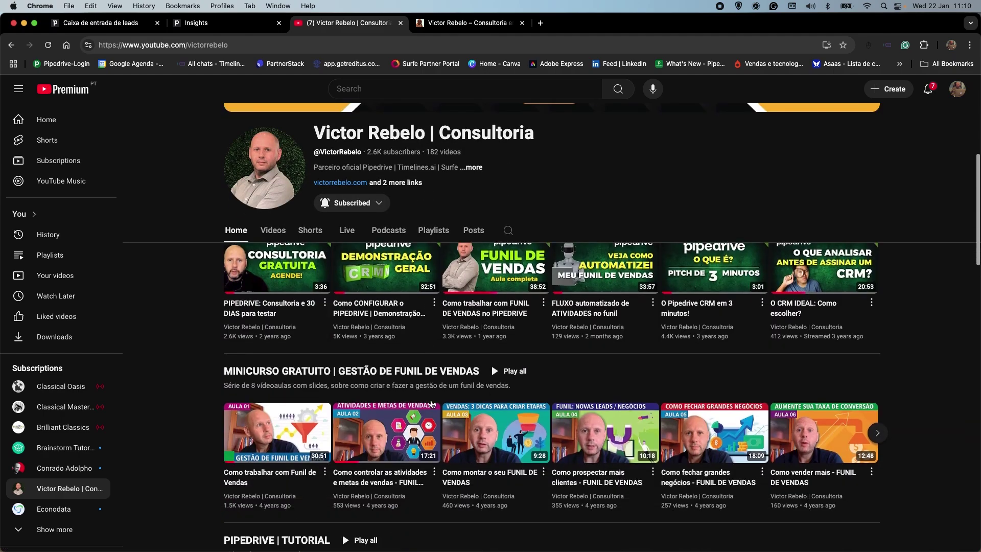
pyautogui.scroll(-6, 432, 404)
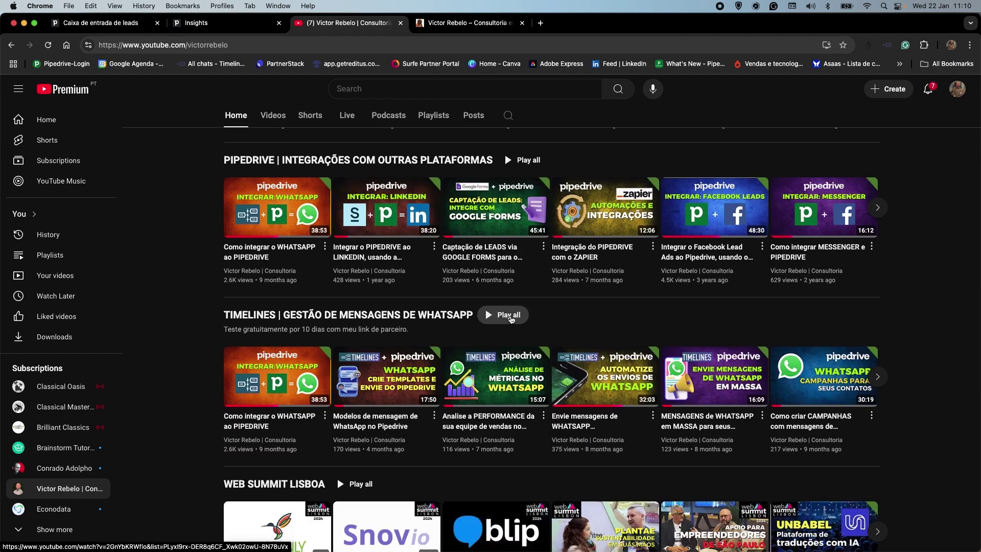
pyautogui.scroll(-2, 508, 314)
pyautogui.scroll(-1, 441, 262)
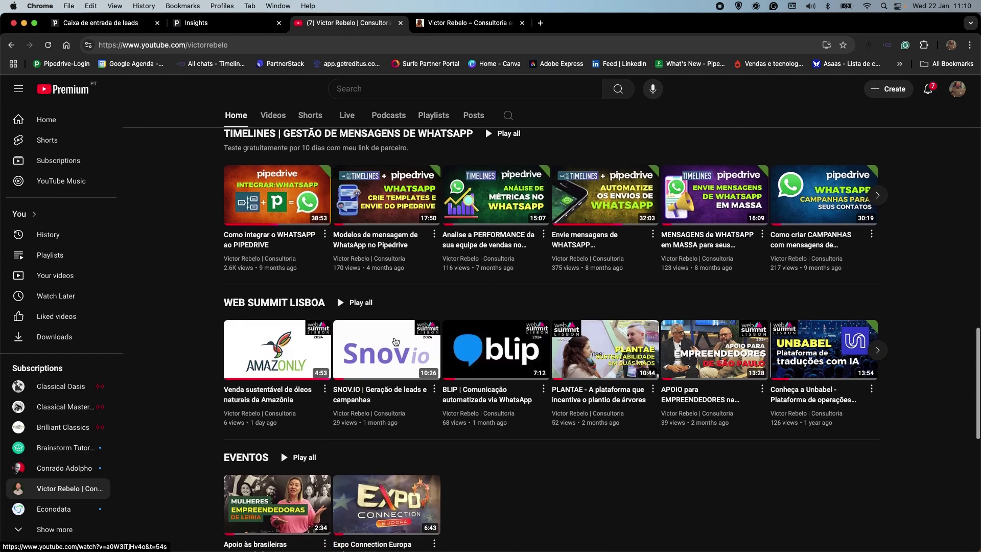
pyautogui.scroll(15, 418, 329)
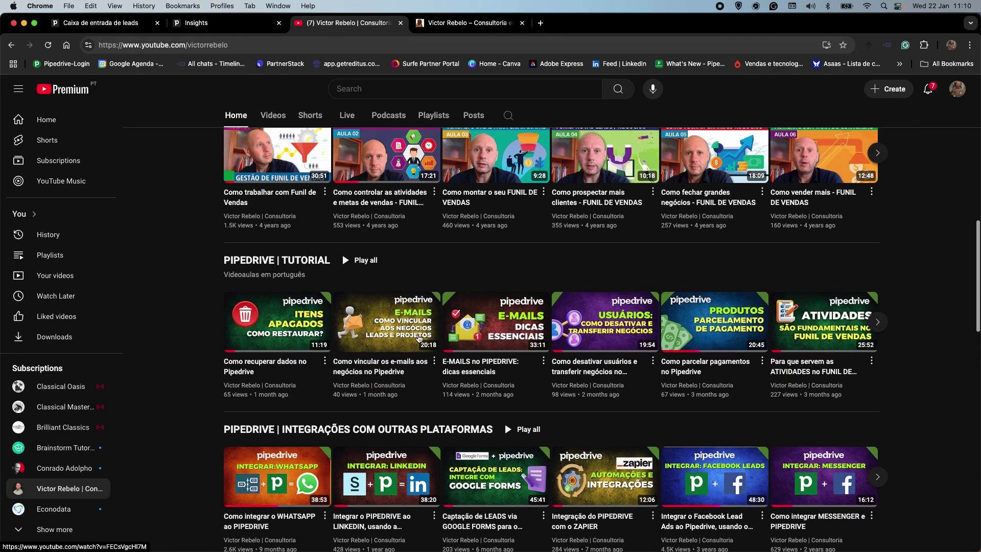
pyautogui.scroll(2, 418, 339)
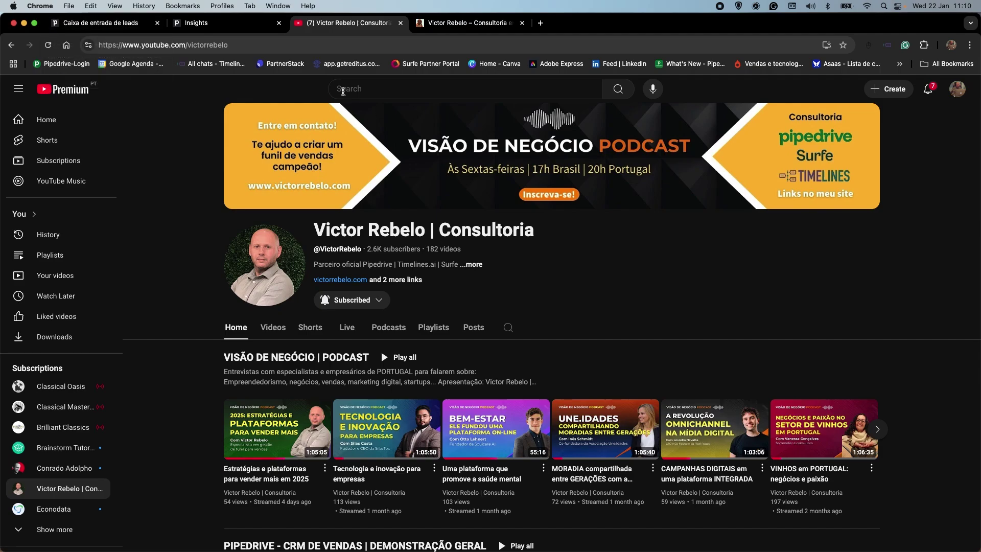
# - Switch to Pipedrive and compare the Vendas 2 deals pipeline with the leads inbox
pyautogui.press('super+1')
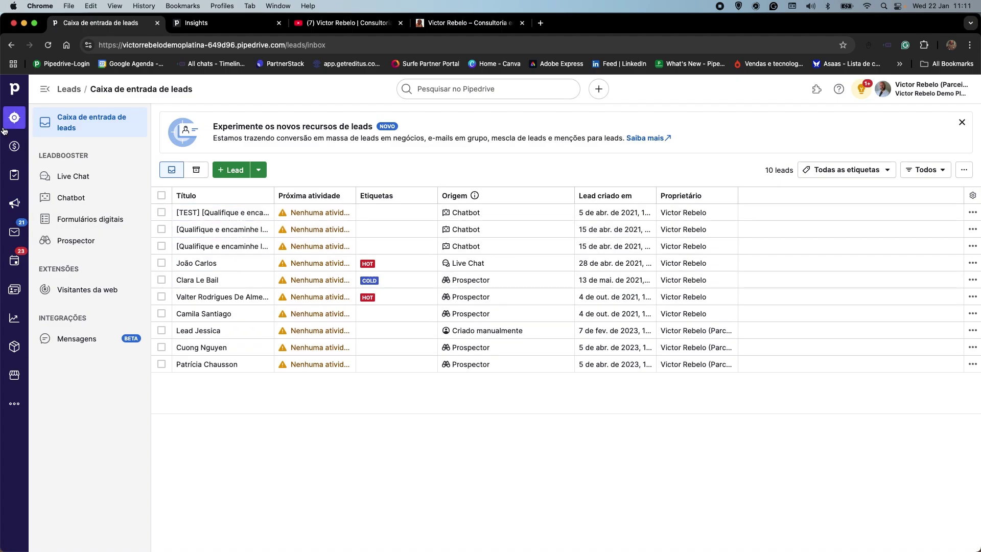
pyautogui.click(14, 146)
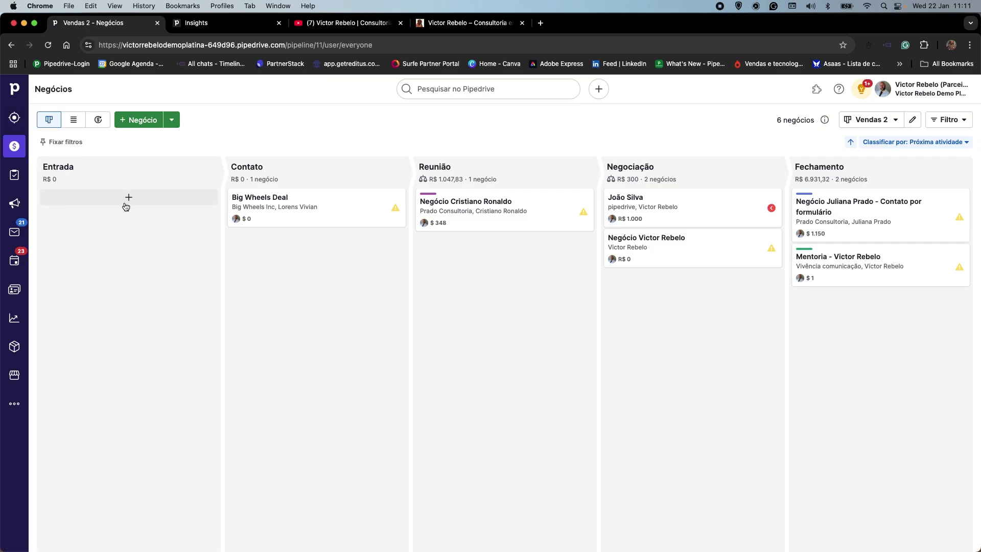
pyautogui.click(15, 118)
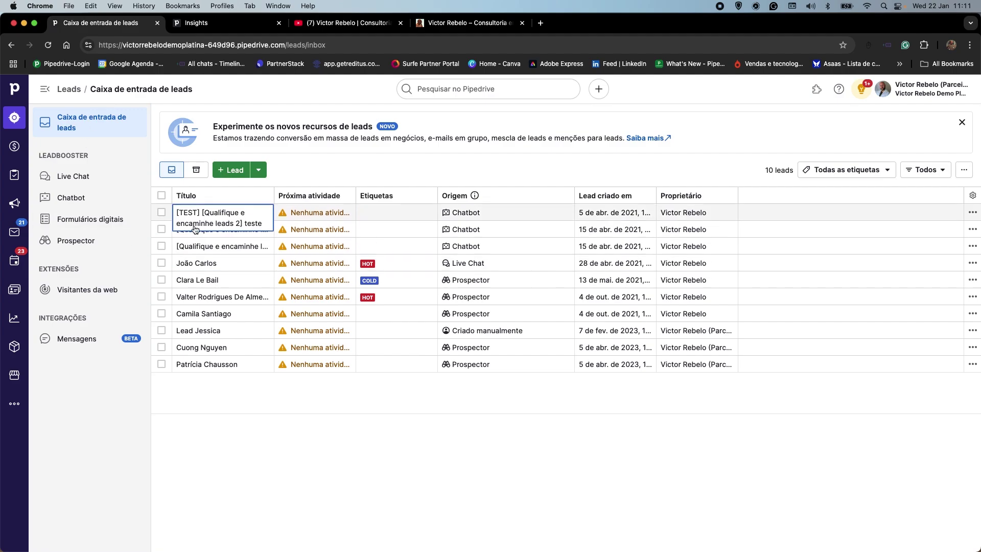
# - Open the form for adding a lead to examine its fields, and dismiss it without saving
pyautogui.click(233, 171)
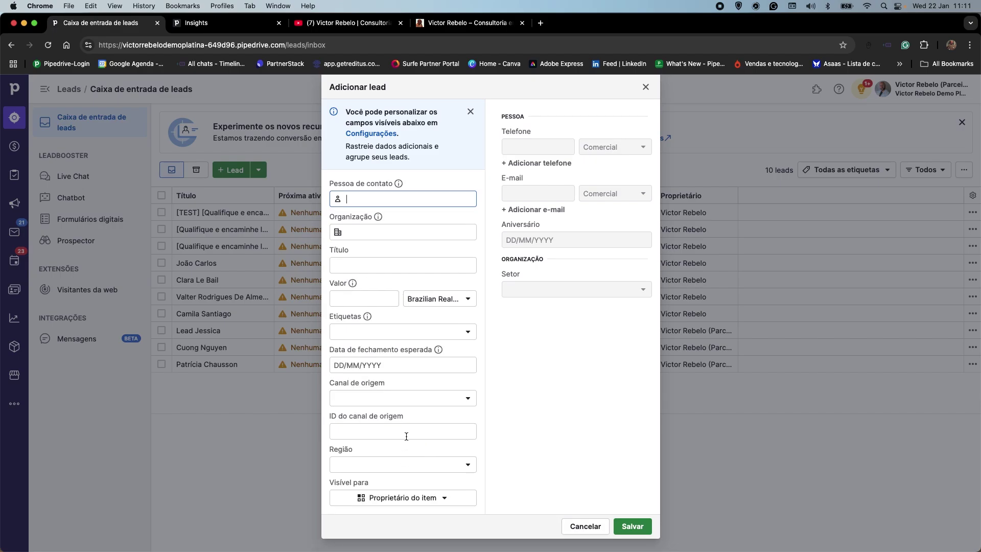
pyautogui.click(586, 526)
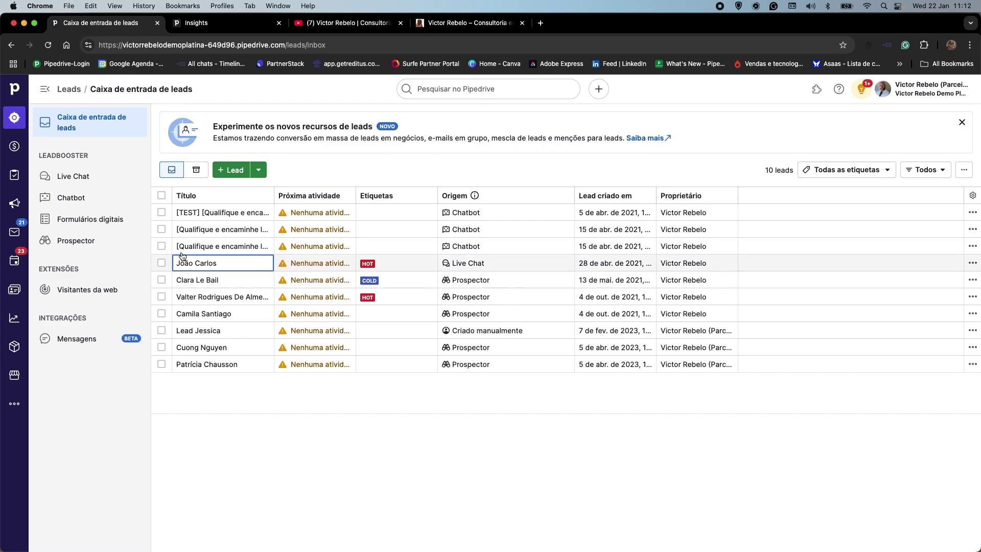
# - Examine the "[TEST] [Qualifique e encaminhe leads 2] teste" lead and its deal conversion form, and close both without converting
pyautogui.click(205, 214)
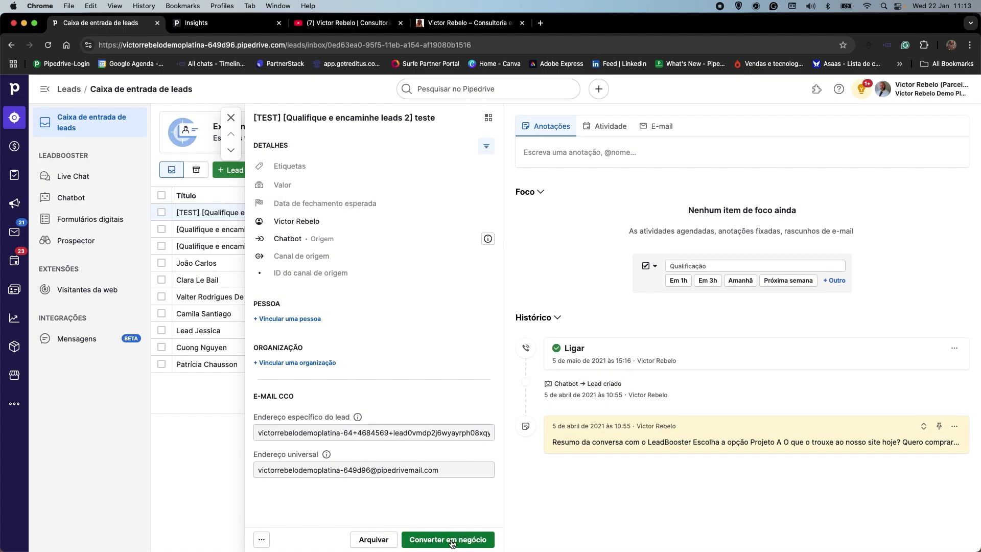
pyautogui.click(432, 543)
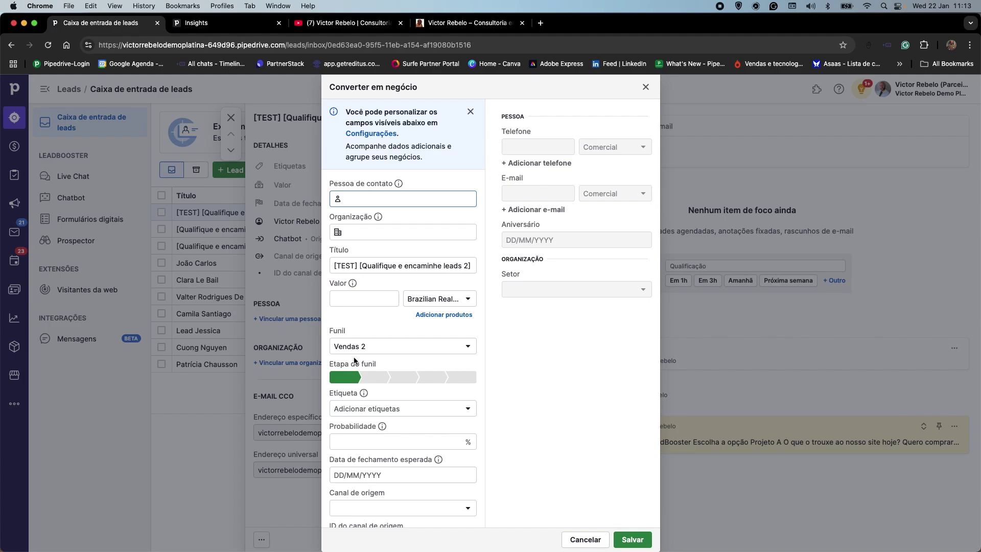
pyautogui.click(588, 540)
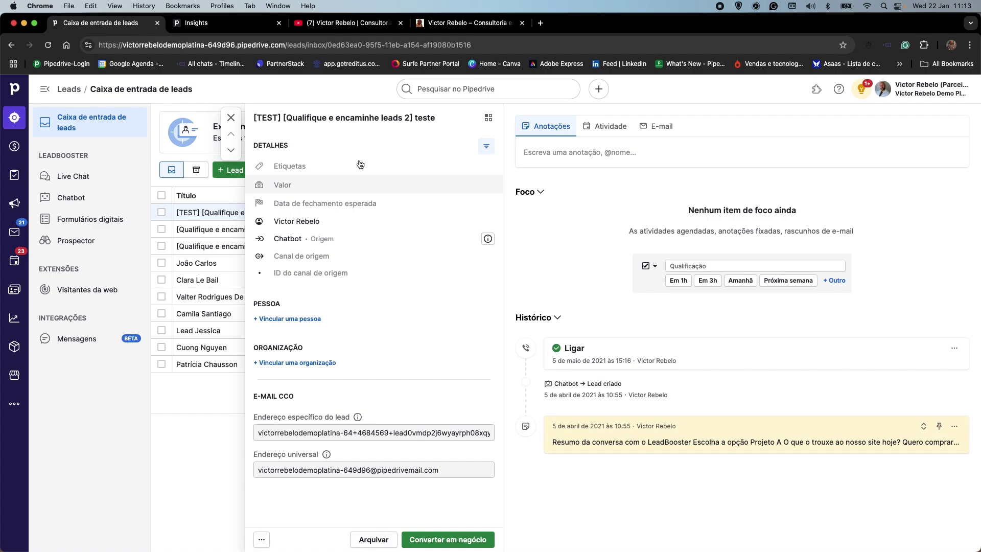
pyautogui.click(231, 121)
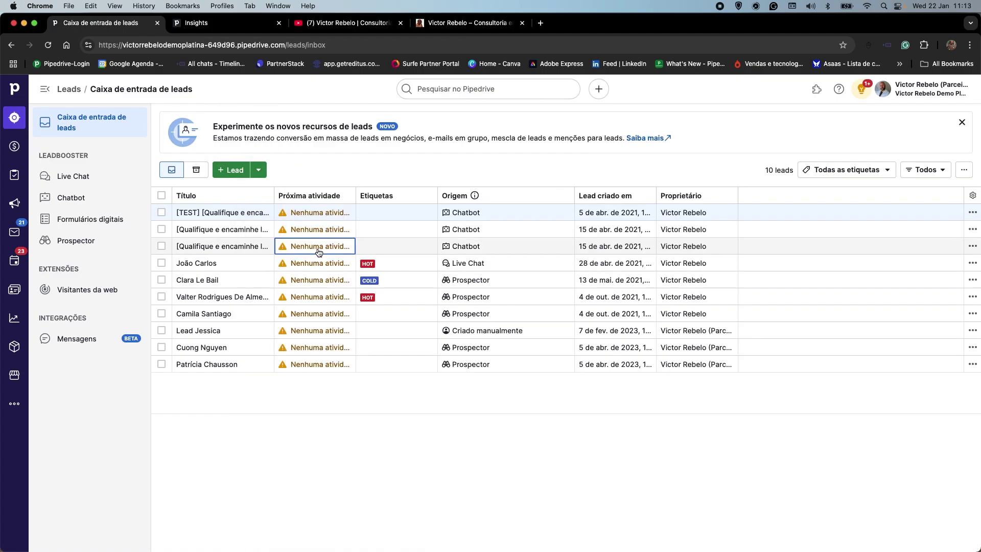
# - Open the PIPEDRIVE | TUTORIAL playlist from the YouTube channel page and look through its videos
pyautogui.click(347, 24)
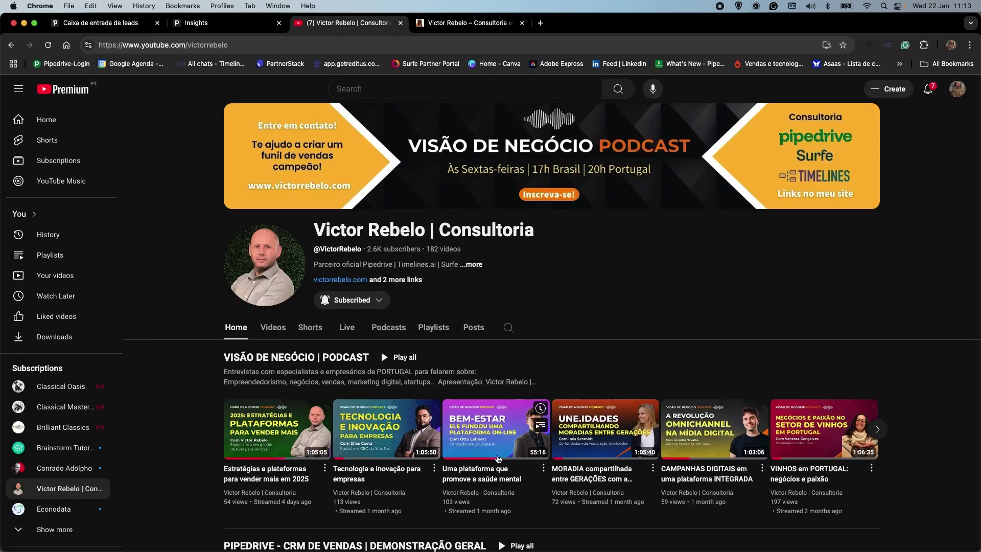
pyautogui.scroll(-10, 499, 459)
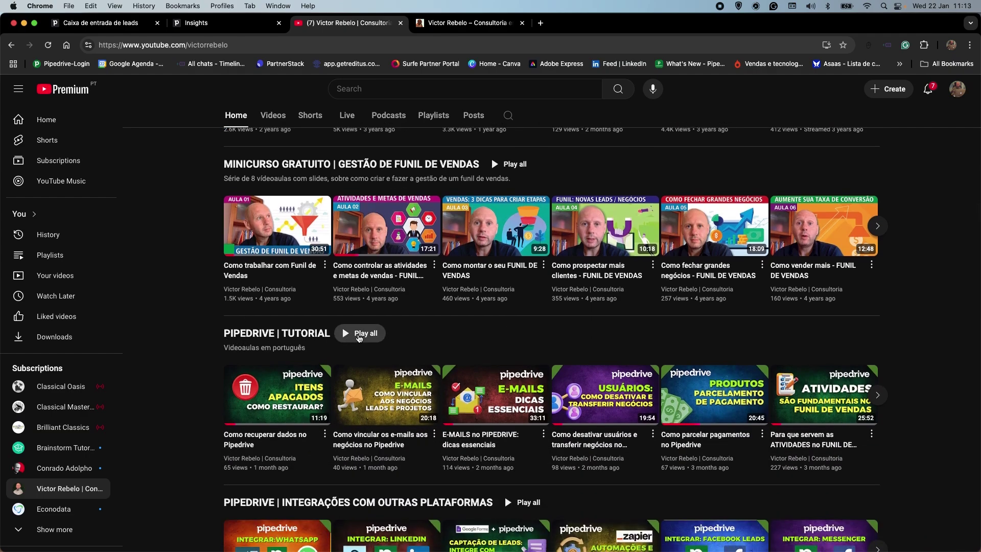
pyautogui.click(269, 333)
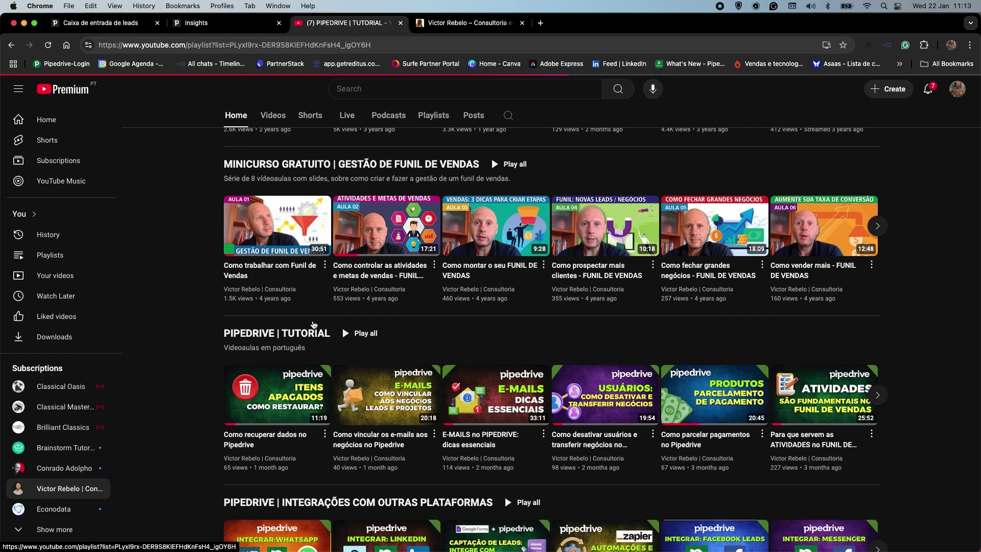
pyautogui.scroll(-3, 513, 291)
pyautogui.scroll(-4, 514, 291)
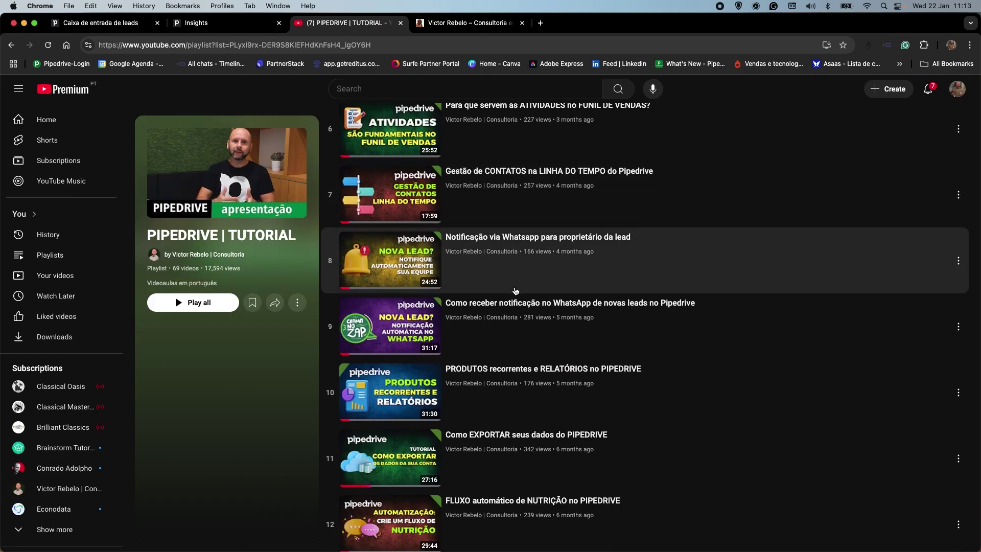
pyautogui.scroll(-1, 504, 263)
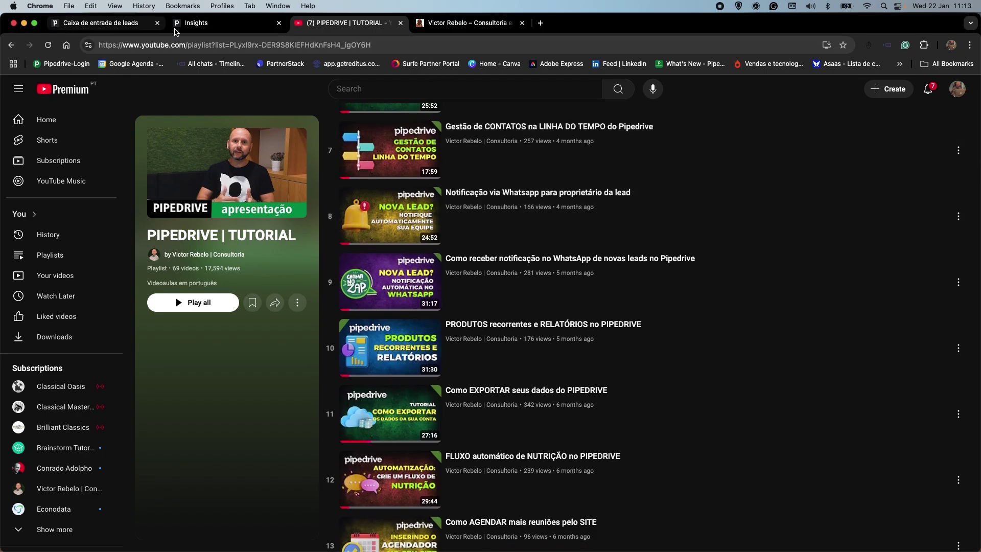
# - Return to Pipedrive and examine the stages of the Vendas 2 deals pipeline
pyautogui.click(117, 26)
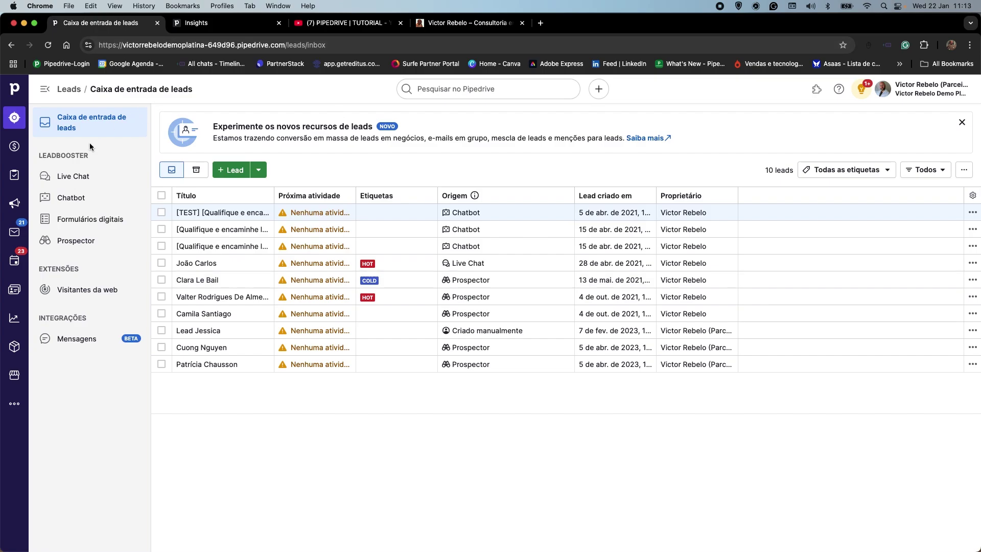
pyautogui.click(14, 147)
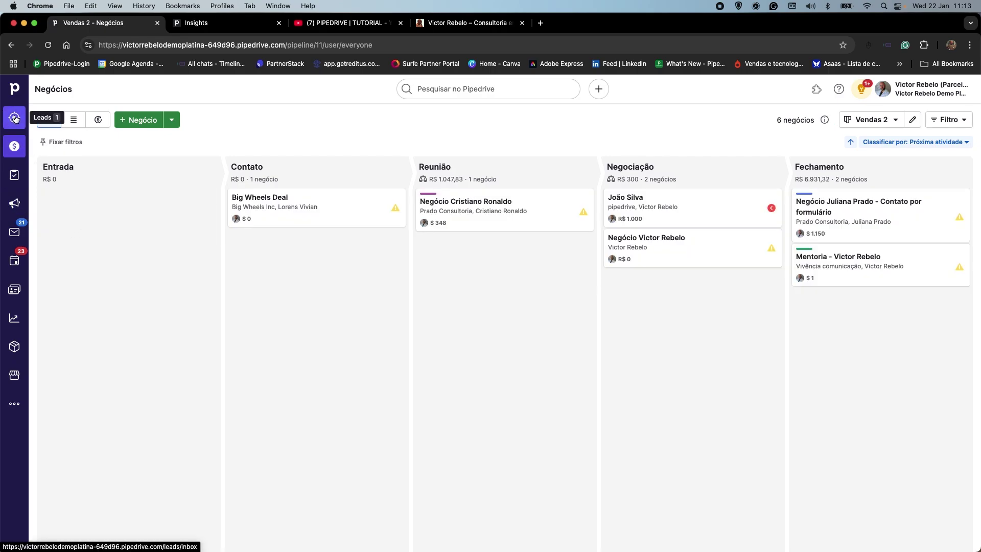
pyautogui.moveTo(89, 197)
# - Start a new report in Insights, choosing Lead as the entity and Conversão as the report type
pyautogui.click(200, 26)
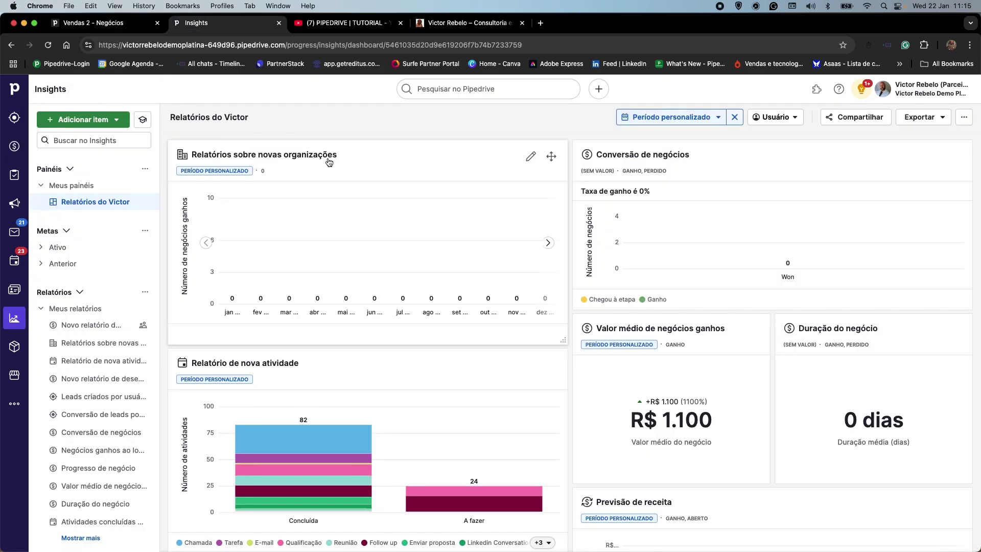
pyautogui.click(104, 126)
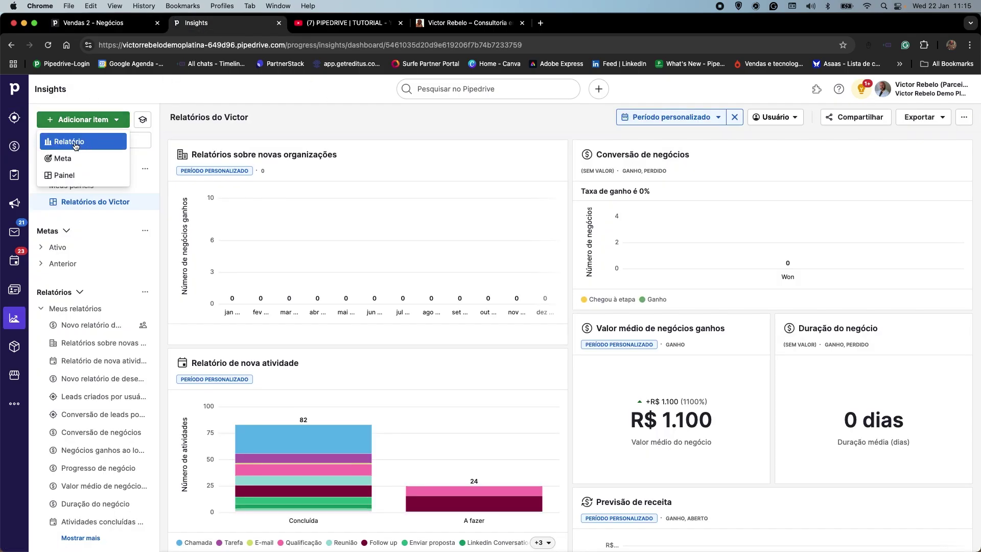
pyautogui.click(76, 145)
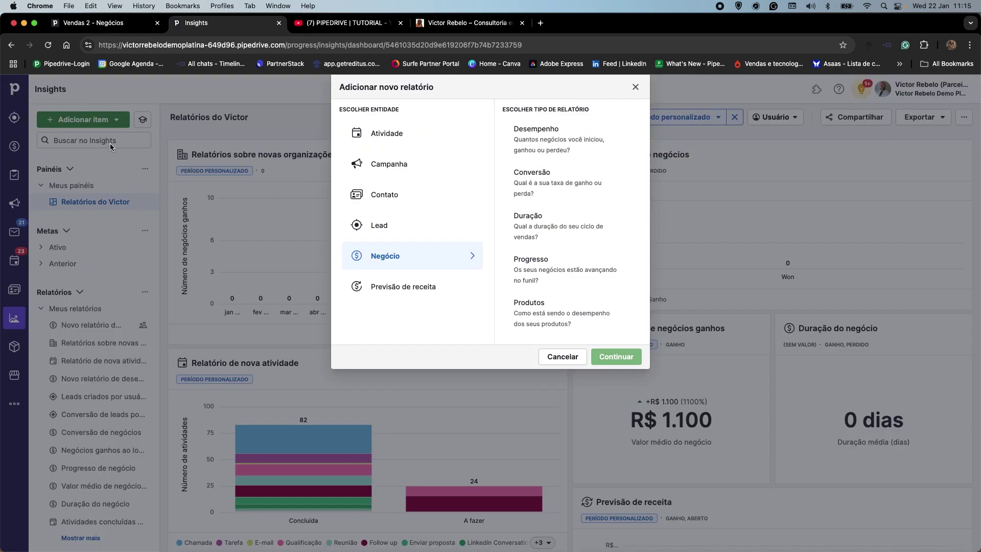
pyautogui.click(380, 225)
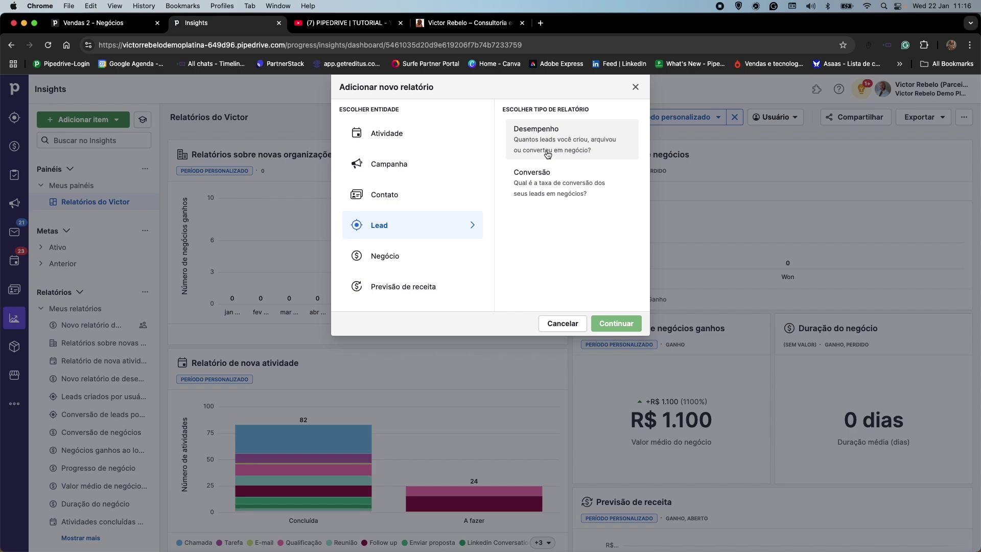
pyautogui.click(545, 184)
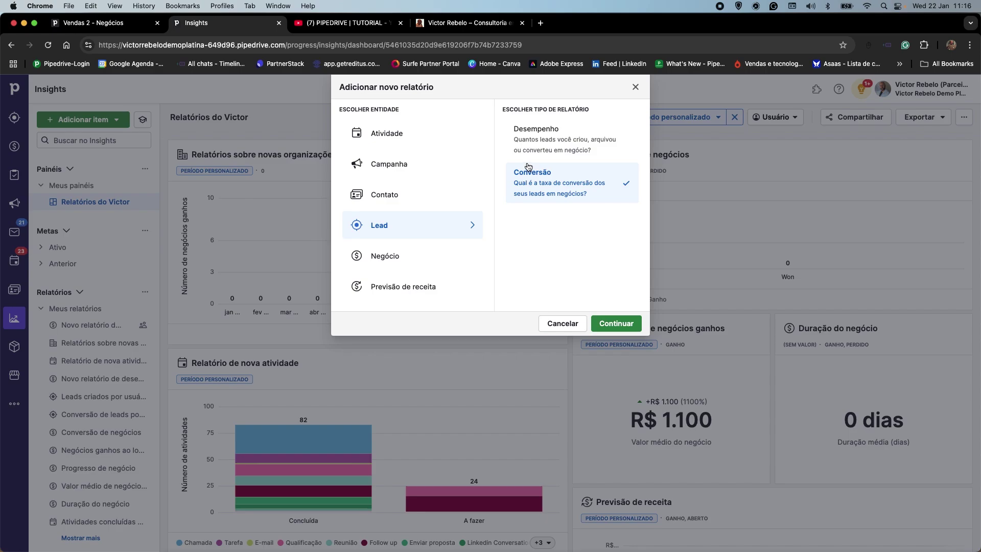
# - Review the leads inbox once more against the stages of the Vendas 2 deals pipeline
pyautogui.click(95, 22)
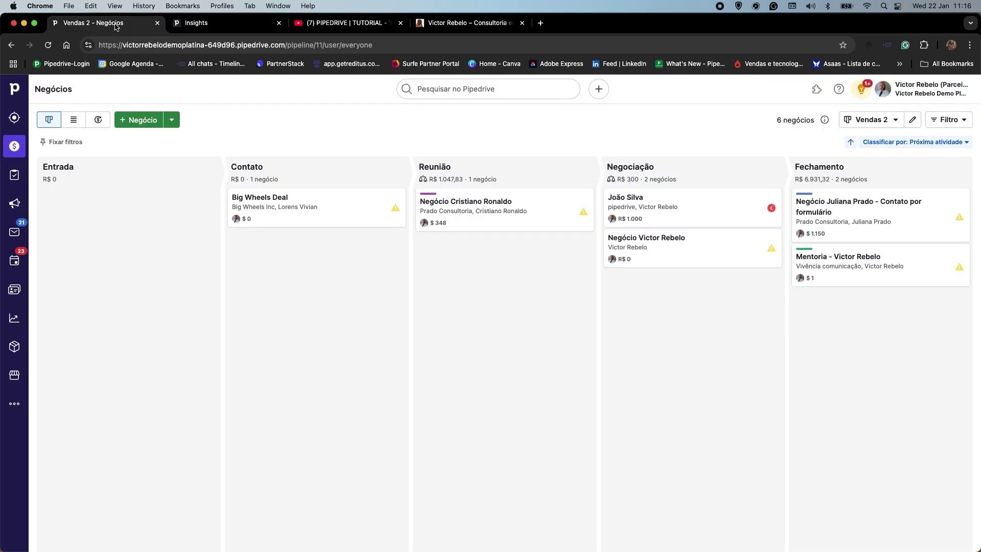
pyautogui.click(12, 122)
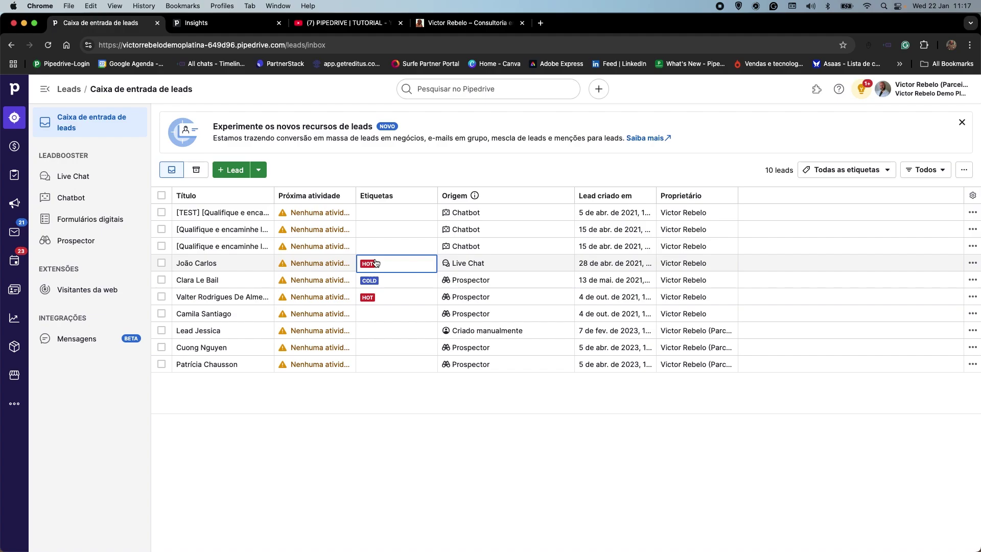
pyautogui.click(205, 250)
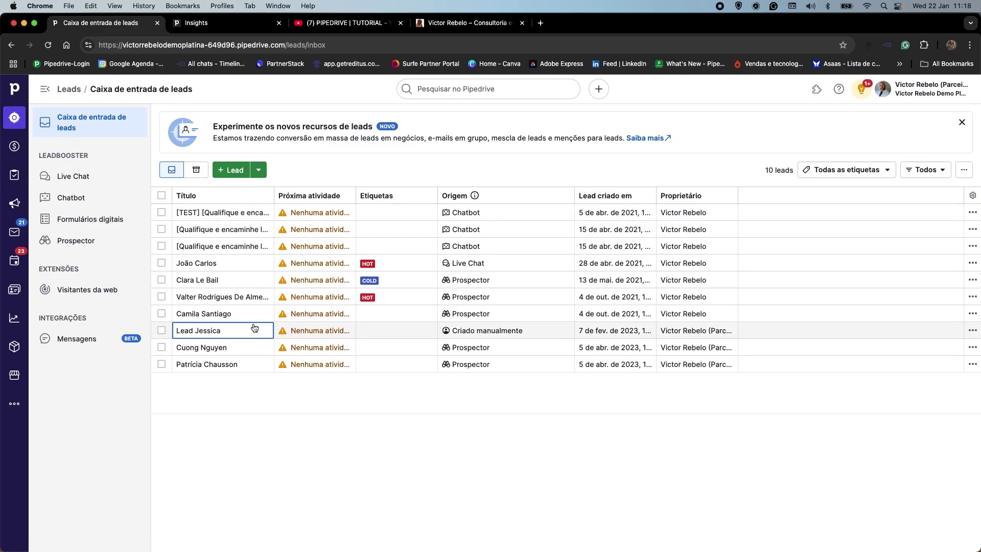
pyautogui.click(13, 149)
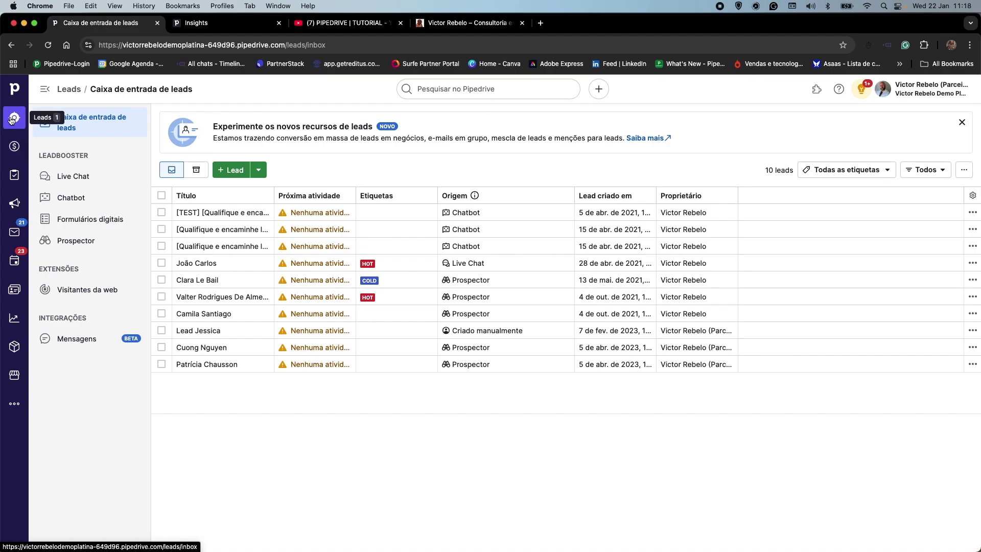
pyautogui.click(12, 143)
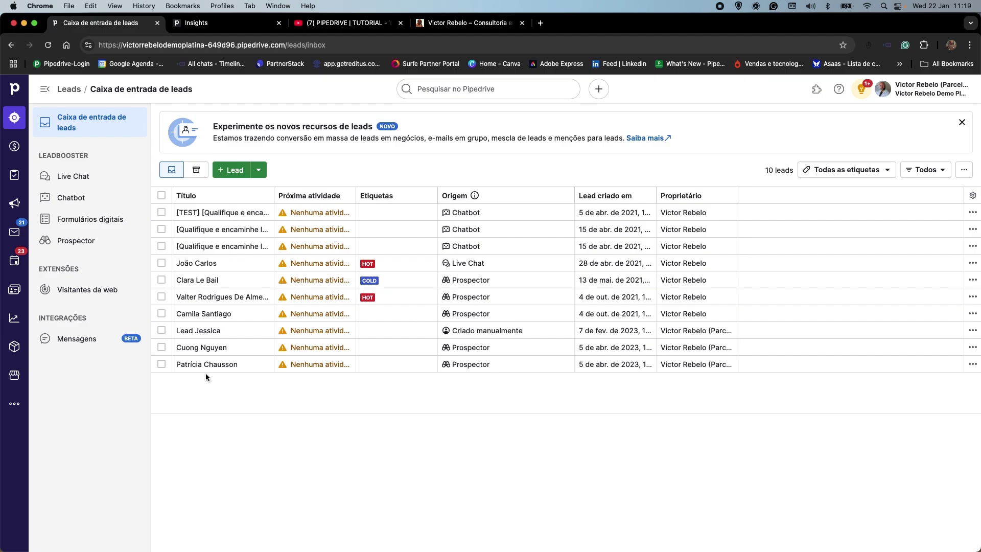
pyautogui.click(15, 146)
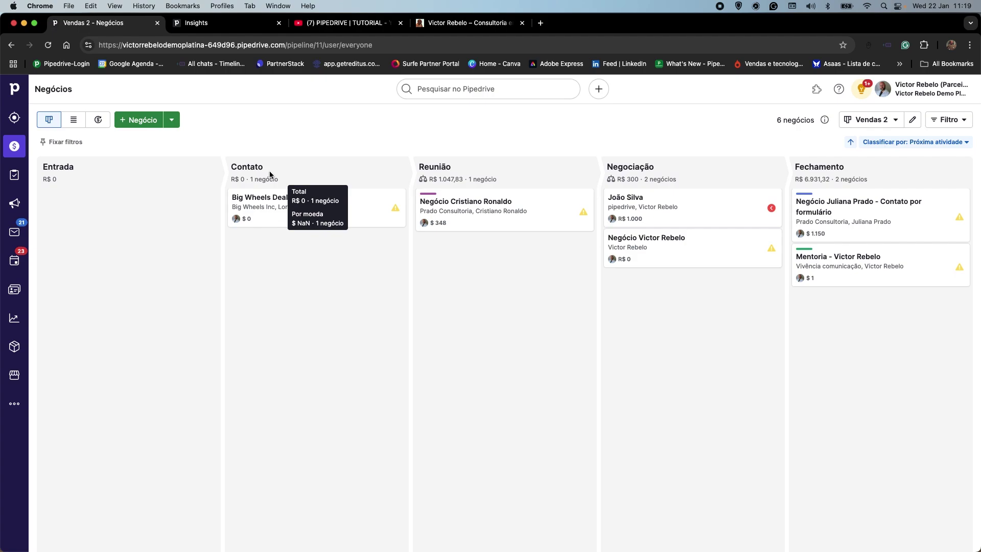
# - Switch to the consultant's website, look through its service offers, and view the Agendamento chat before closing it
pyautogui.click(435, 25)
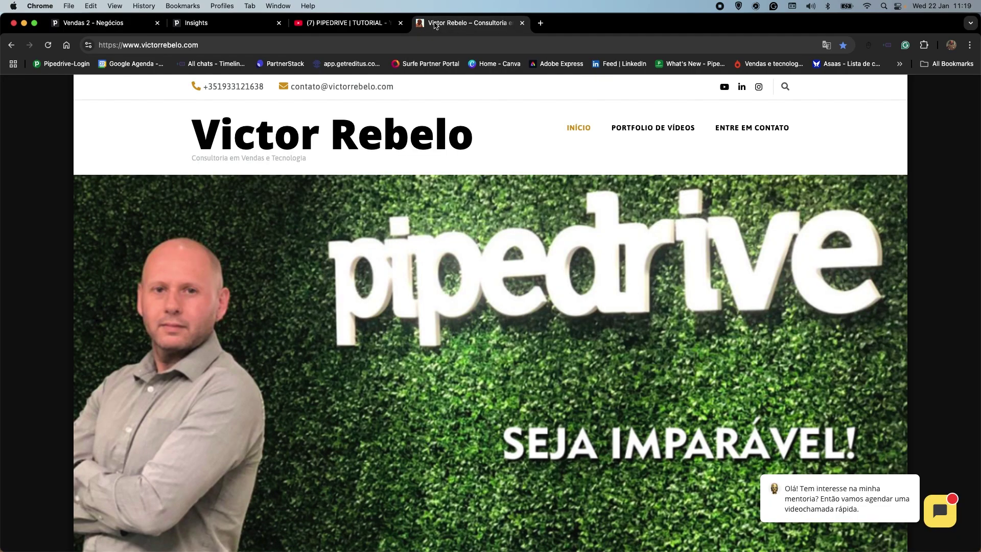
pyautogui.scroll(-3, 492, 327)
pyautogui.scroll(-8, 492, 327)
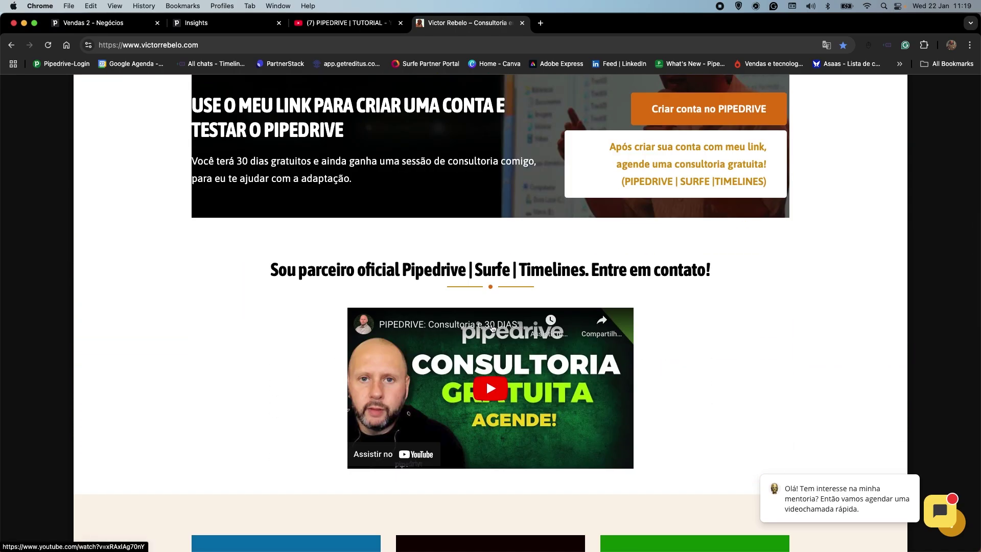
pyautogui.scroll(-9, 492, 327)
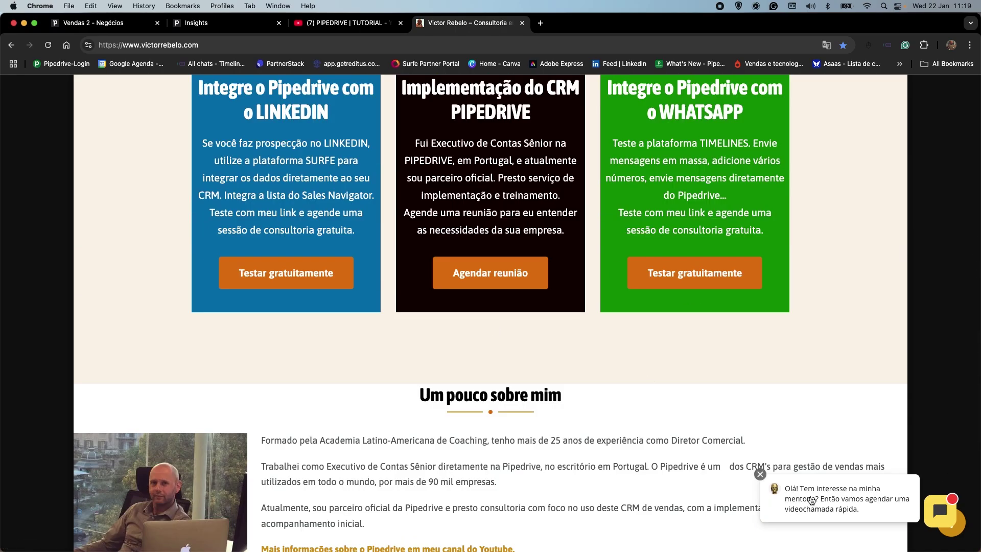
pyautogui.click(827, 502)
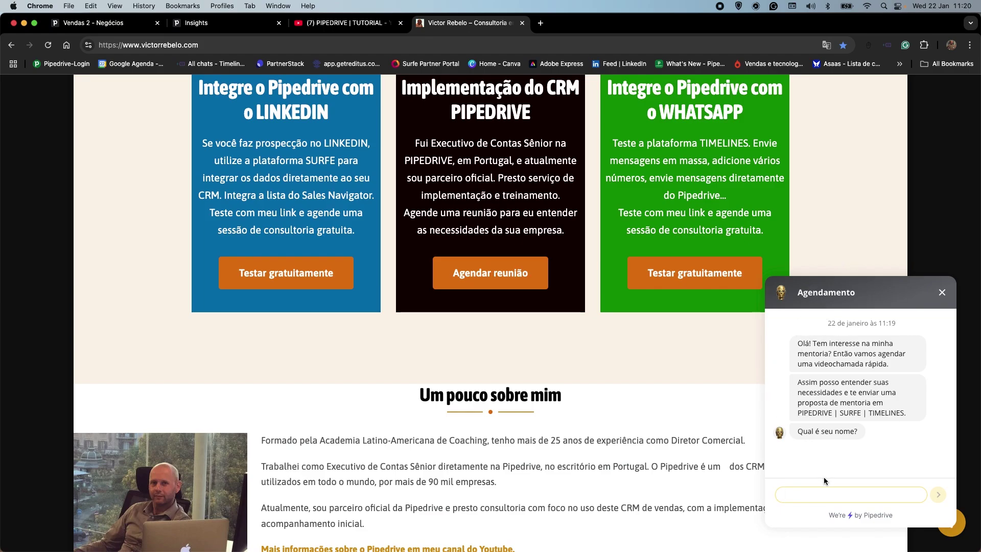
pyautogui.click(942, 293)
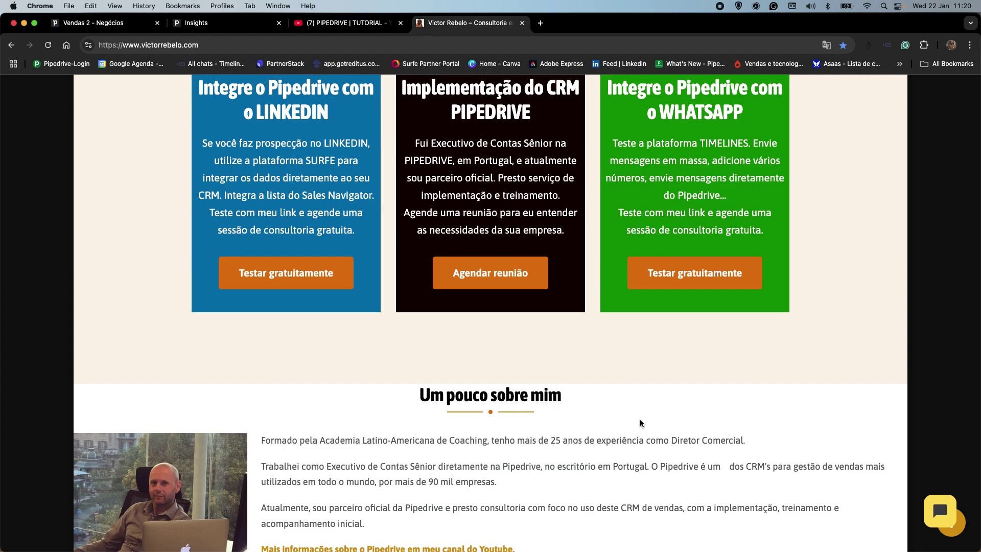
# - Return to the website's Pipedrive account offer and highlight the mention of the 30-day trial
pyautogui.scroll(3, 640, 423)
pyautogui.scroll(-2, 493, 299)
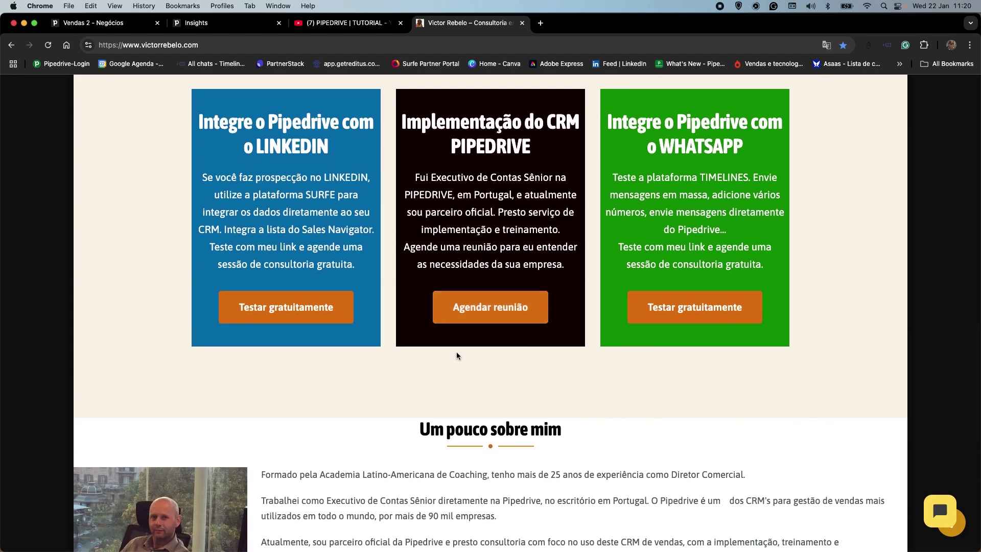
pyautogui.scroll(3, 475, 309)
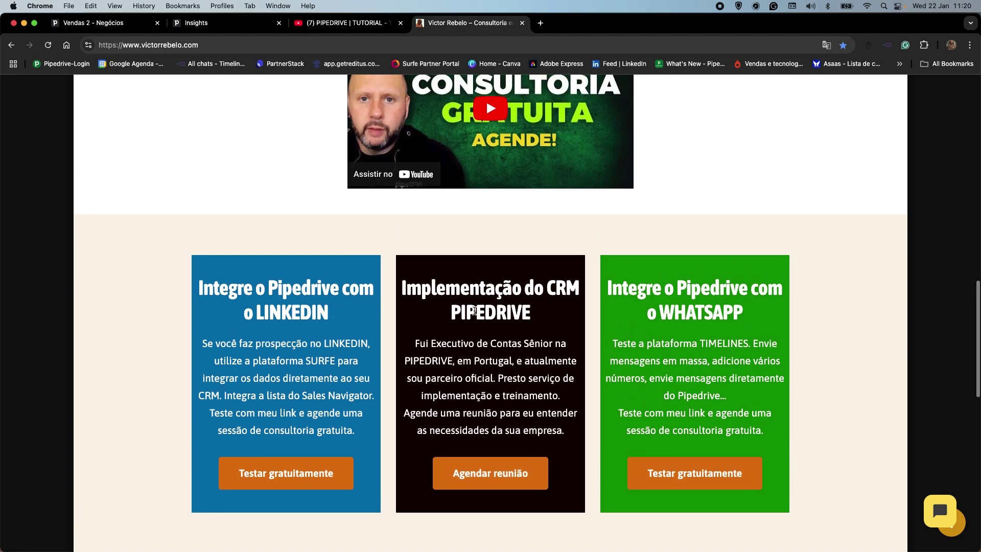
pyautogui.scroll(10, 475, 310)
pyautogui.scroll(-1, 475, 310)
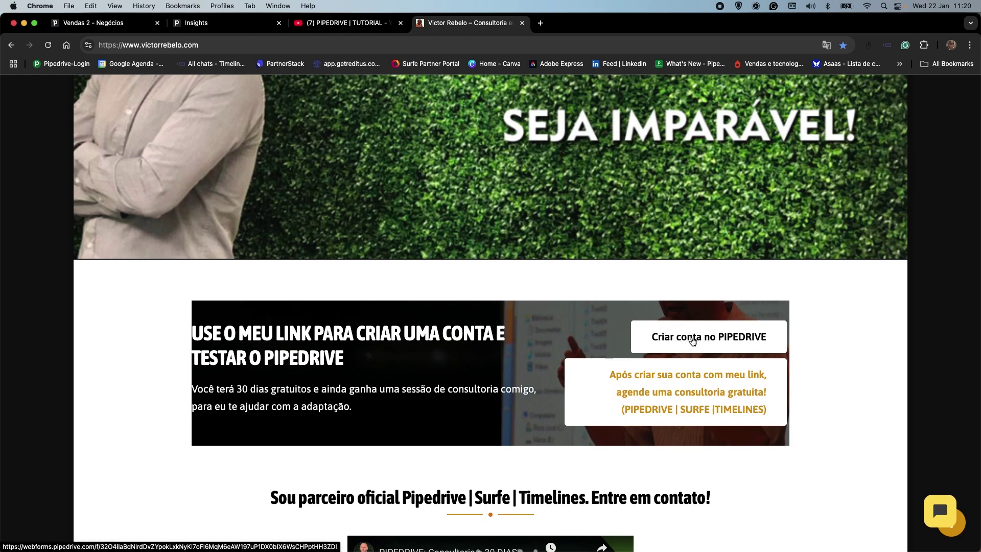
pyautogui.moveTo(192, 389); pyautogui.dragTo(280, 388)
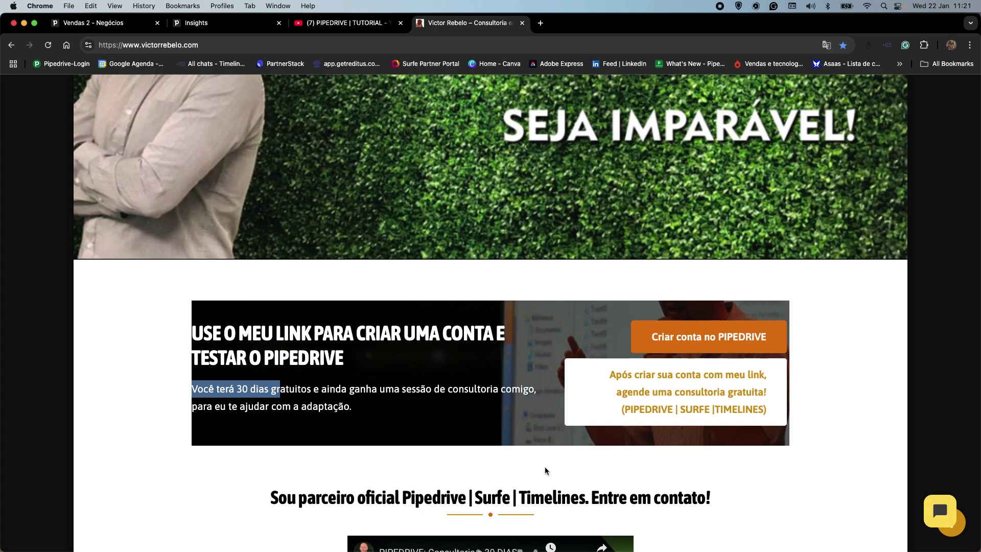
# - Open the Criar conta no PIPEDRIVE form and go through its name, company, e-mail and WhatsApp fields without filling them in
pyautogui.click(690, 341)
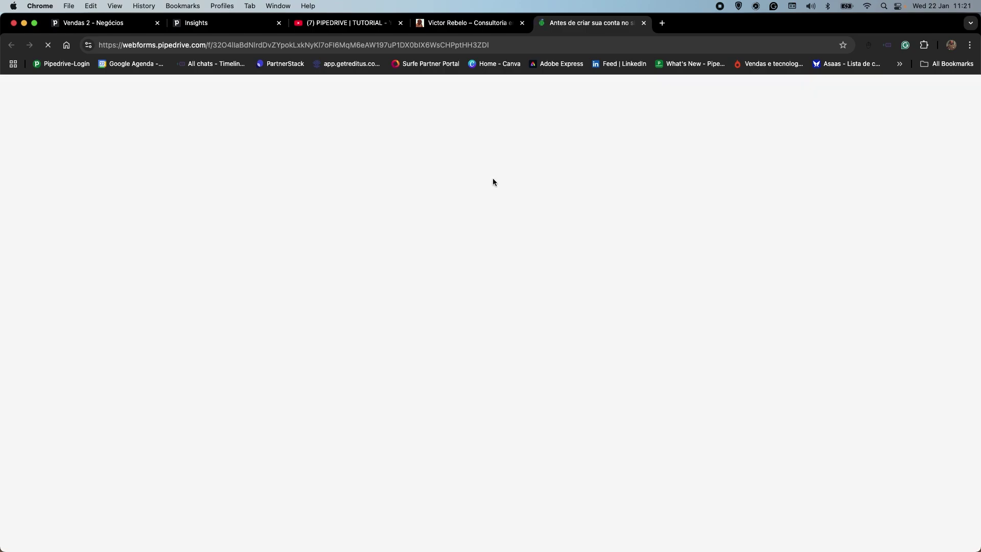
pyautogui.click(397, 215)
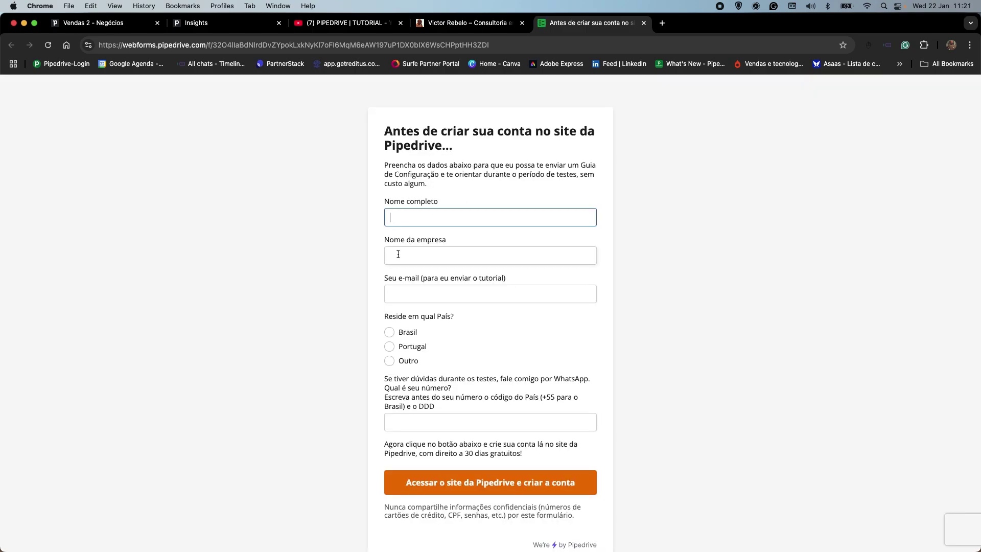
pyautogui.click(398, 254)
pyautogui.click(407, 223)
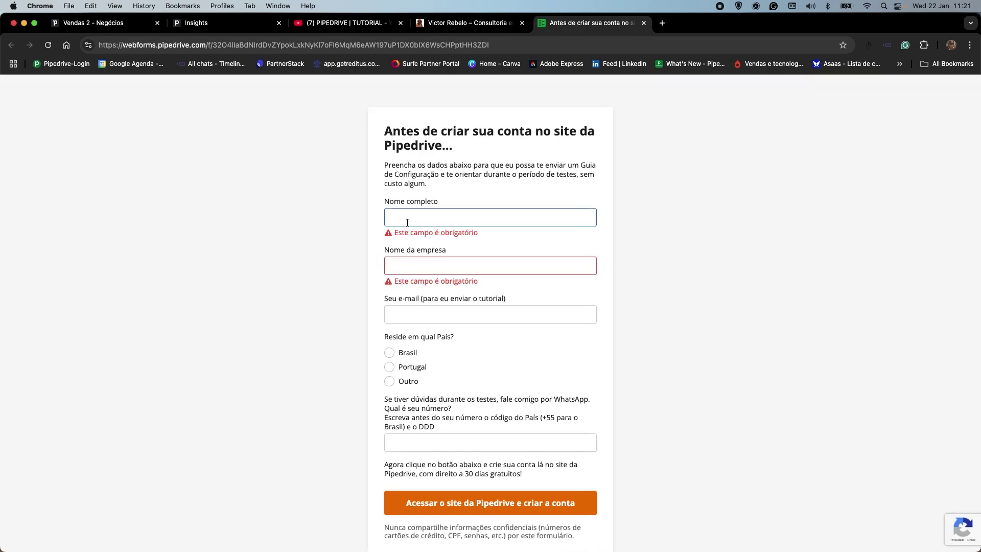
pyautogui.click(450, 313)
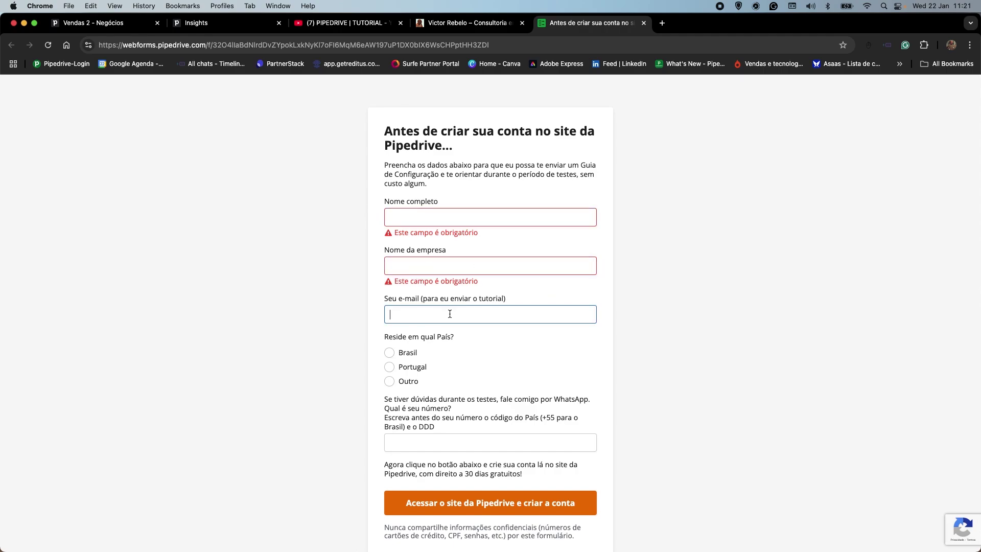
pyautogui.scroll(-3, 405, 372)
pyautogui.click(418, 375)
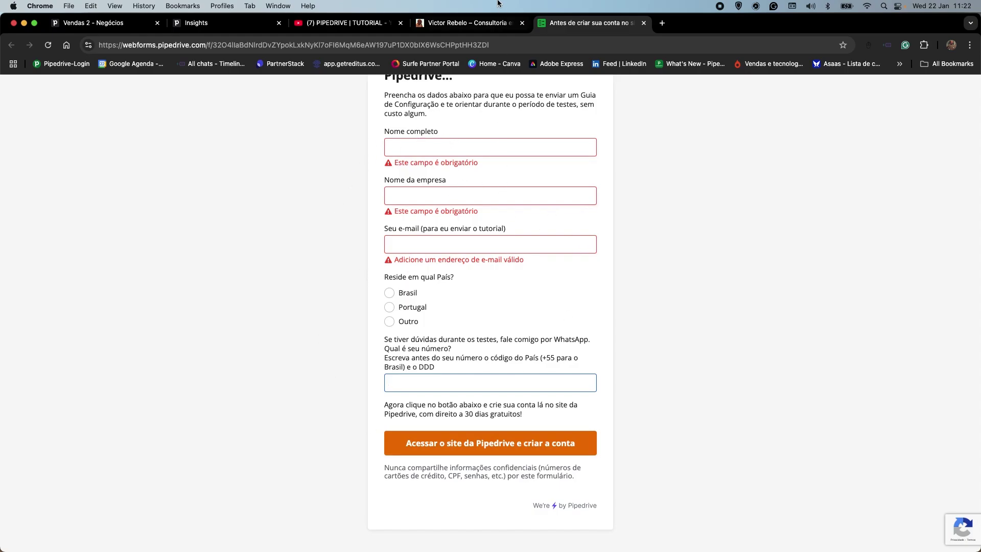
# - Review the website's account and free consultation offer alongside the sign-up form, highlighting "30 dias gratuitos"
pyautogui.click(462, 20)
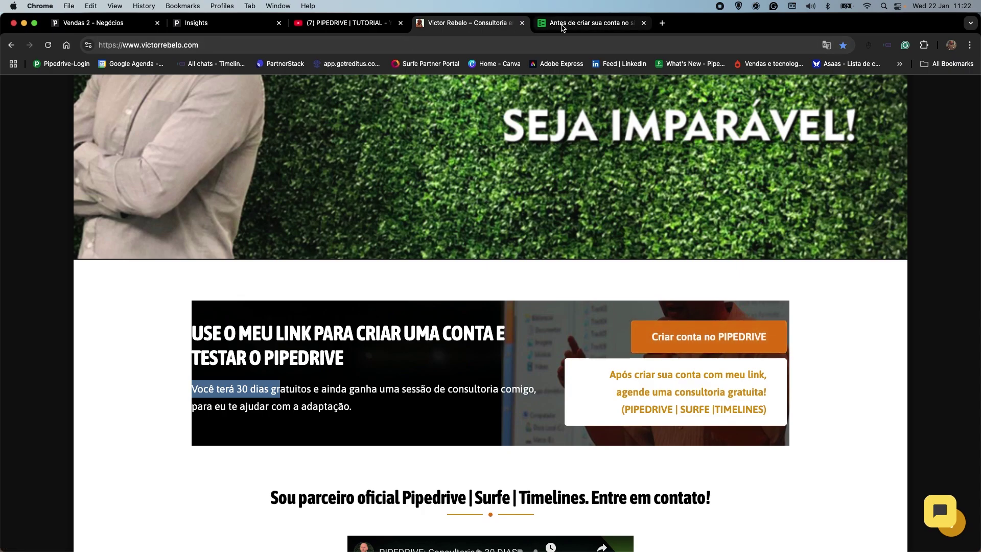
pyautogui.click(588, 22)
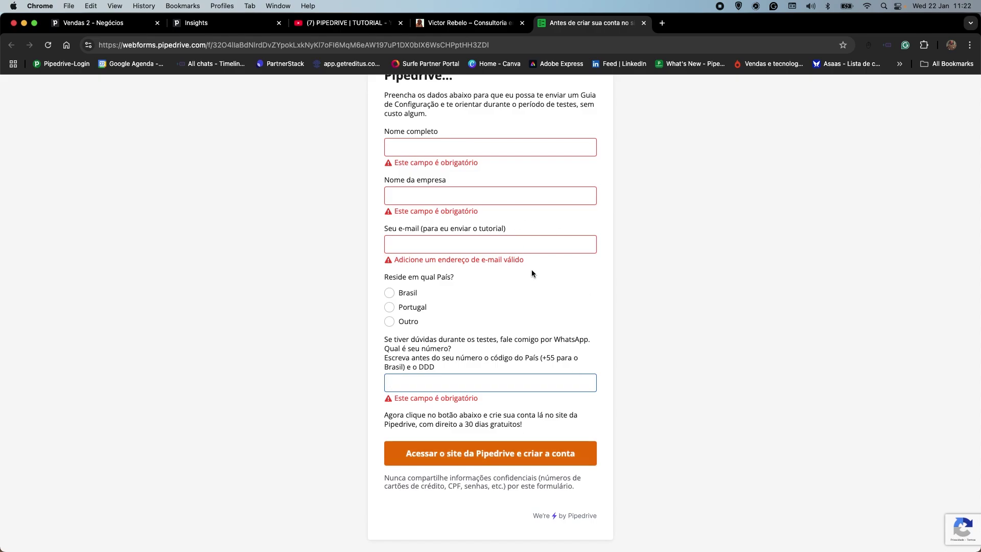
pyautogui.scroll(2, 532, 274)
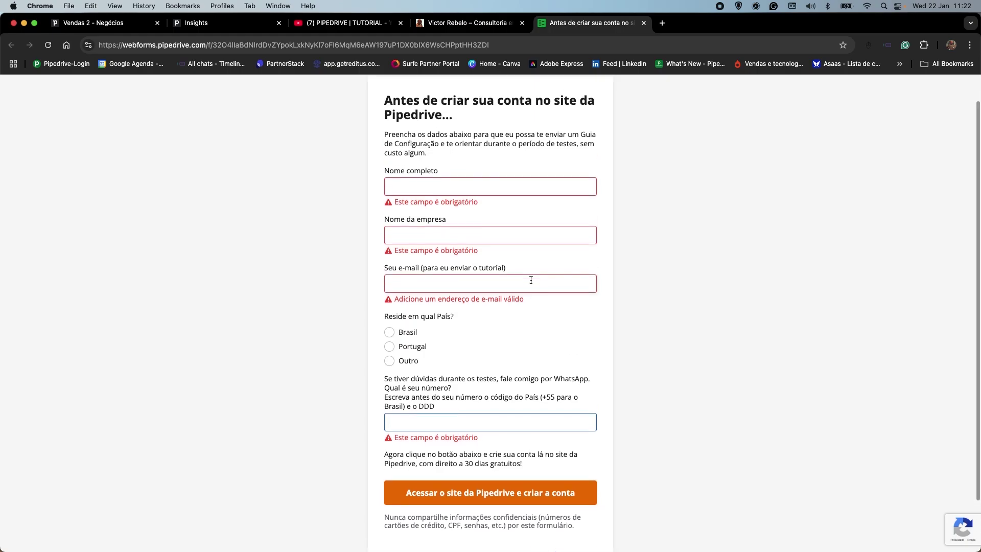
pyautogui.click(466, 23)
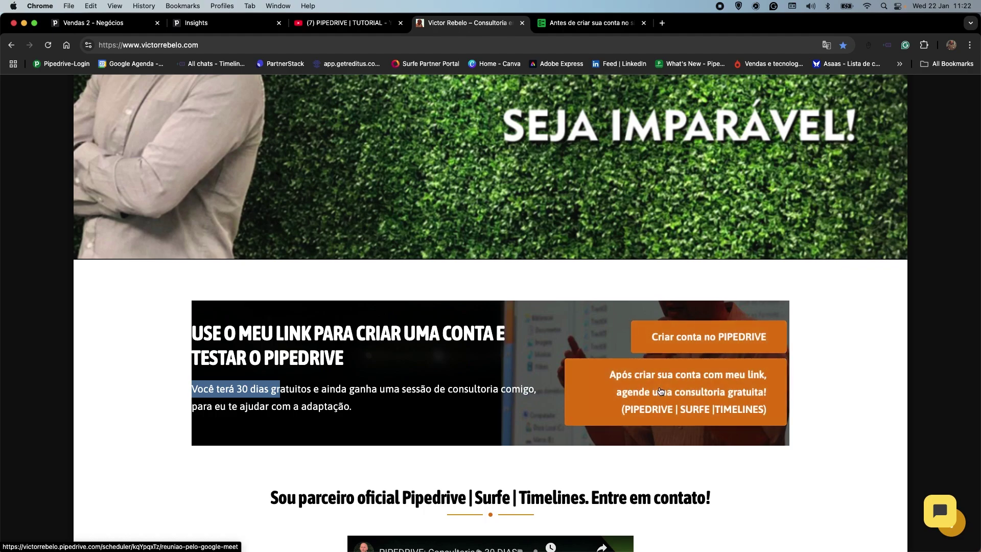
pyautogui.scroll(-2, 578, 389)
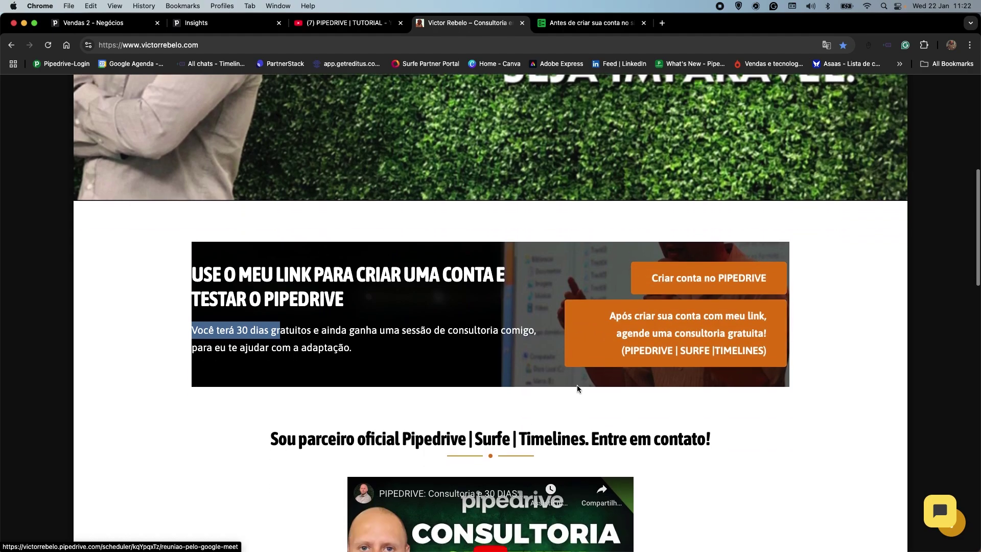
pyautogui.scroll(-2, 577, 388)
pyautogui.moveTo(236, 291); pyautogui.dragTo(311, 294)
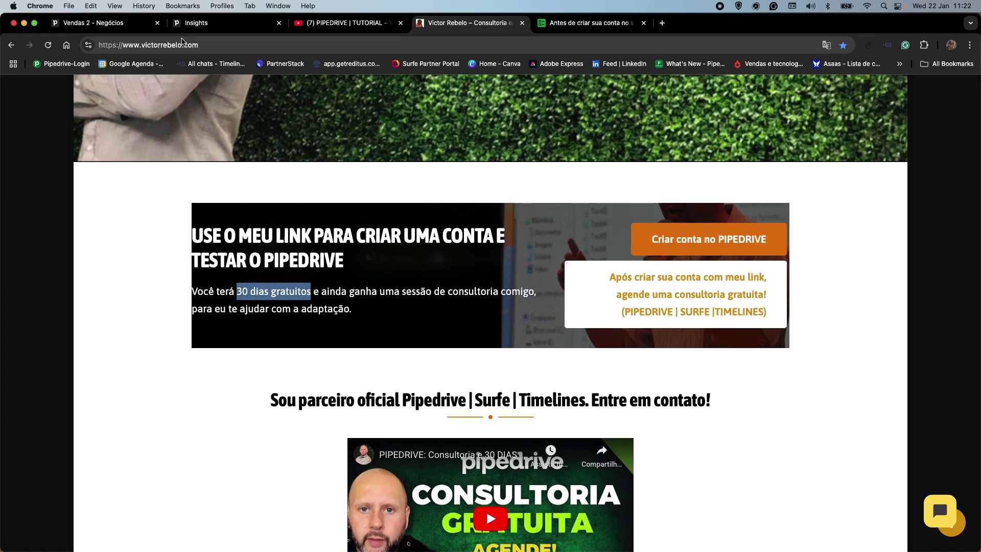
# - Return to the Vendas 2 pipeline in Pipedrive and examine its Contato, Reunião and Negociação stages and their deals
pyautogui.click(197, 24)
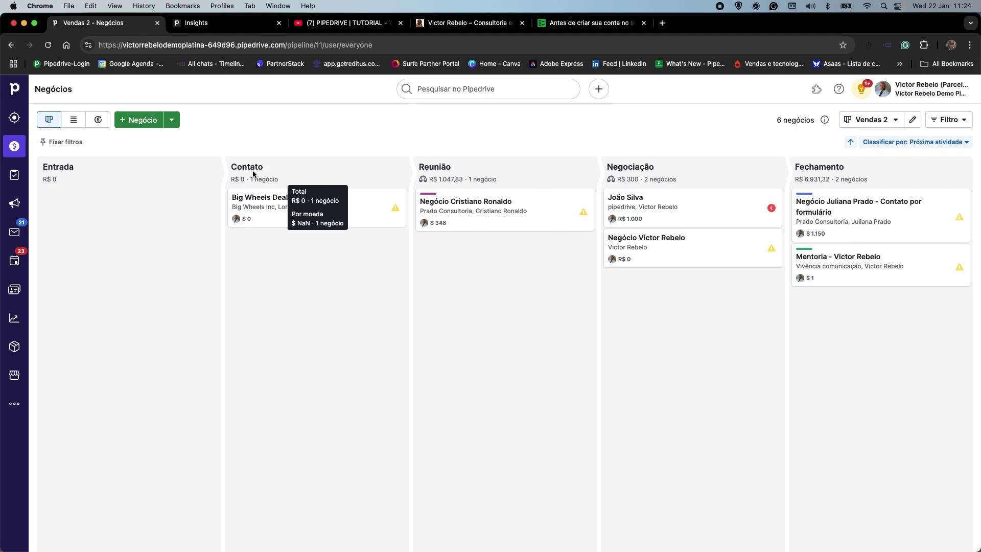
pyautogui.moveTo(434, 176)
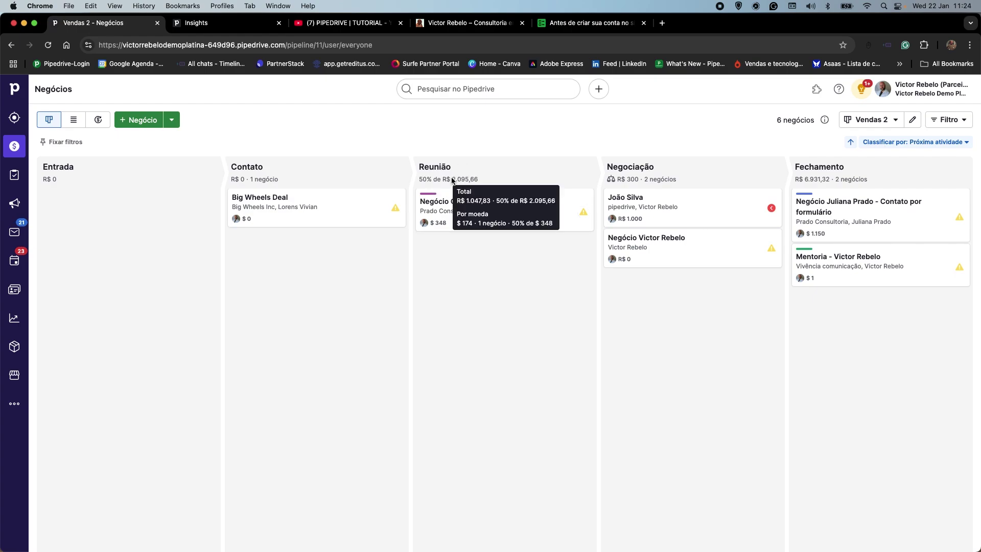
pyautogui.moveTo(438, 223)
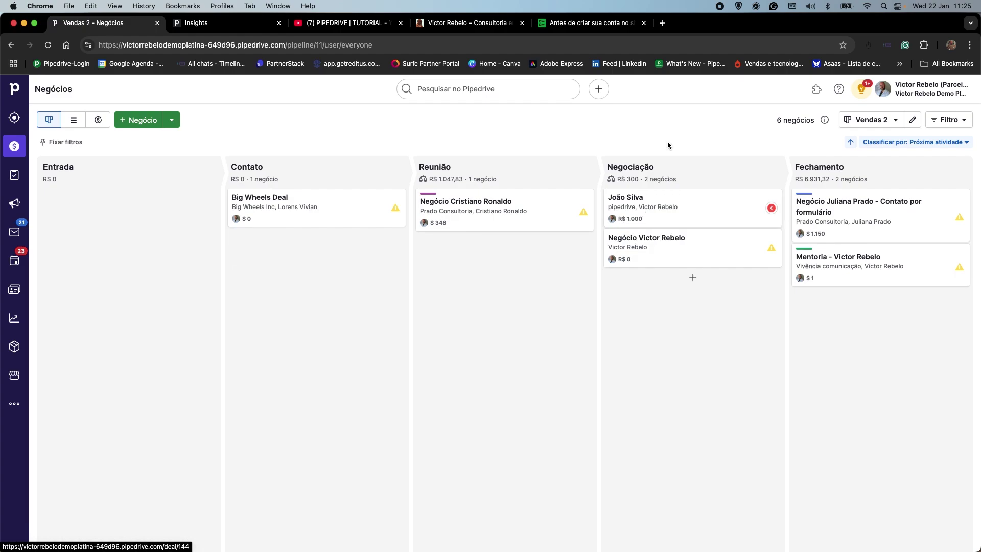
pyautogui.moveTo(630, 171)
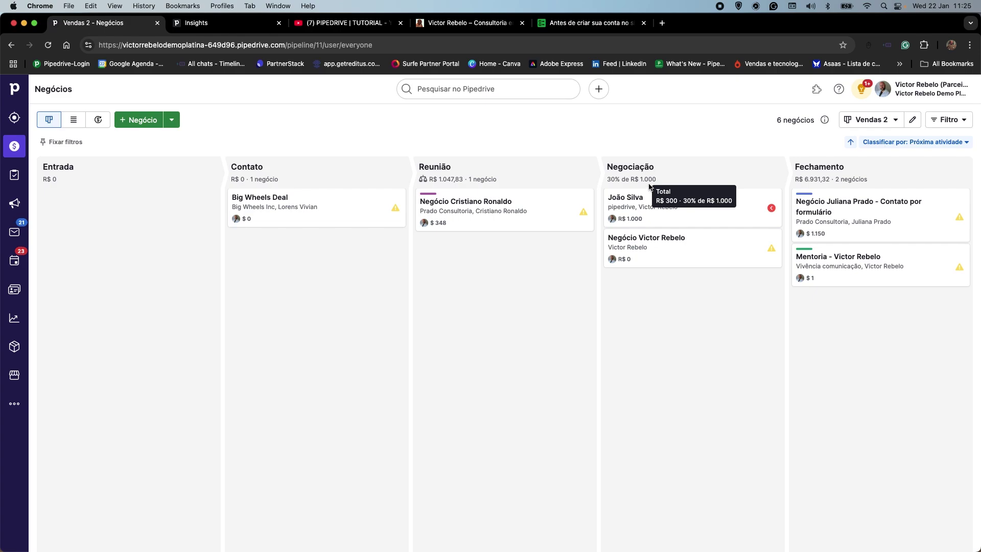
pyautogui.moveTo(622, 220)
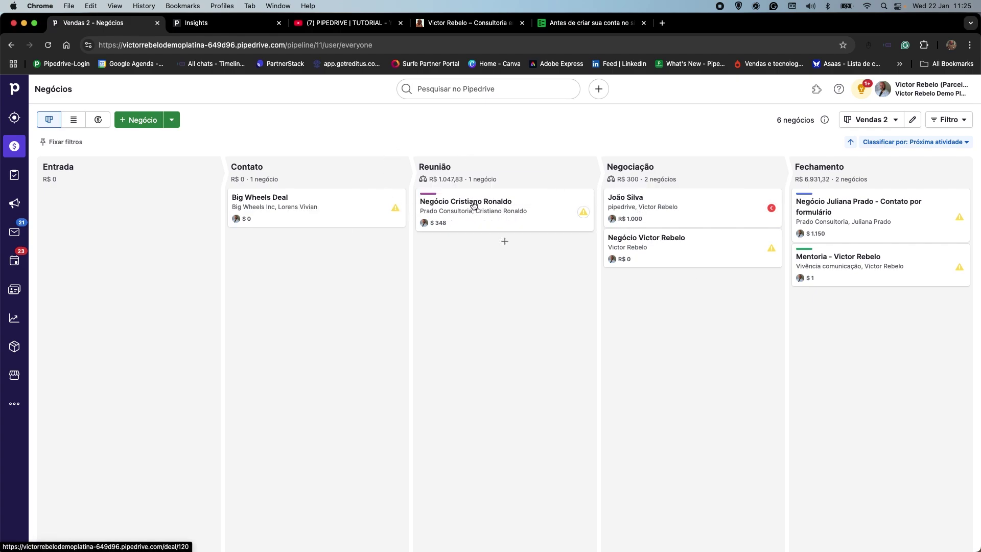
pyautogui.moveTo(467, 188)
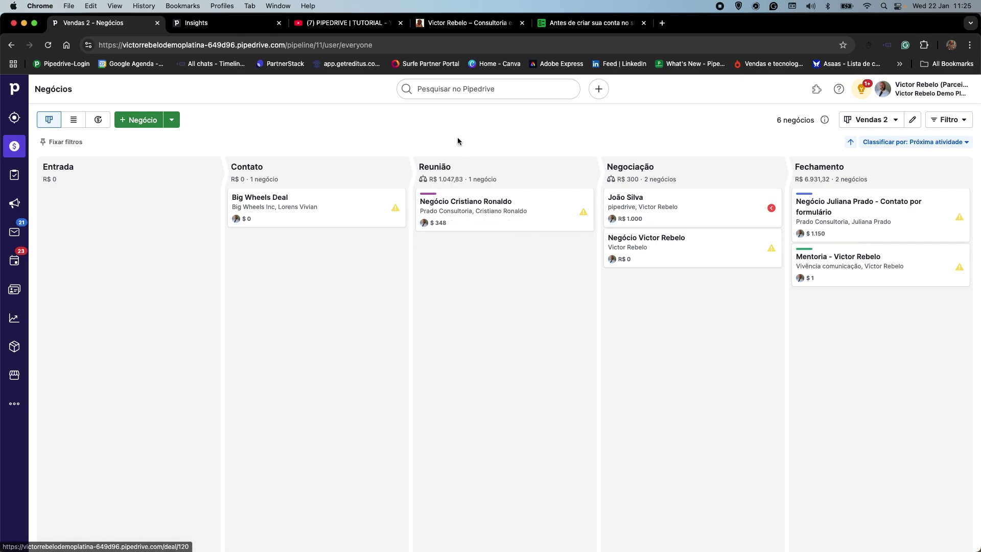
# - Open the deal in the Reunião stage and save a Reunião activity for it
pyautogui.click(443, 204)
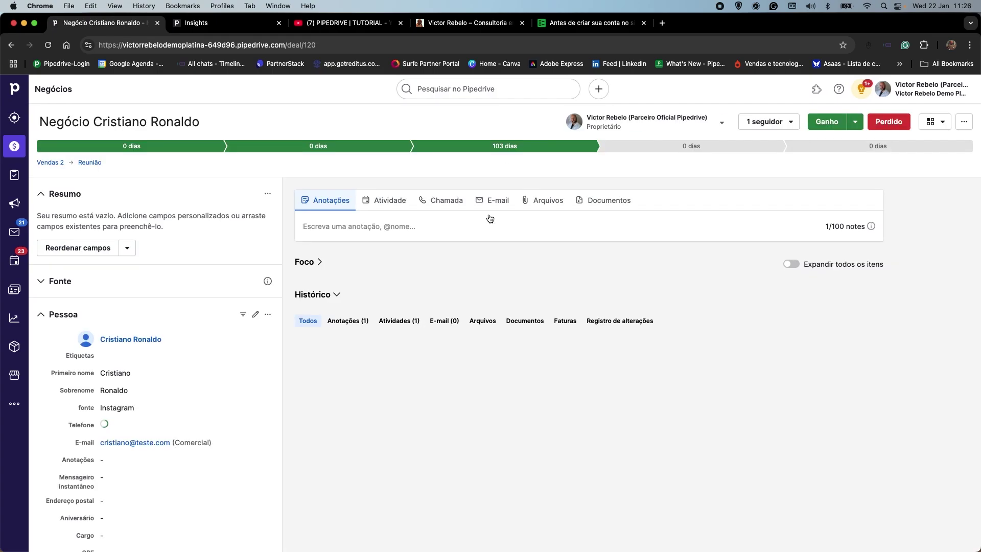
pyautogui.click(383, 204)
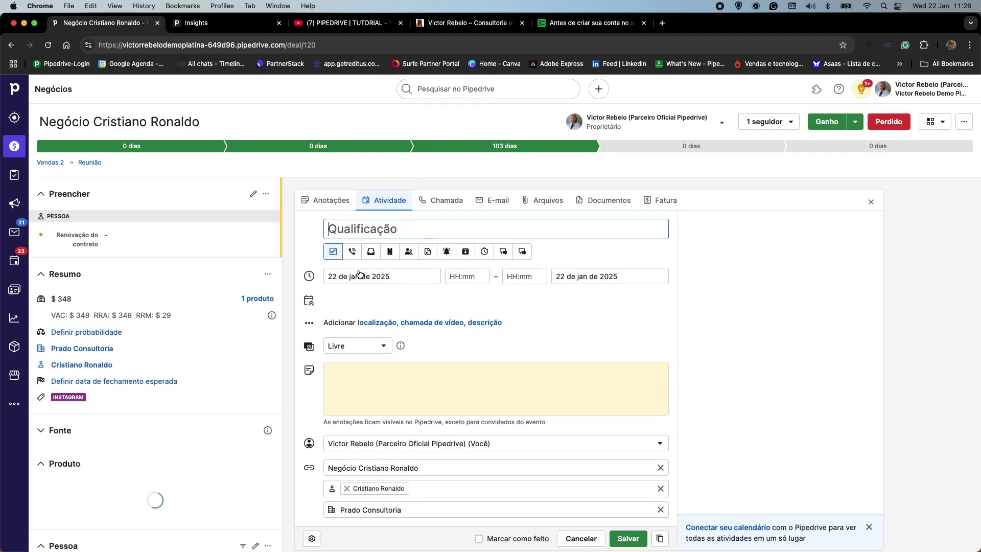
pyautogui.click(407, 253)
pyautogui.click(628, 540)
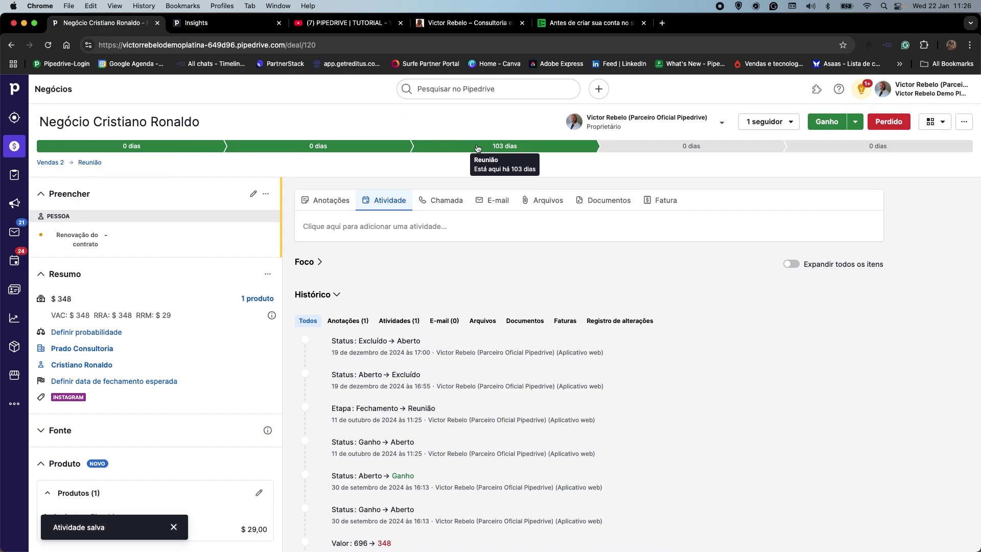
# - Mark the deal's Reunião activity in Foco as done and advance the deal to the Negociação stage
pyautogui.click(319, 262)
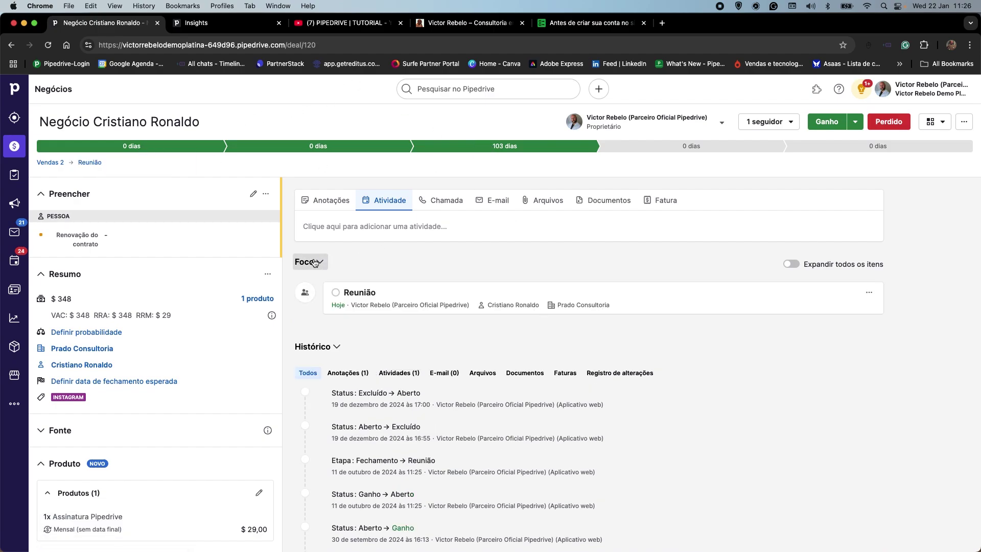
pyautogui.click(336, 293)
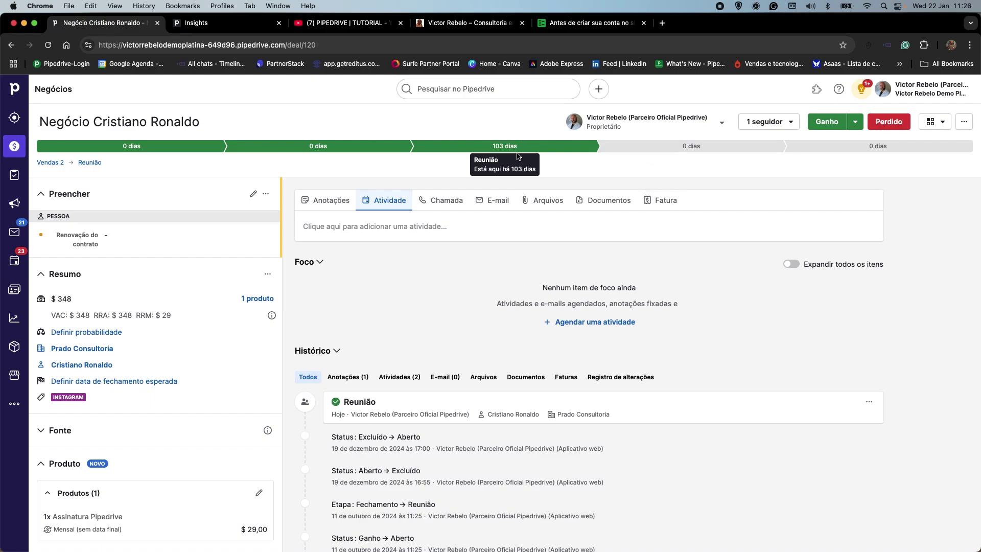
pyautogui.click(621, 153)
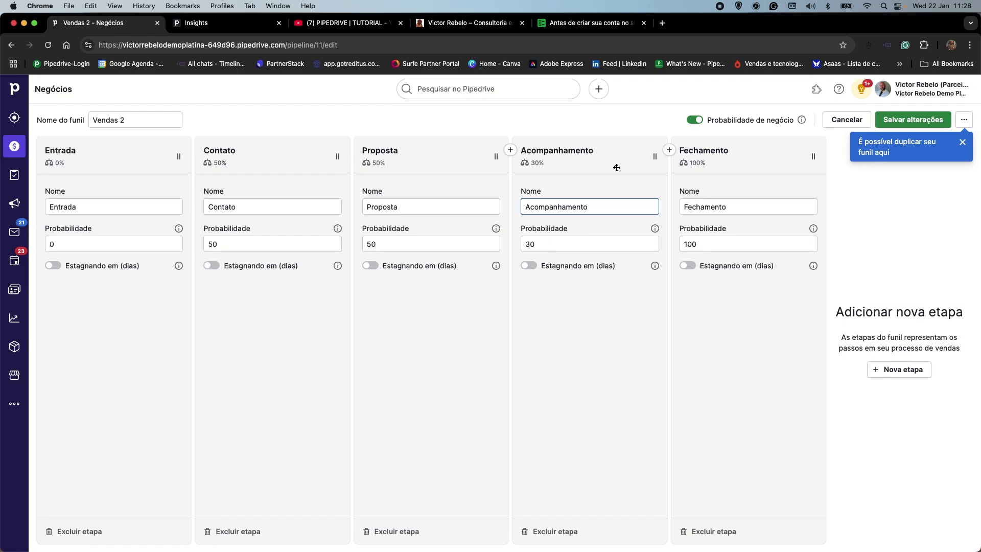
# - Switch to Insights, begin a new Negócio report and review the Progresso and Conversão types, leaving without creating one
pyautogui.click(237, 32)
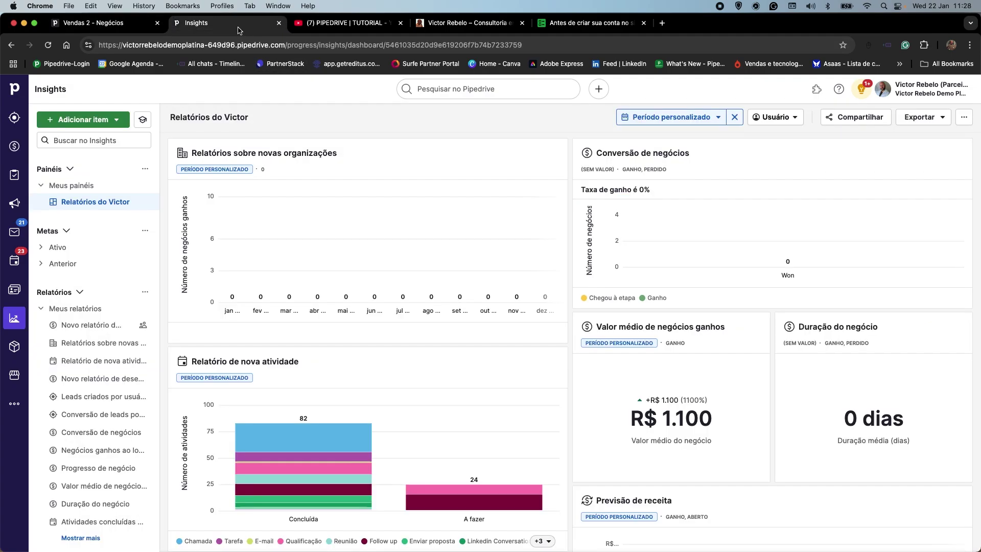
pyautogui.click(95, 119)
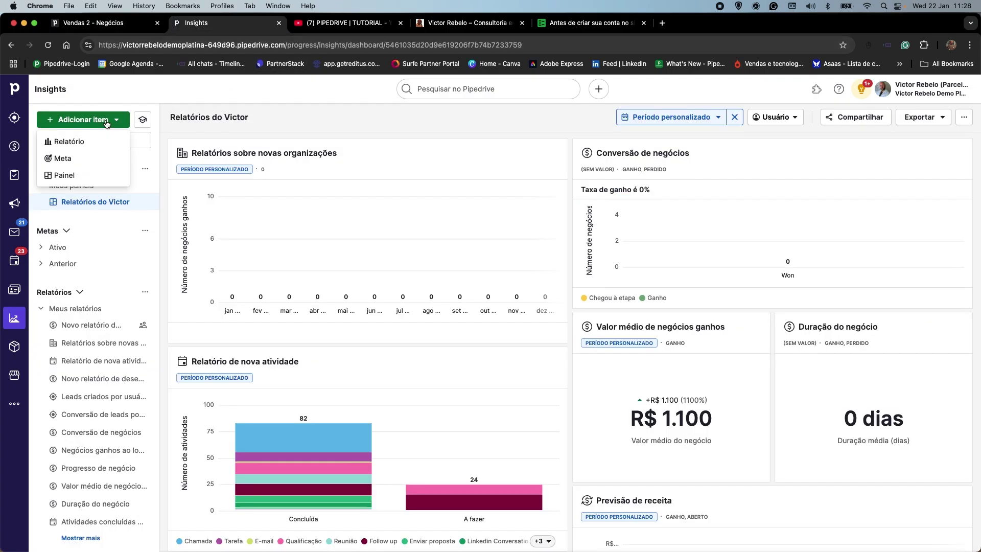
pyautogui.click(69, 146)
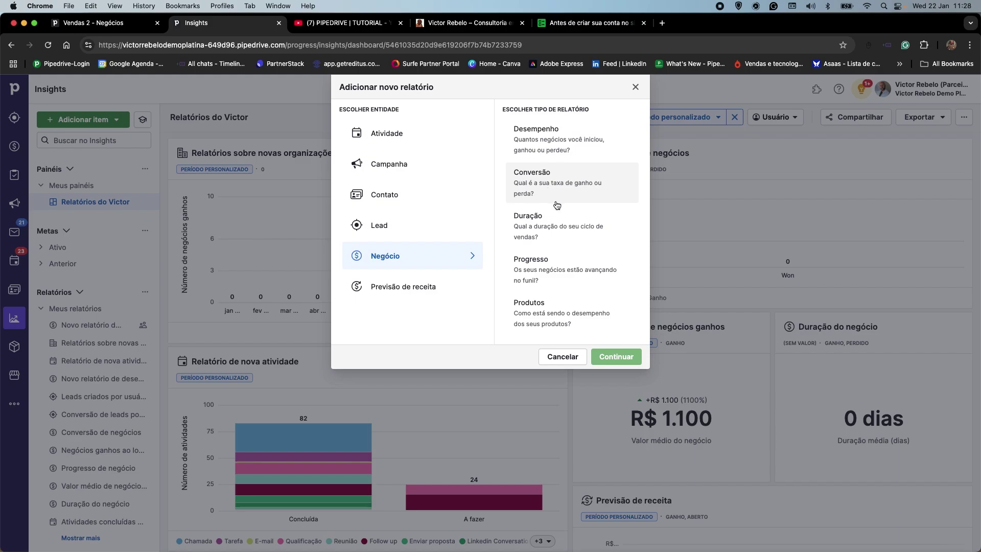
pyautogui.click(532, 271)
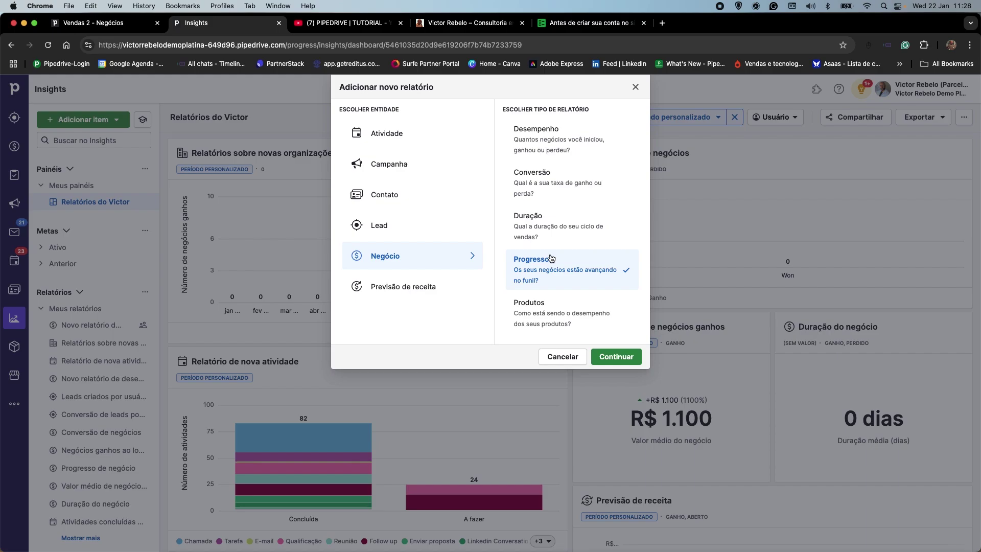
pyautogui.click(532, 195)
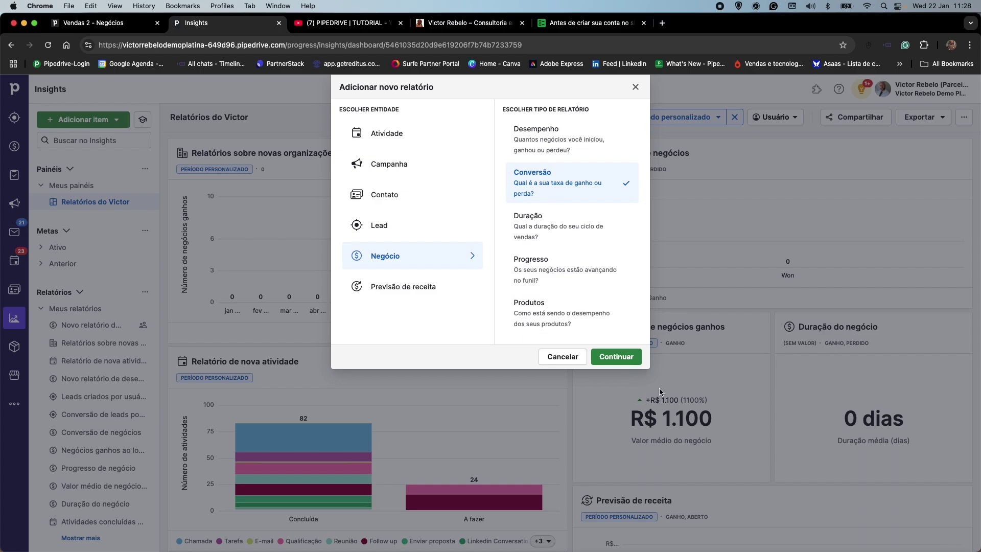
pyautogui.click(664, 452)
# - Examine the lead and deal charts on the Insights dashboard, including Progresso de negócio
pyautogui.scroll(-10, 639, 383)
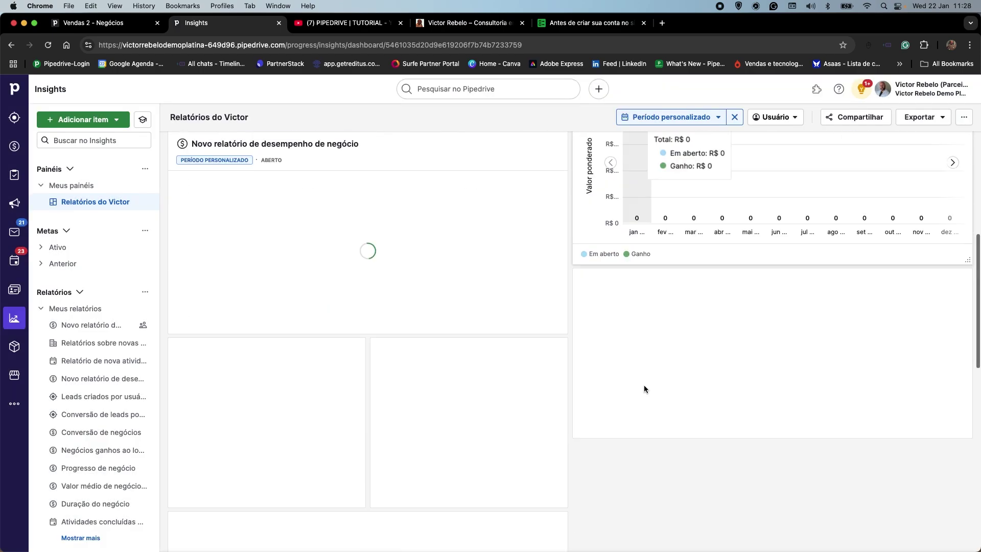
pyautogui.scroll(-3, 655, 381)
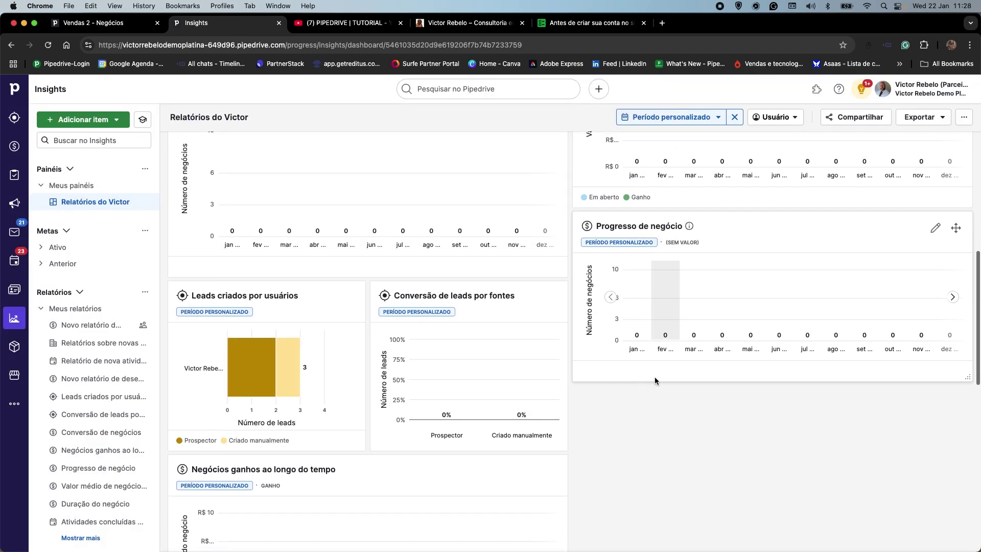
pyautogui.scroll(-1, 655, 376)
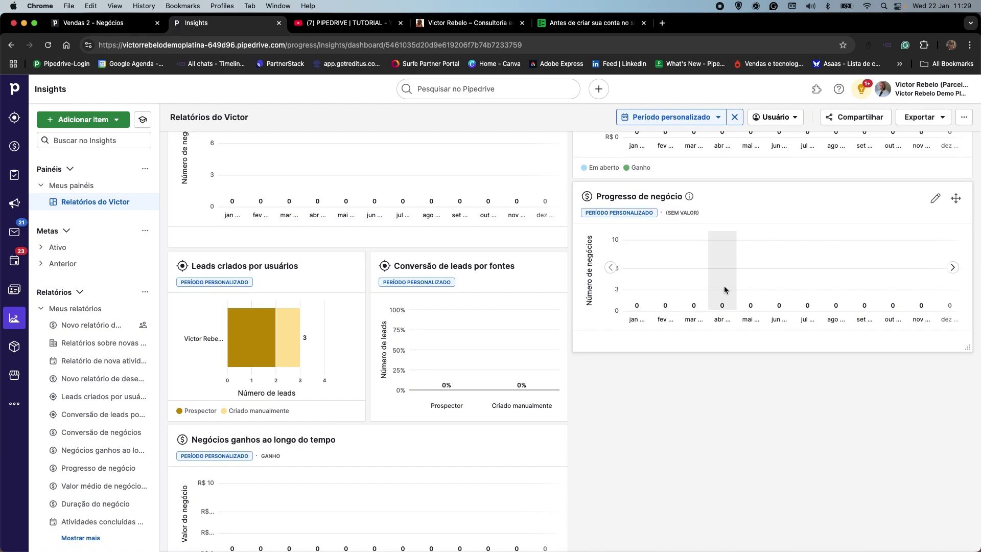
pyautogui.scroll(10, 725, 286)
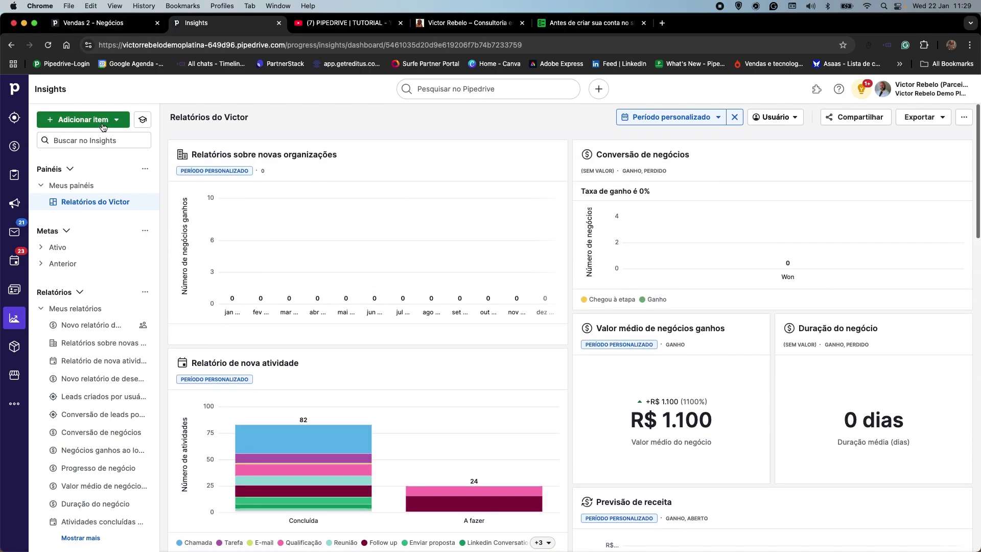
# - Create a Negócio Conversão report for Ano passado with Ganho, Perdido and Aberto deals, and examine the conversion between stages
pyautogui.click(79, 119)
pyautogui.click(83, 148)
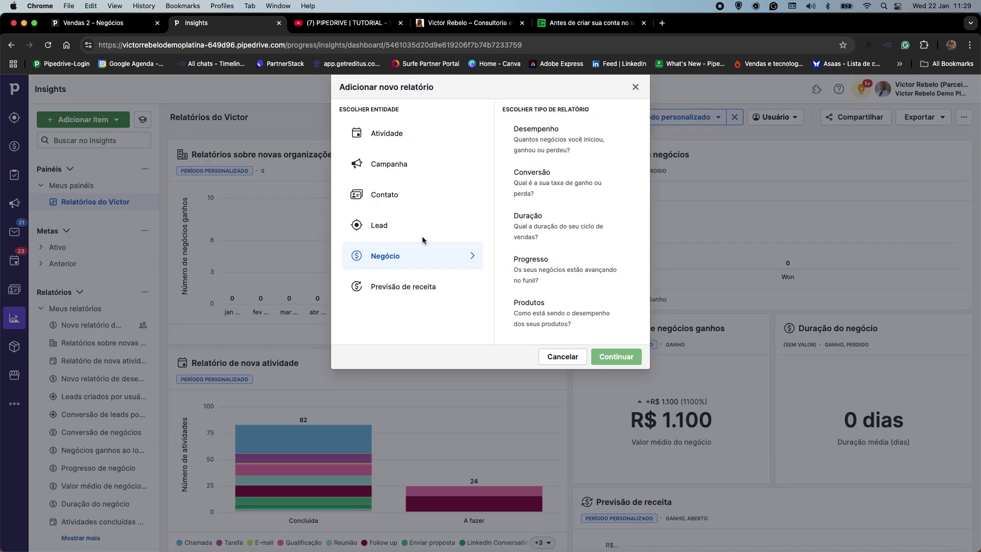
pyautogui.click(552, 183)
pyautogui.click(610, 357)
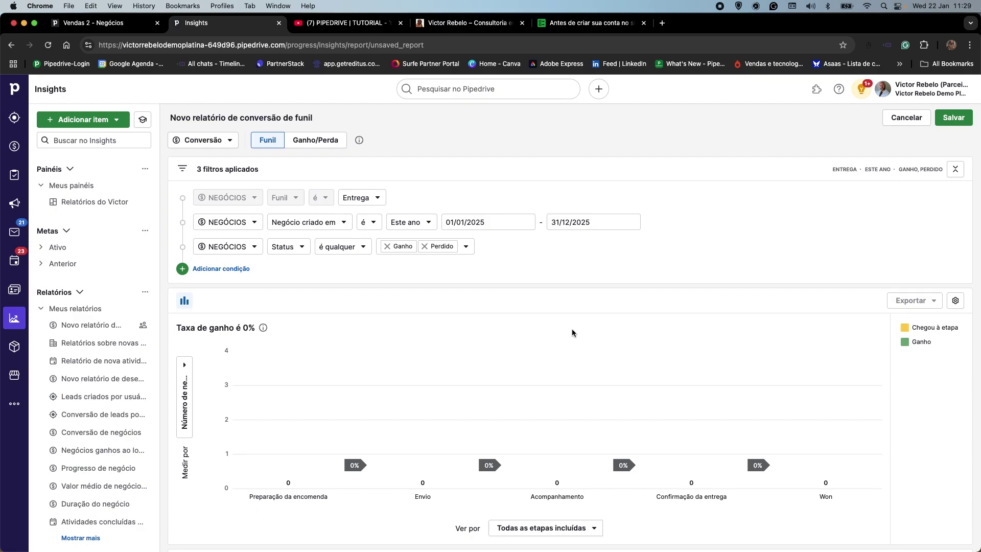
pyautogui.scroll(-1, 494, 360)
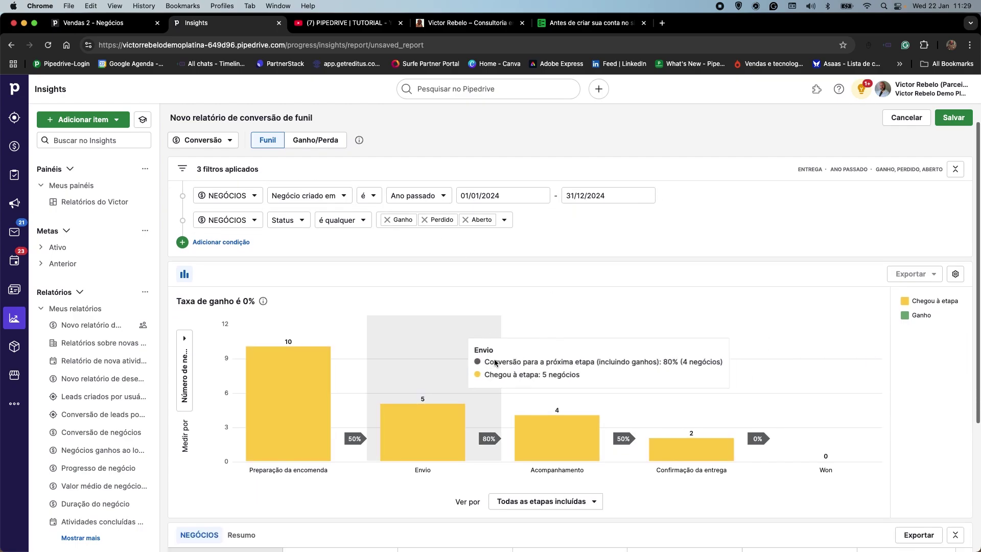
pyautogui.scroll(-1, 495, 362)
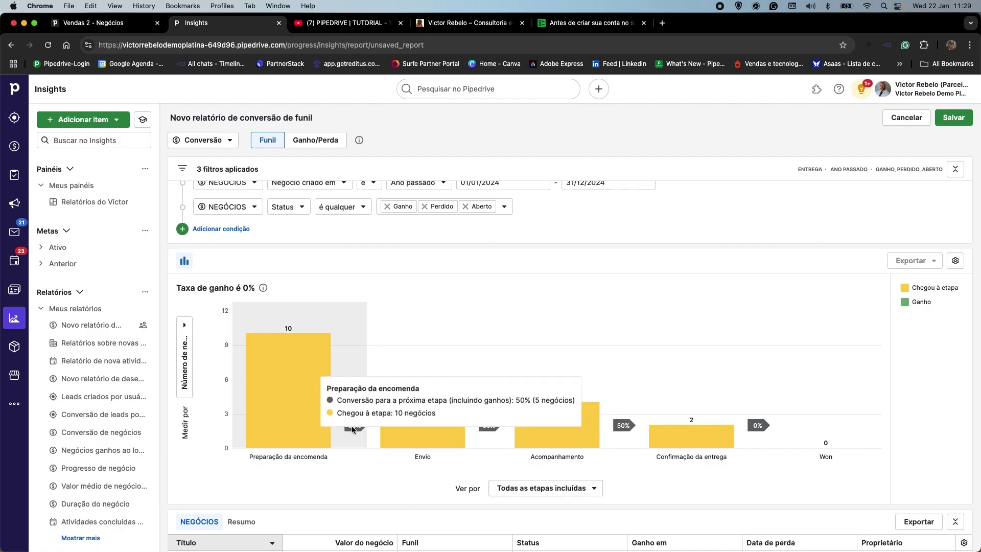
pyautogui.scroll(2, 504, 453)
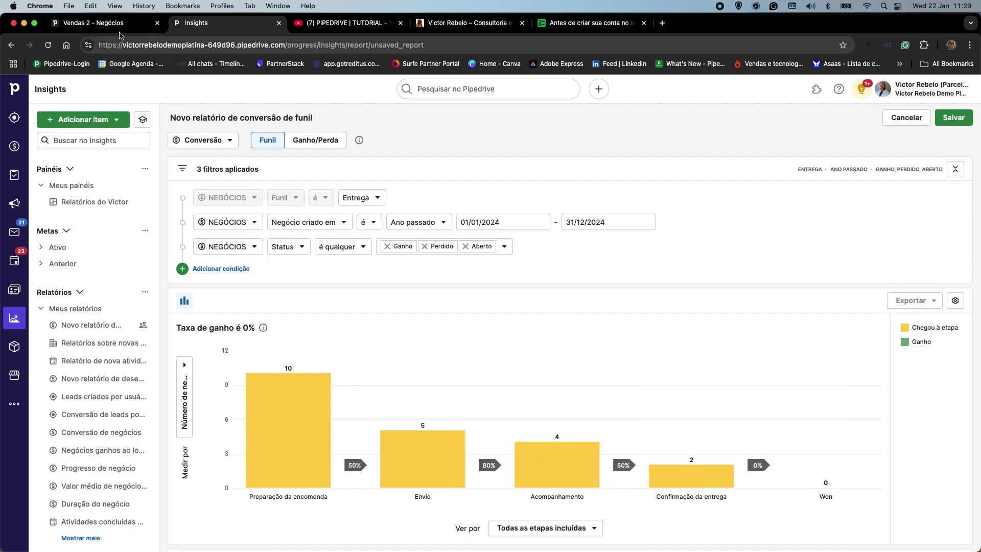
# - Return to the Vendas 2 pipeline editor and save the stage changes
pyautogui.click(95, 23)
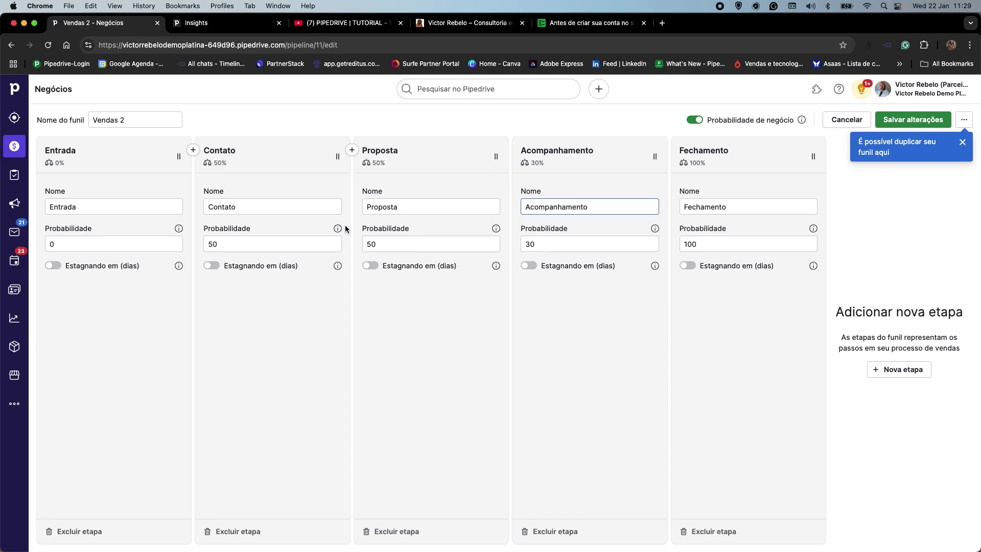
pyautogui.click(914, 120)
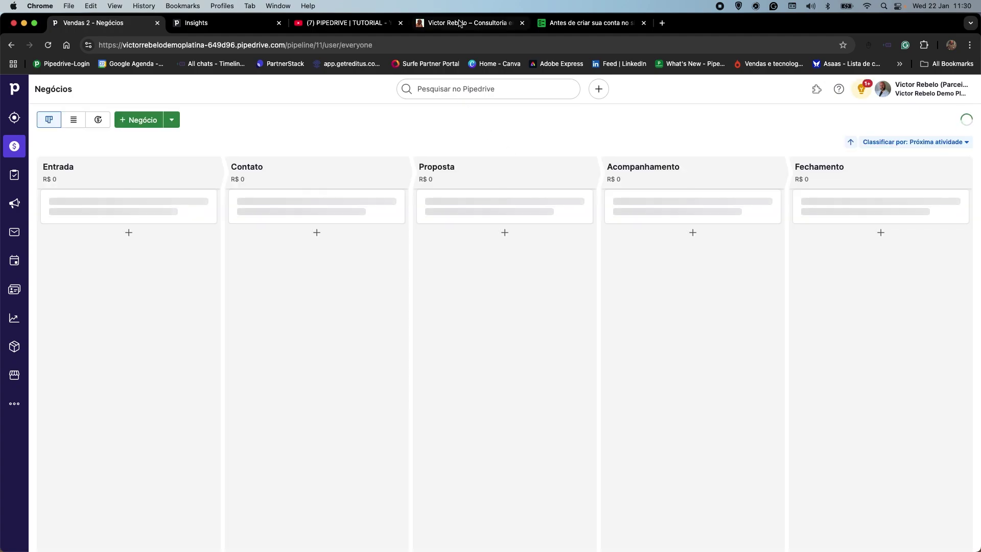
# - Switch to the consultant's website and review its Pipedrive trial and free consultation offers down to the footer
pyautogui.click(459, 23)
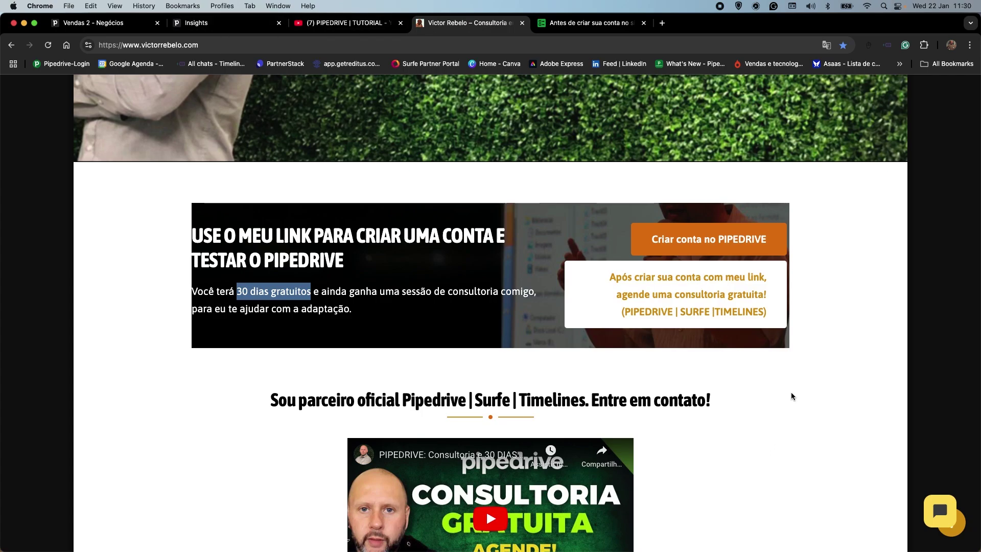
pyautogui.scroll(-15, 709, 459)
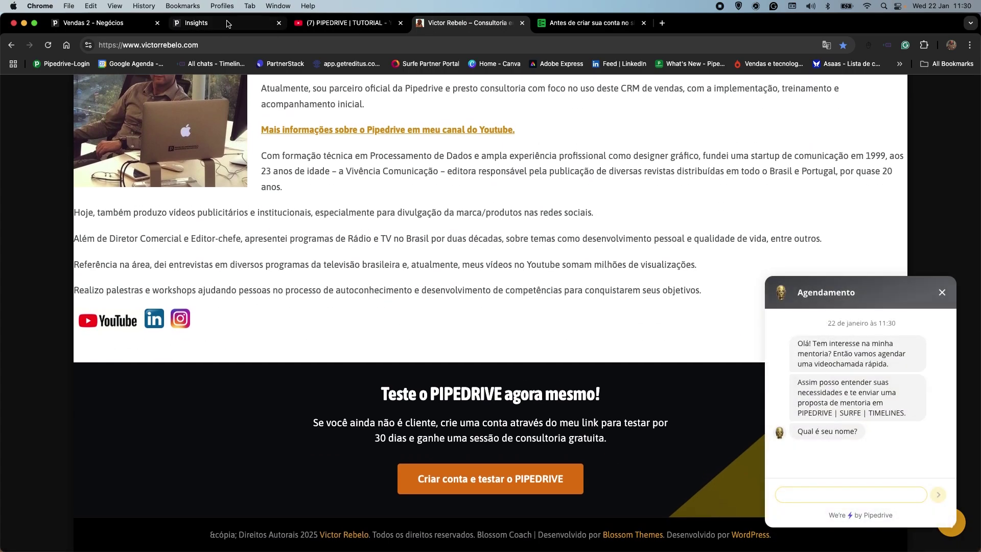
# - Return to the Vendas 2 pipeline, open the first deal in the Acompanhamento stage and start a new activity
pyautogui.click(199, 23)
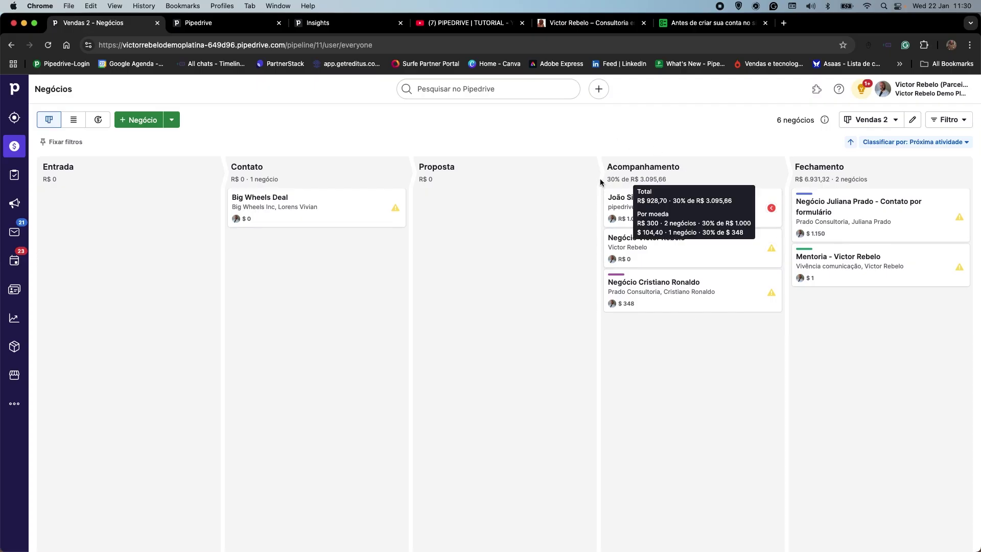
pyautogui.click(624, 201)
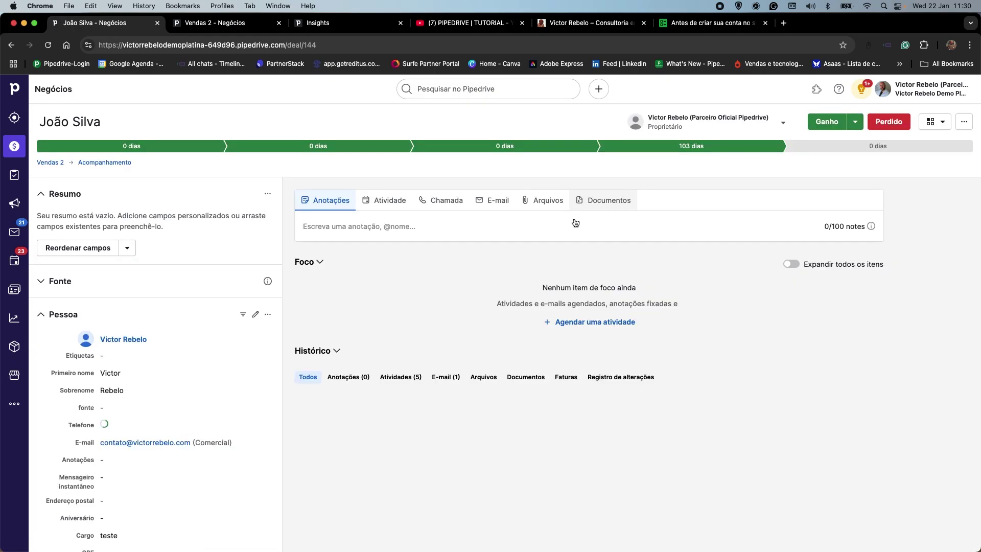
pyautogui.click(386, 203)
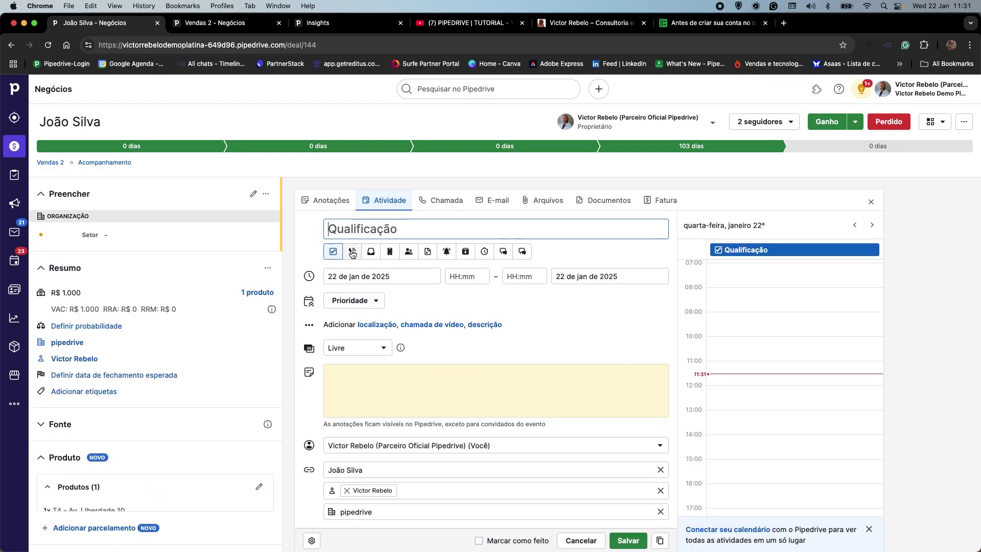
# - Go through the deal's activity types, including Whatsapp and Visita técnica, and choose Enviar proposta
pyautogui.click(352, 251)
pyautogui.click(371, 251)
pyautogui.click(390, 251)
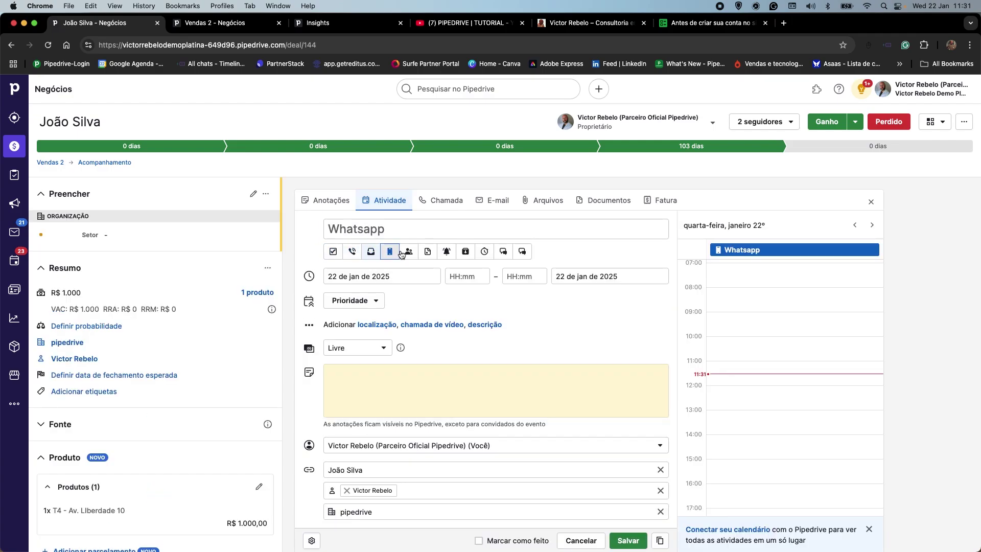
pyautogui.click(409, 251)
pyautogui.click(429, 252)
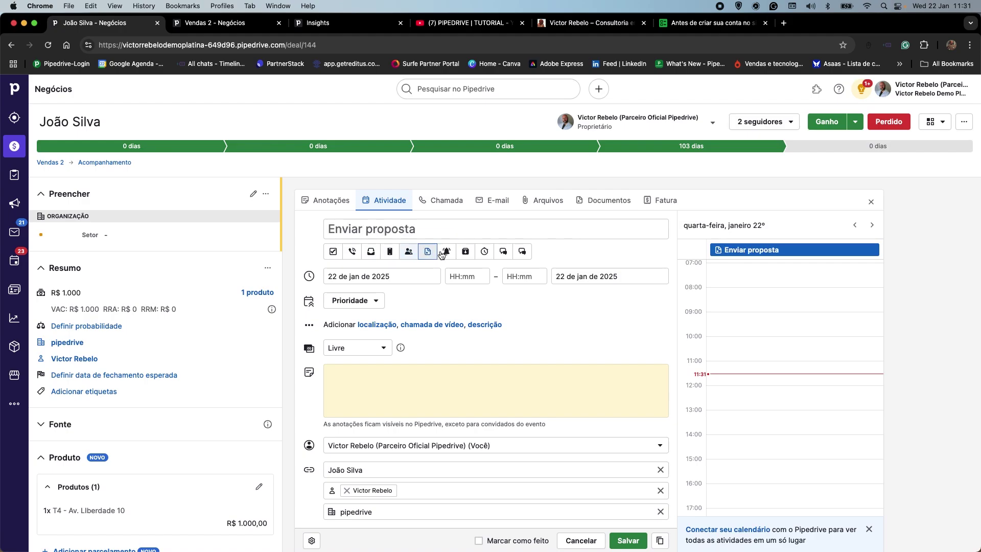
pyautogui.click(447, 252)
pyautogui.click(465, 251)
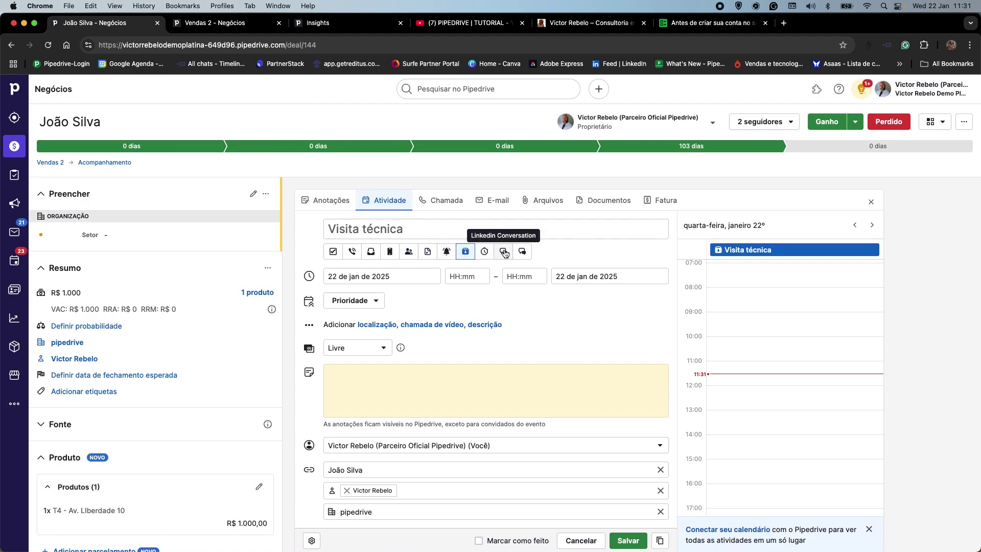
pyautogui.click(428, 252)
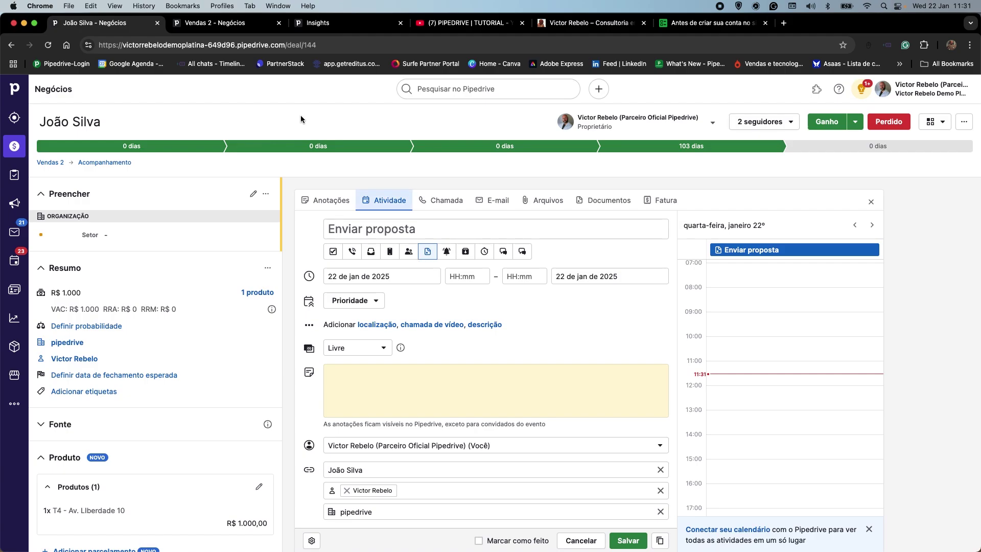
# - Return to Insights and discard the unsaved conversion report
pyautogui.click(321, 23)
pyautogui.click(85, 120)
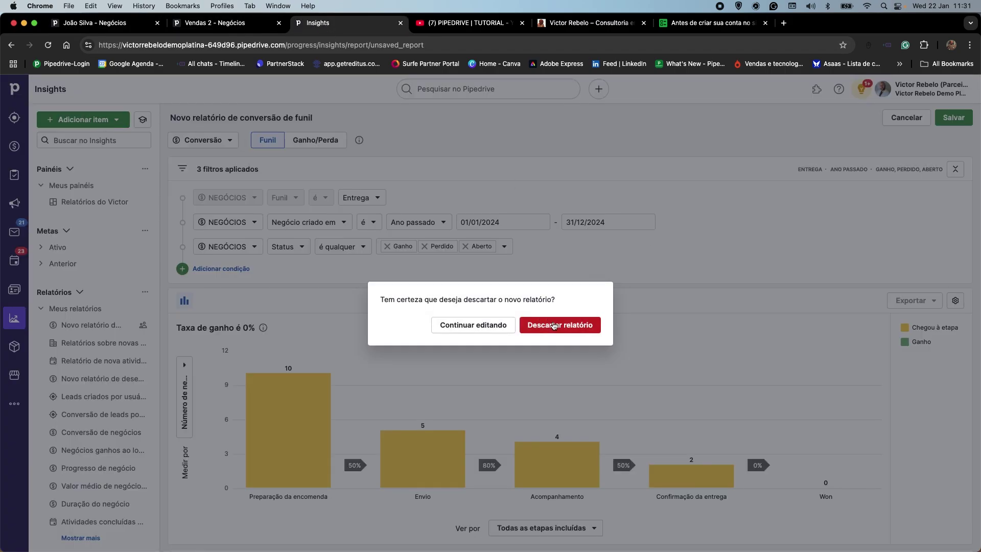
pyautogui.click(555, 325)
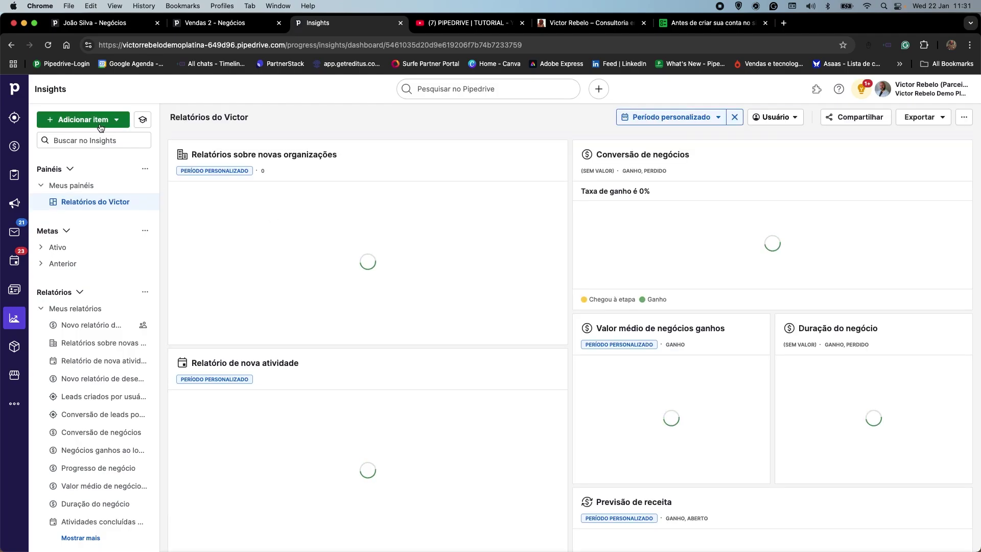
pyautogui.click(100, 122)
pyautogui.click(85, 143)
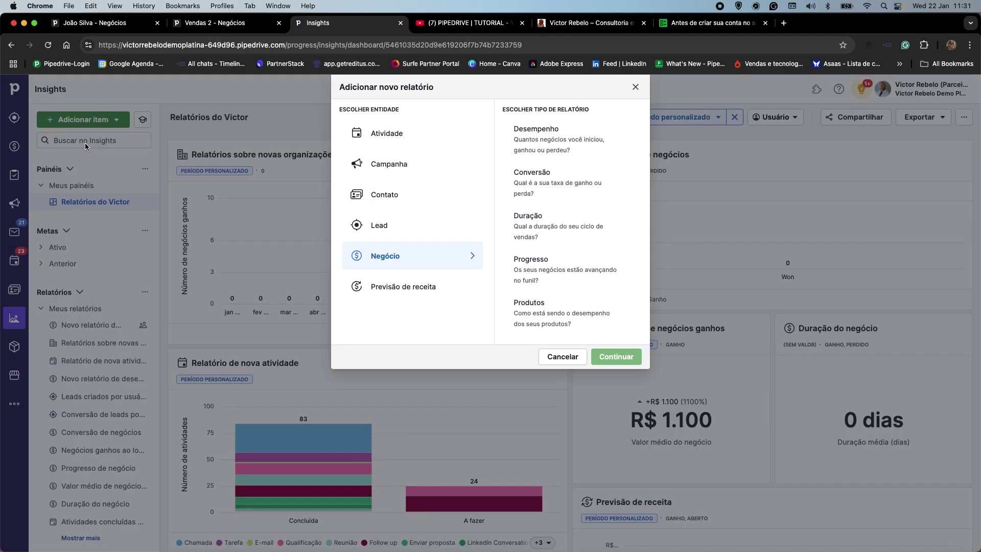
pyautogui.click(402, 144)
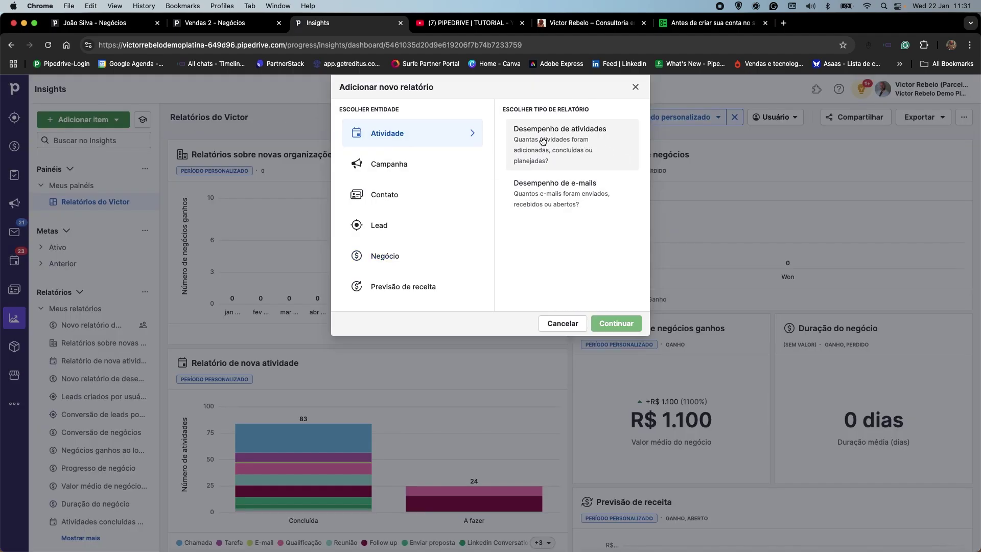
pyautogui.press('Escape')
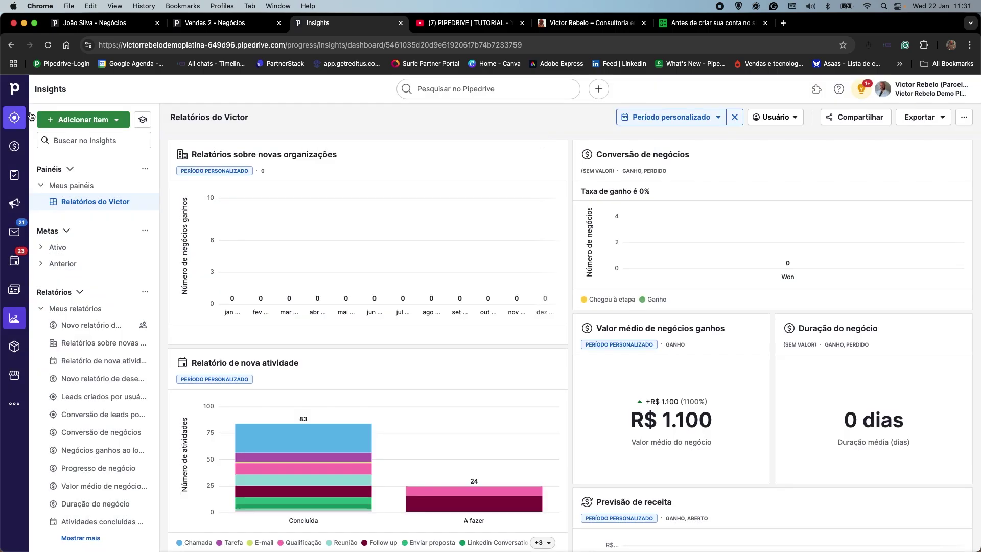
# - Begin a new Atividade report and review the Desempenho de atividades and Desempenho de e-mails types
pyautogui.click(77, 119)
pyautogui.click(75, 142)
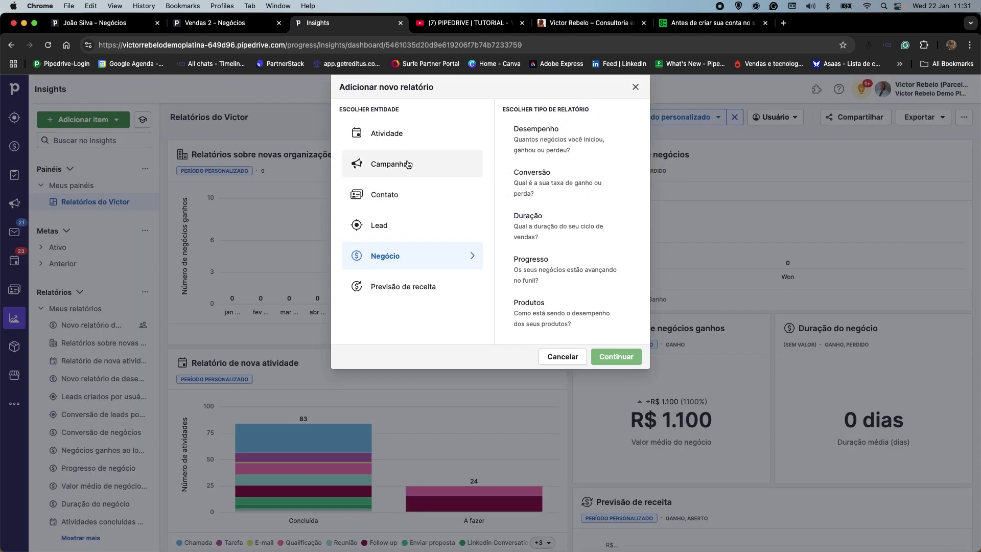
pyautogui.click(468, 134)
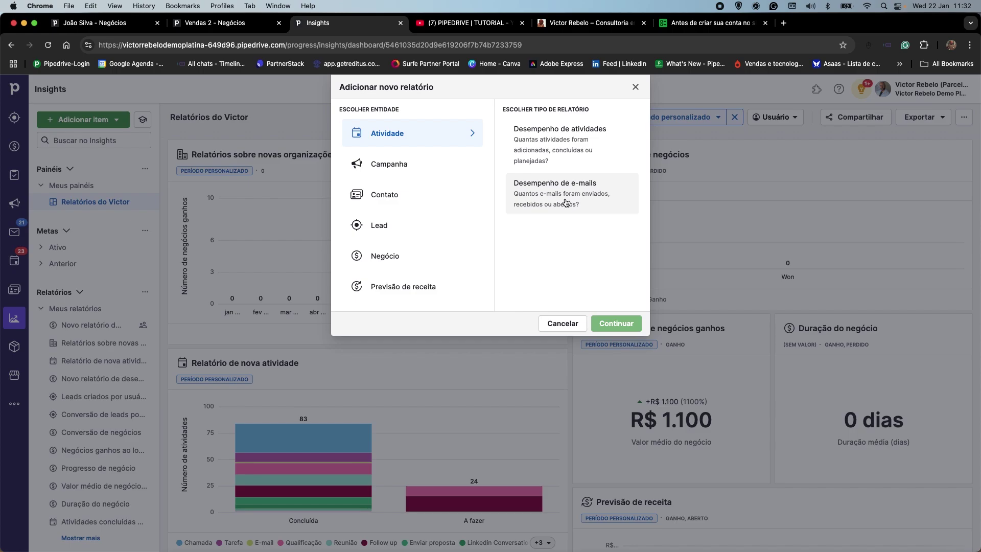
# - Return to the open deal, bring up its e-mail composer and examine the Foco activity and Histórico entries
pyautogui.click(104, 22)
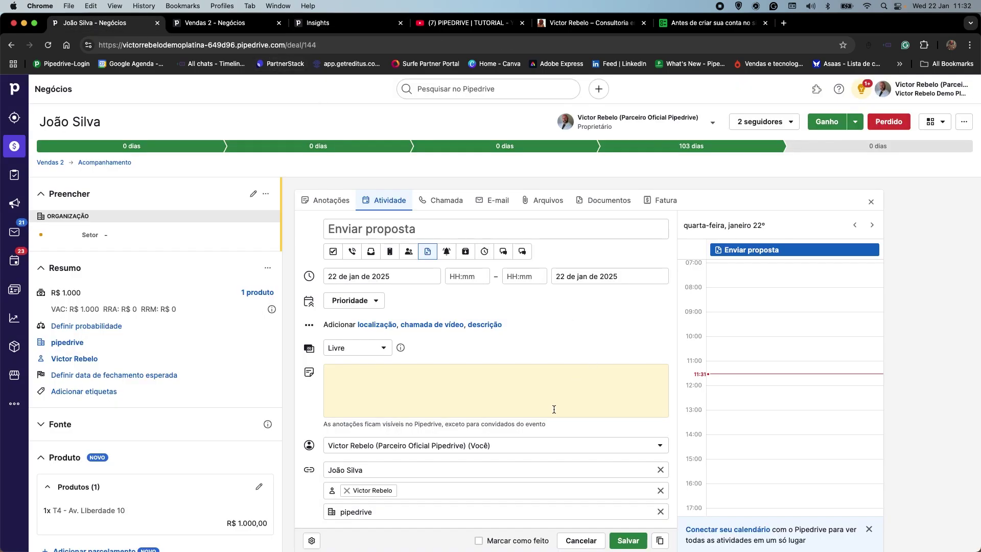
pyautogui.click(493, 201)
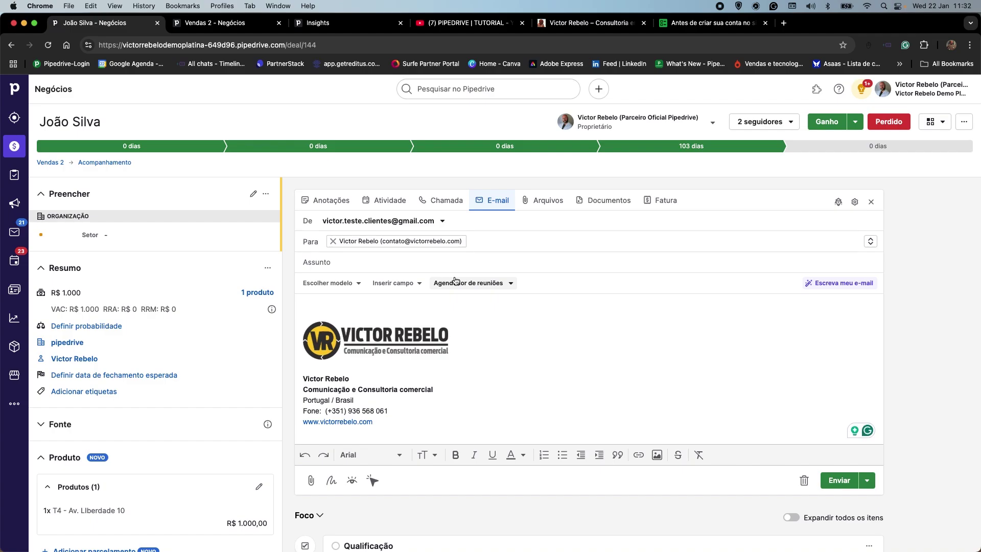
pyautogui.scroll(-10, 513, 460)
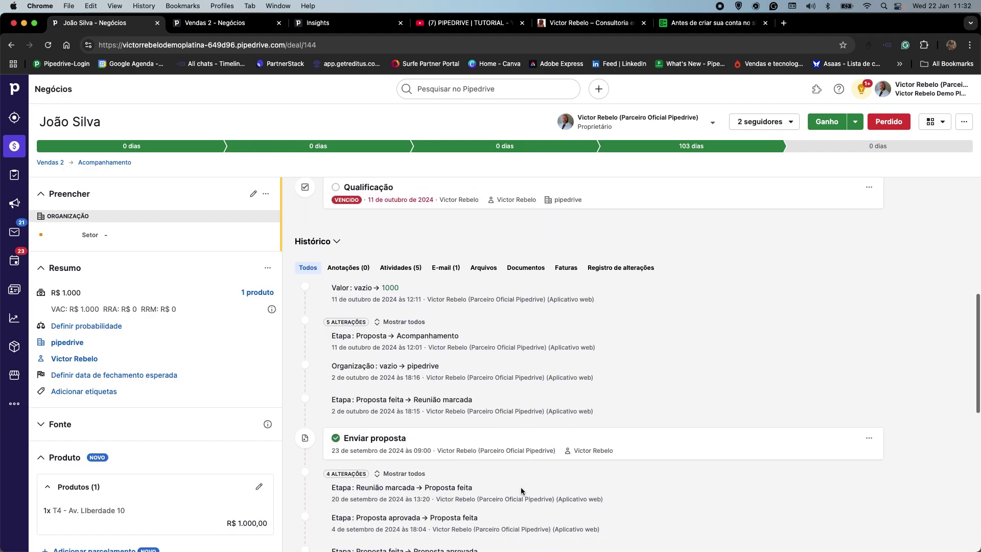
# - Review the rest of the deal's Histórico and choose Desempenho de e-mails for the new Atividade report in Insights
pyautogui.scroll(-3, 540, 407)
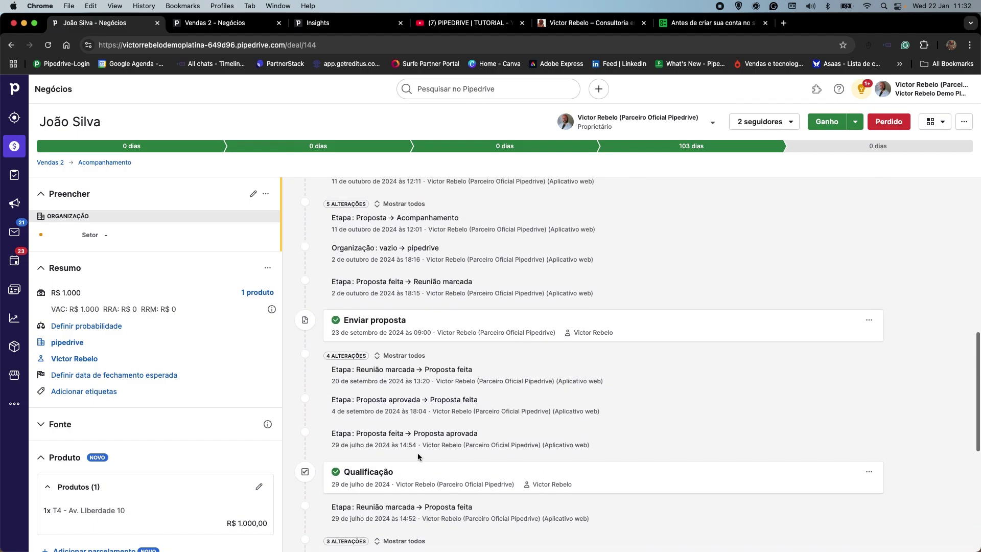
pyautogui.scroll(5, 460, 240)
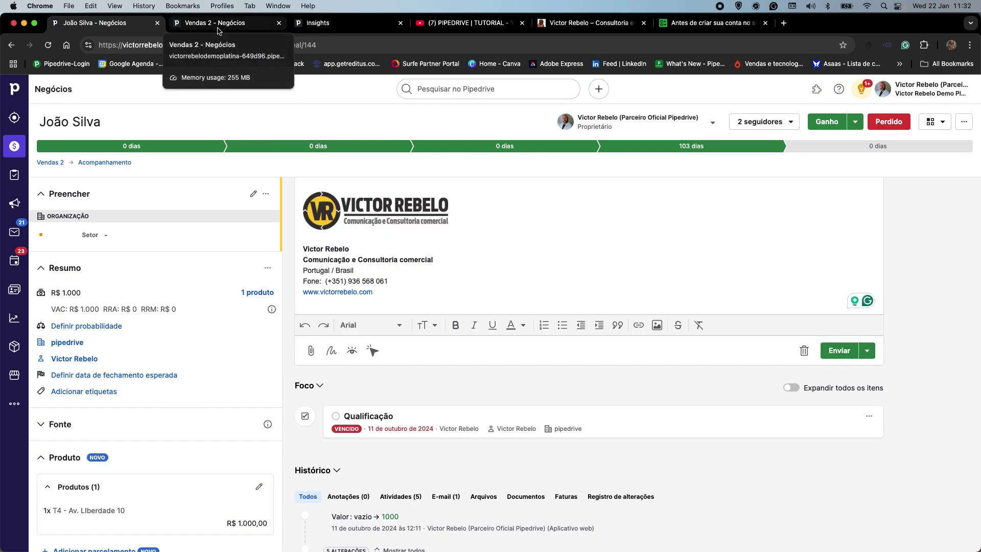
pyautogui.click(317, 22)
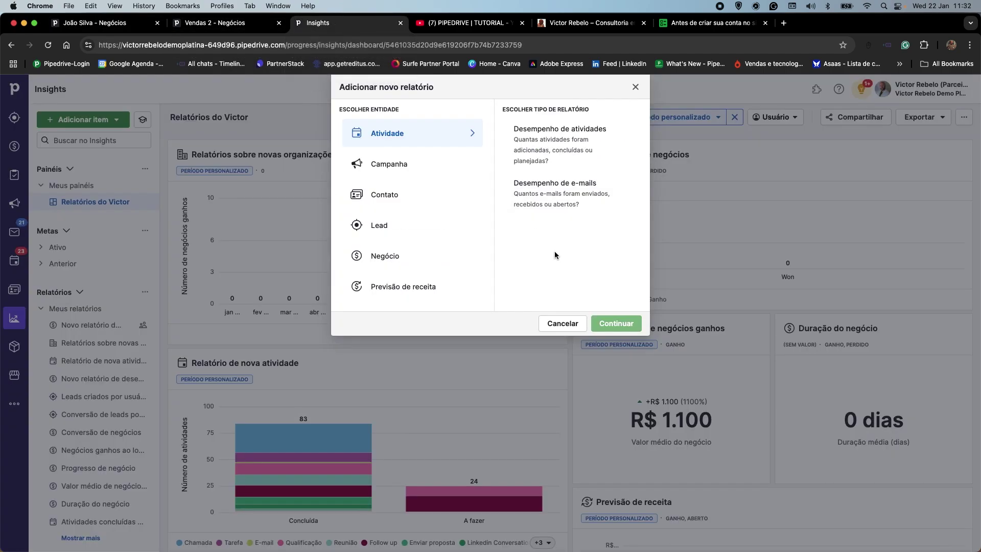
pyautogui.click(571, 205)
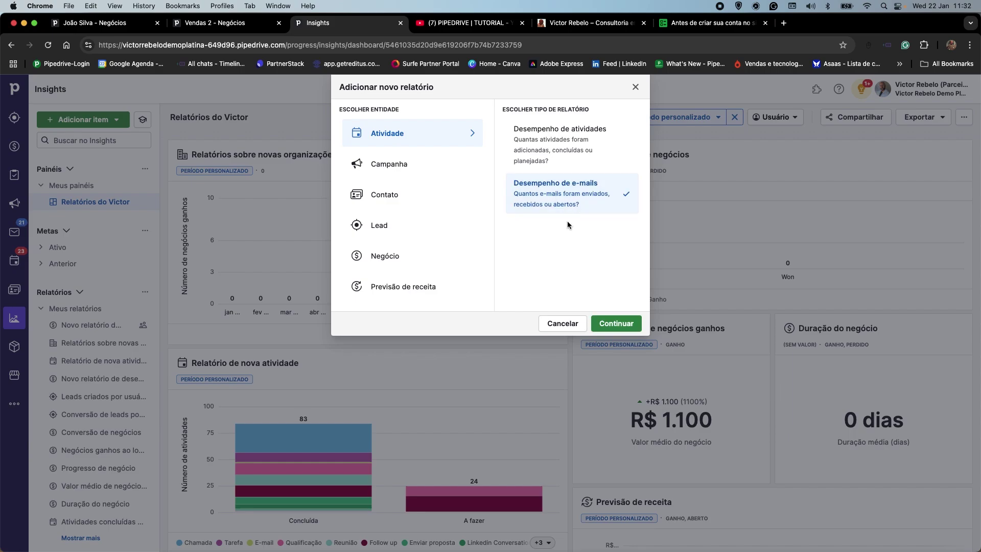
# - Return to the open deal, discard its e-mail draft and mark the overdue Qualificação activity in Foco as done
pyautogui.click(182, 24)
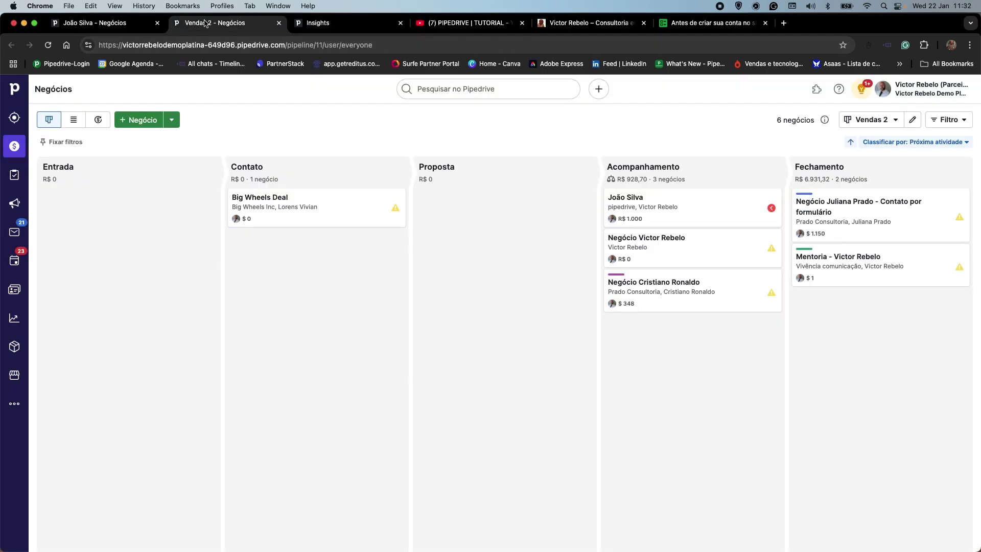
pyautogui.click(98, 22)
pyautogui.scroll(3, 448, 303)
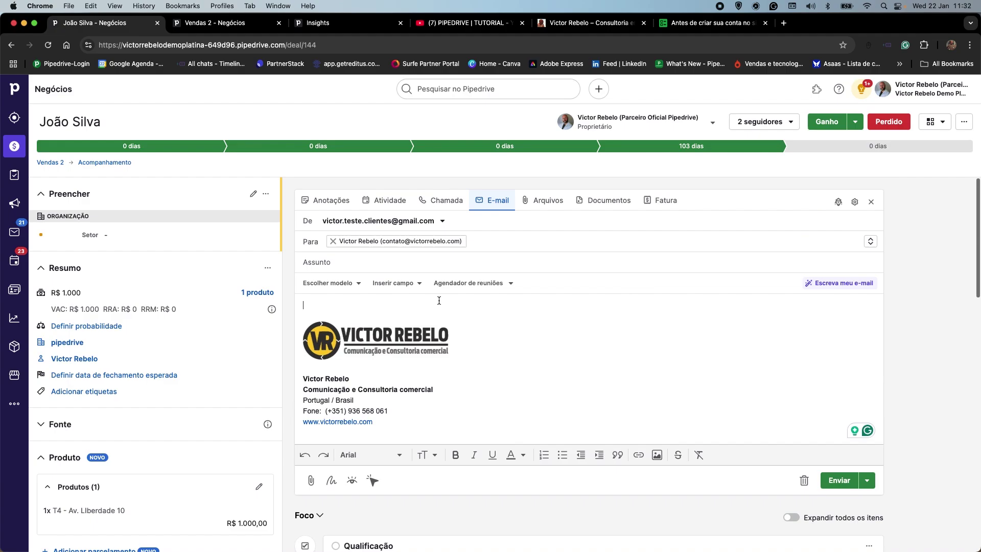
pyautogui.scroll(-8, 410, 254)
pyautogui.scroll(5, 410, 254)
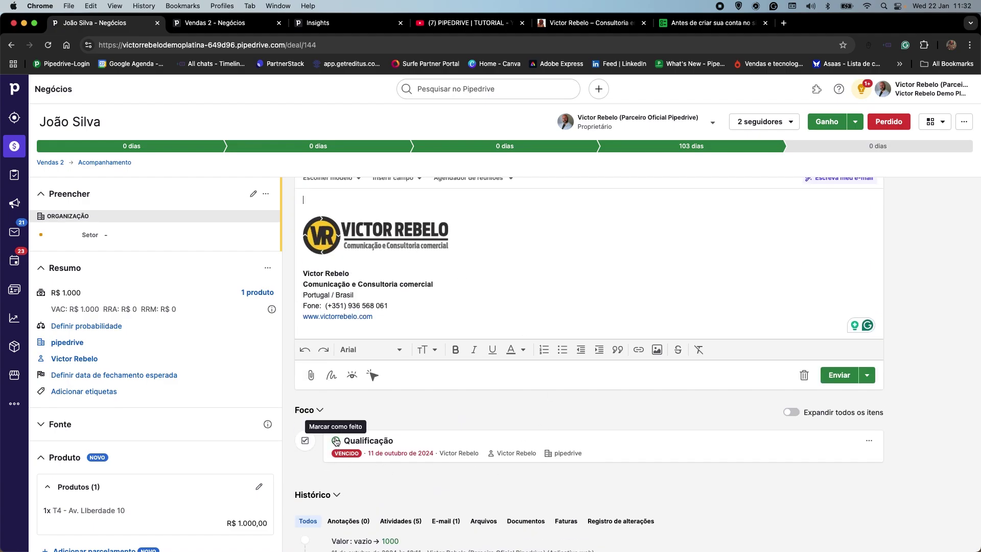
pyautogui.click(804, 375)
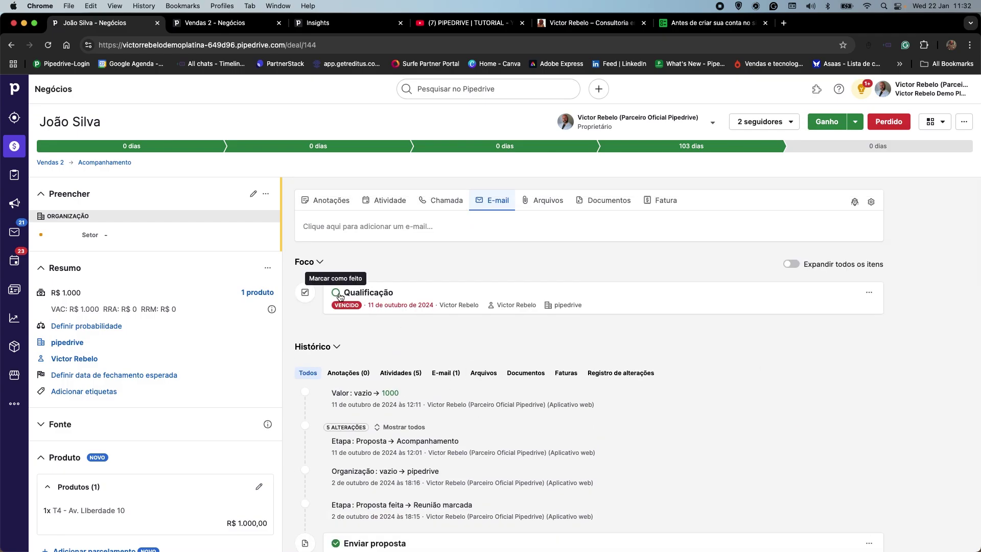
pyautogui.click(337, 293)
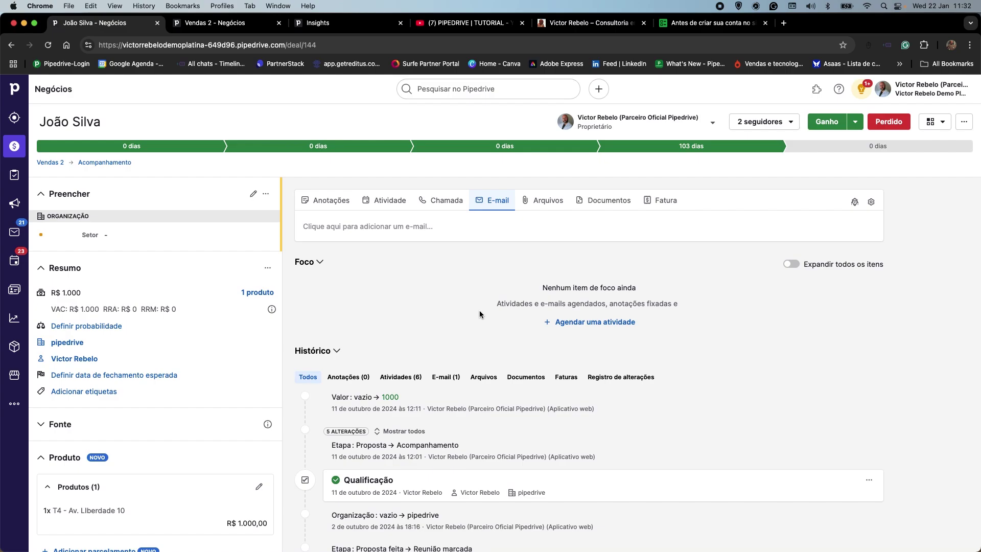
pyautogui.scroll(-1, 460, 344)
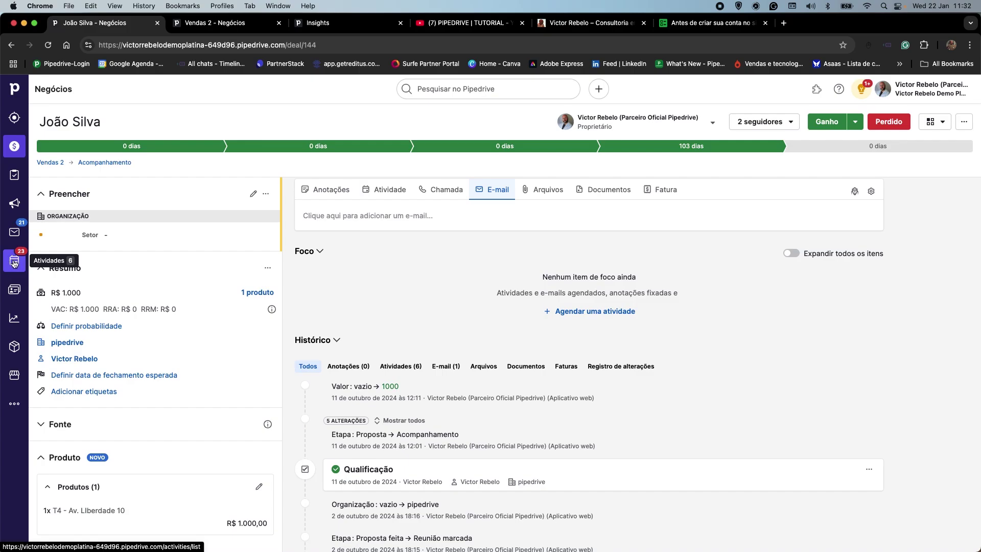
# - Schedule a Qualificação activity for 22 January on the Big Wheels Deal from the pipeline board and check its entry
pyautogui.click(12, 146)
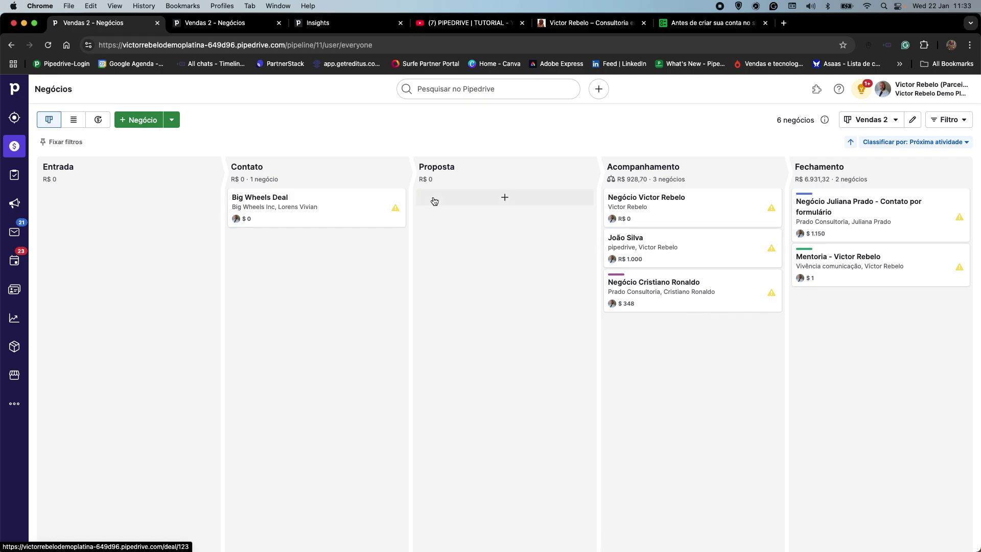
pyautogui.click(396, 209)
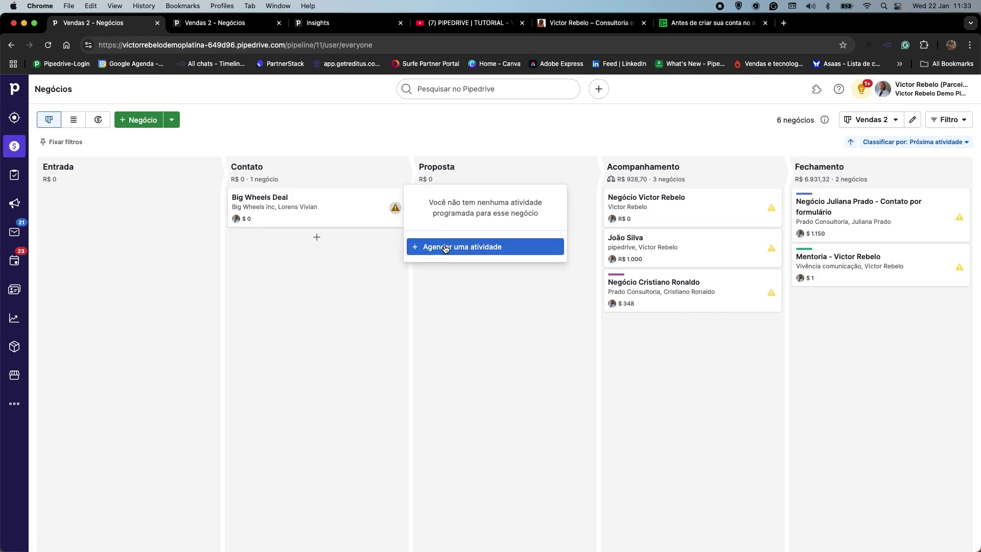
pyautogui.click(444, 247)
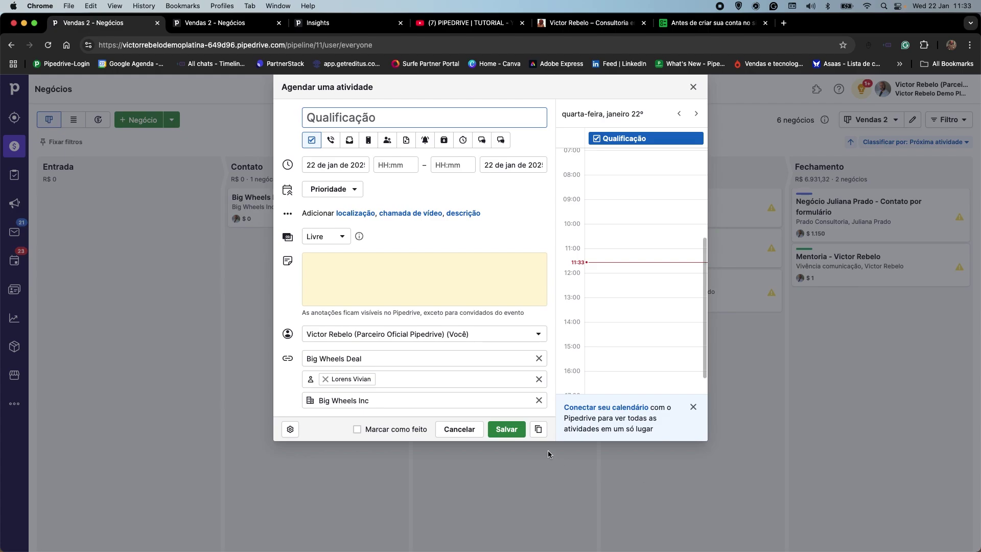
pyautogui.click(507, 429)
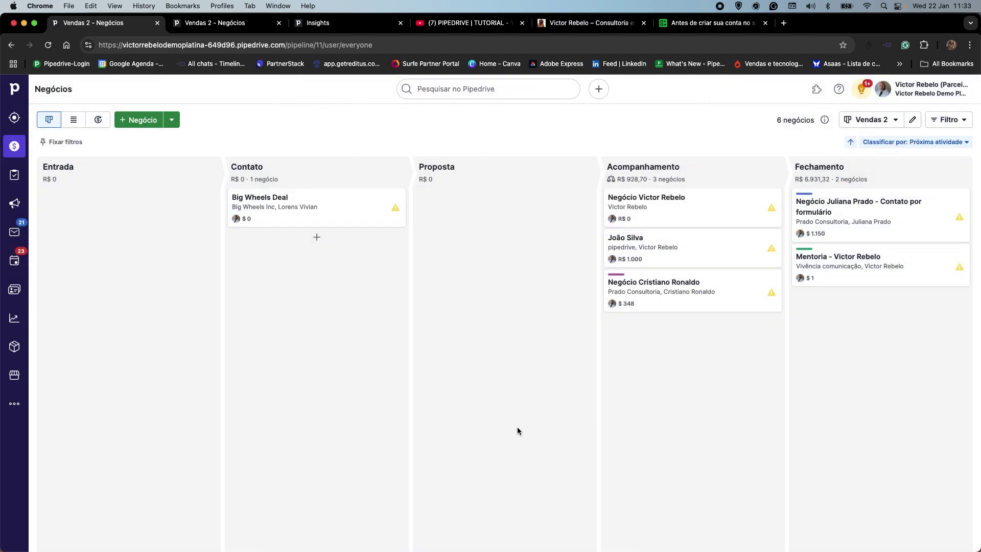
pyautogui.click(396, 209)
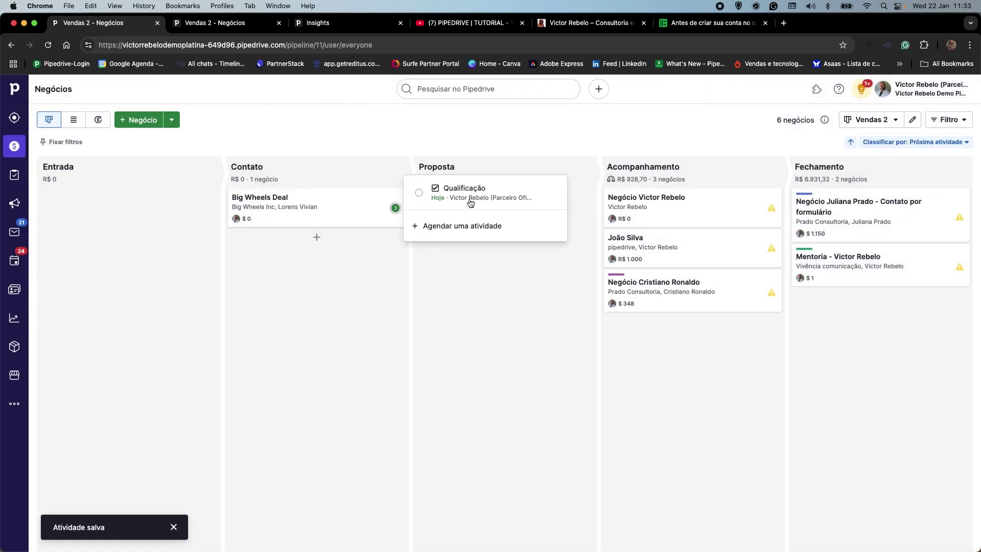
pyautogui.click(364, 98)
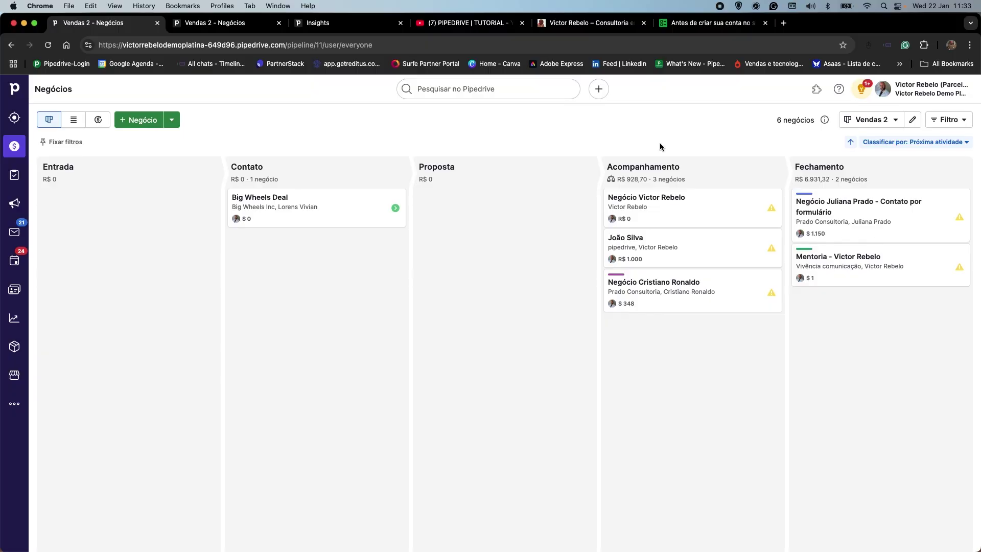
# - Add a stage named Ganho after Fechamento in the Vendas 2 pipeline and save the changes
pyautogui.moveTo(683, 215); pyautogui.dragTo(665, 202)
pyautogui.click(913, 120)
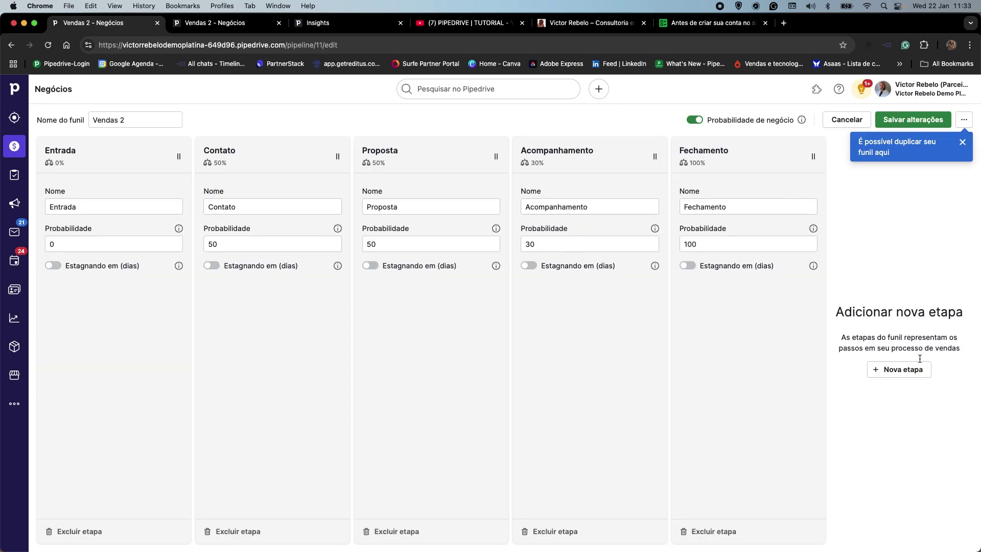
pyautogui.click(895, 369)
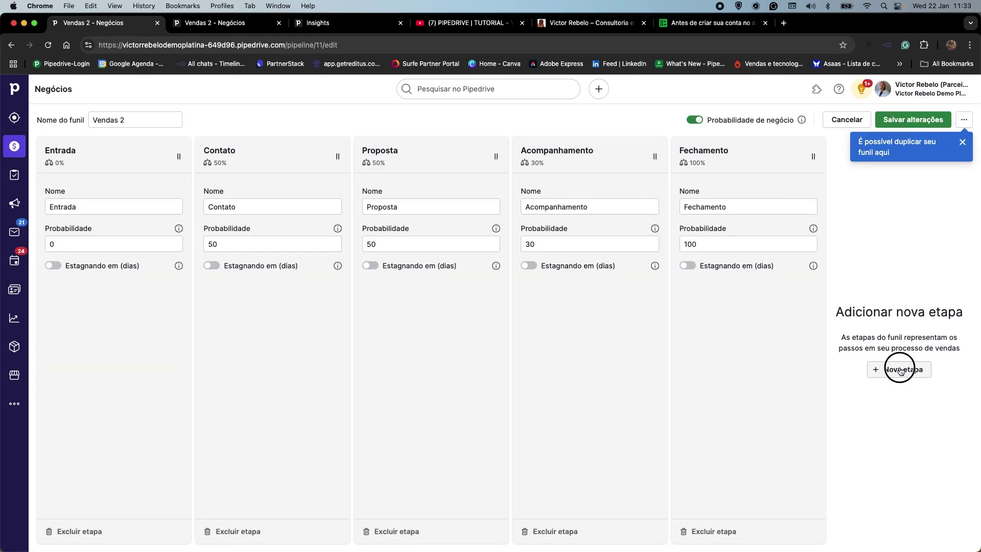
pyautogui.click(751, 207)
pyautogui.press('super+a')
pyautogui.write('Ganh')
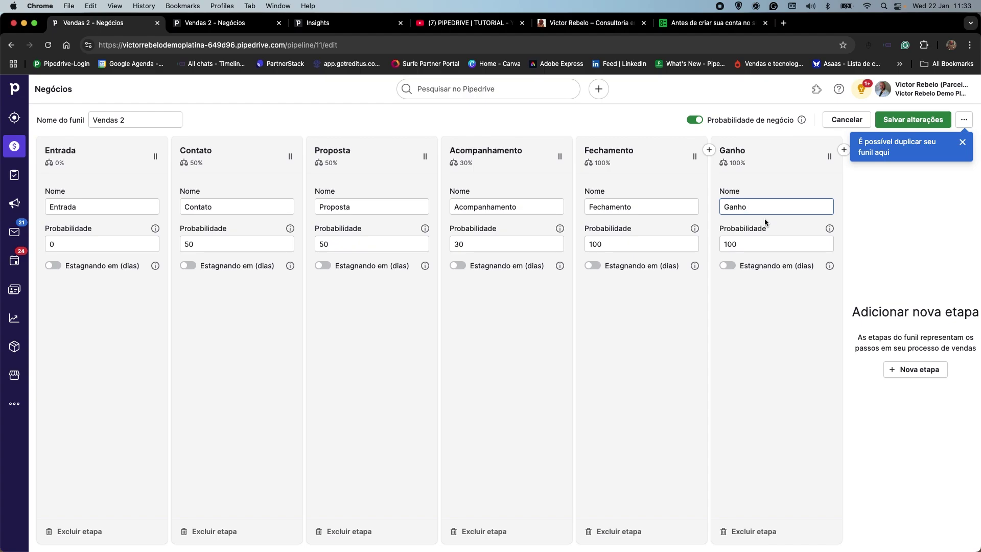
pyautogui.click(895, 121)
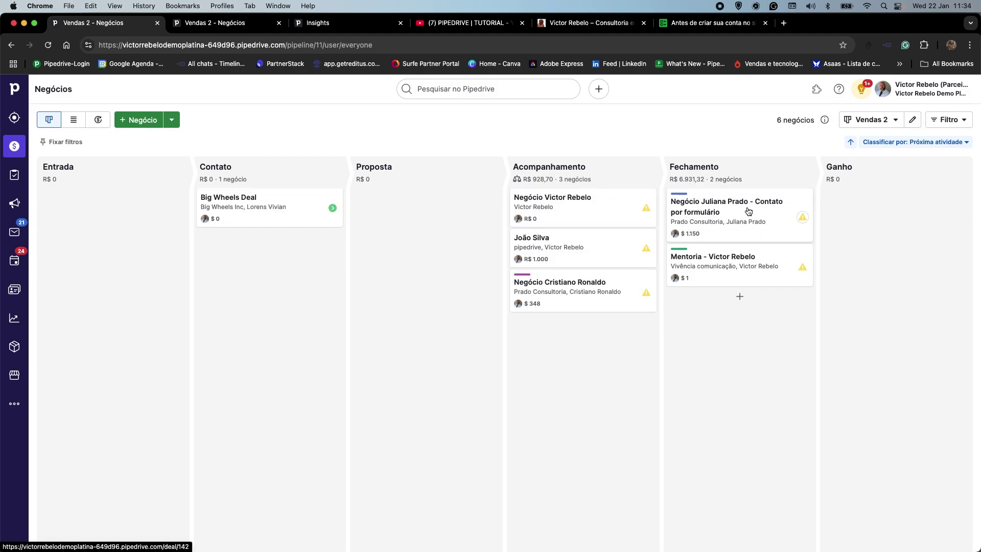
# - Move the "Contato por formulário" deal from Fechamento to the Ganho stage and check it on the pipeline board
pyautogui.click(748, 211)
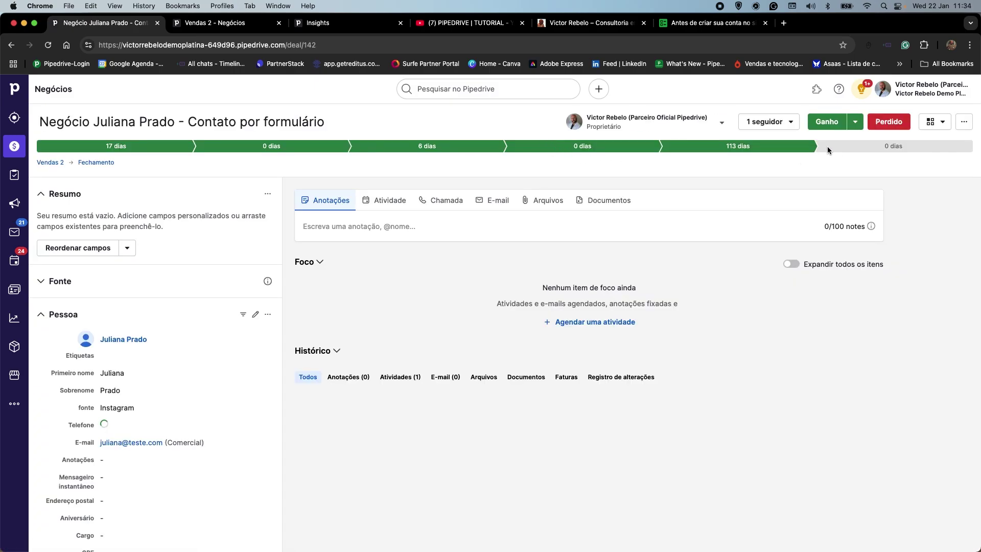
pyautogui.click(829, 148)
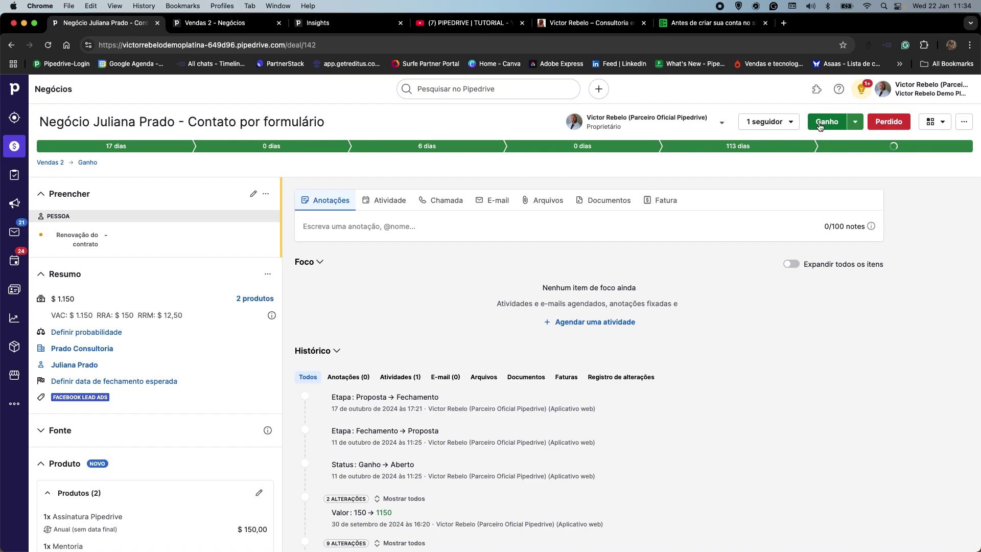
pyautogui.click(822, 124)
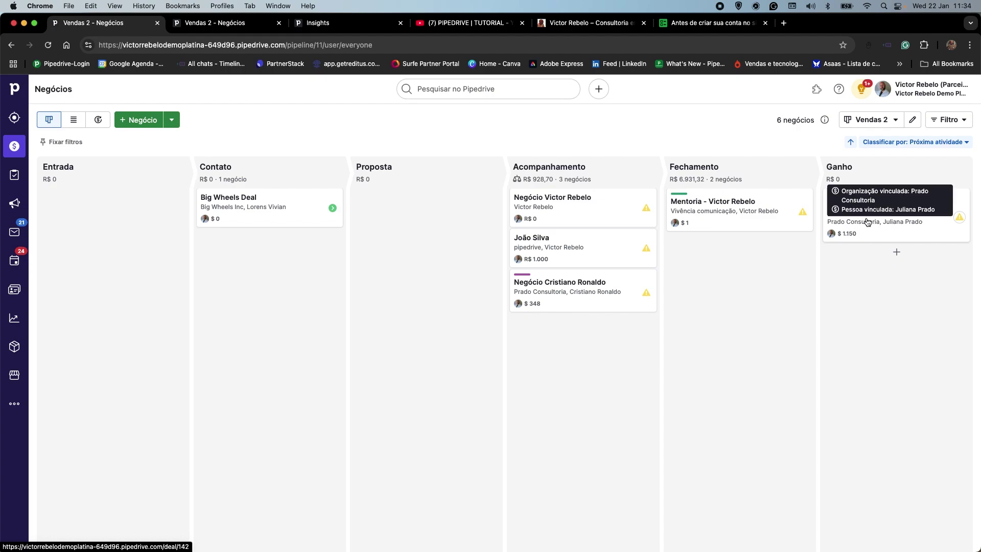
pyautogui.moveTo(584, 192)
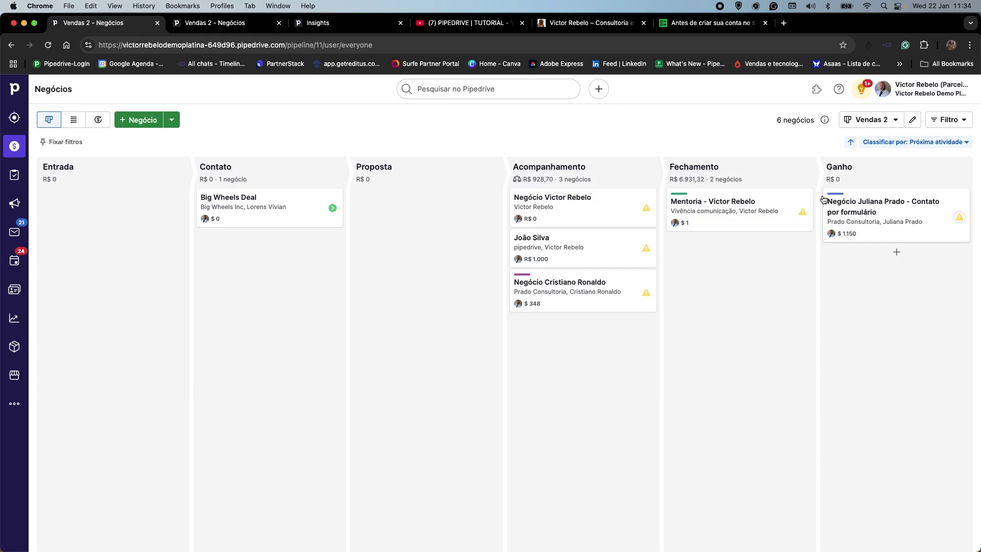
# - Filter the board by Todos os negócios ganhos and move the Negócio pipedrive deal from Acompanhamento to the Ganho stage
pyautogui.click(949, 121)
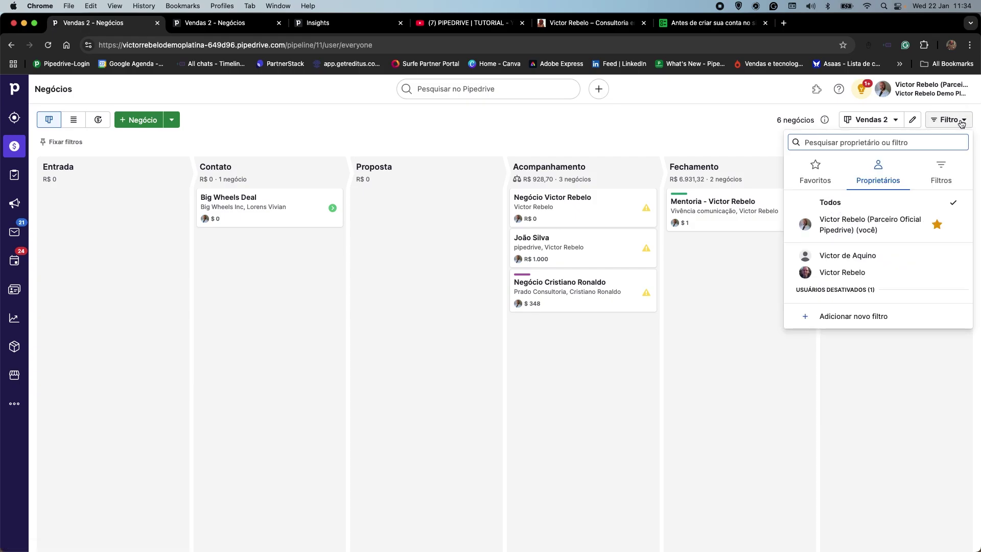
pyautogui.click(942, 174)
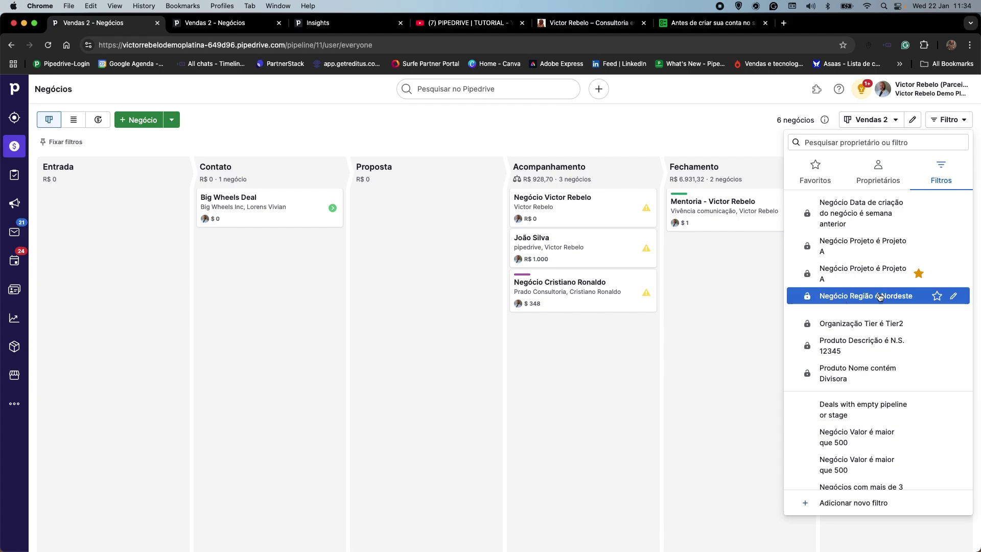
pyautogui.scroll(-5, 880, 298)
pyautogui.scroll(1, 877, 401)
pyautogui.scroll(3, 877, 400)
pyautogui.scroll(-2, 887, 388)
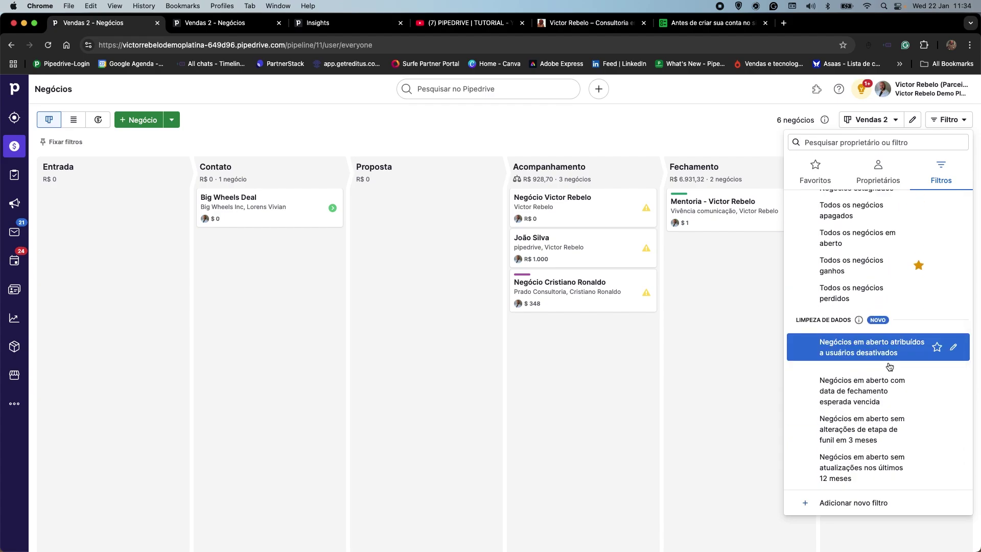
pyautogui.scroll(1, 889, 366)
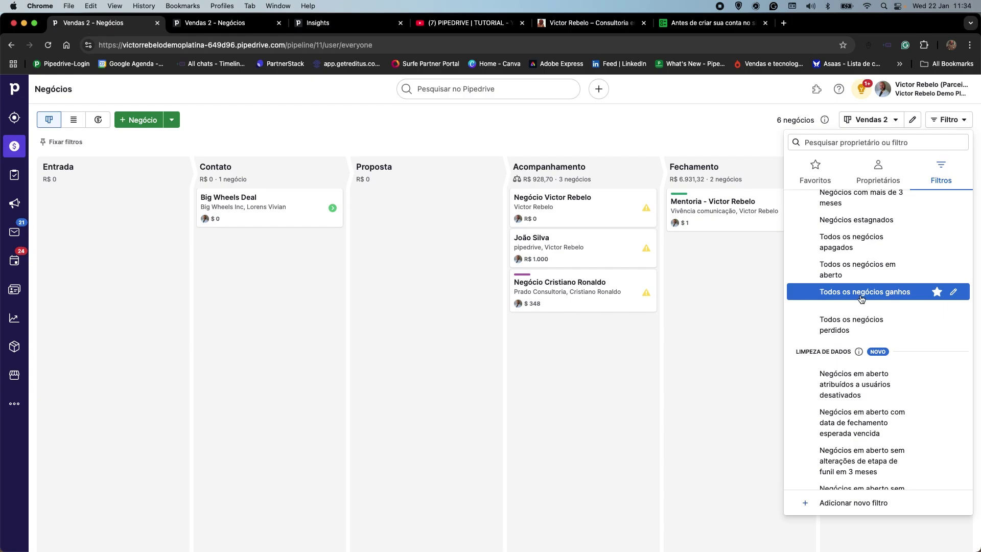
pyautogui.click(862, 298)
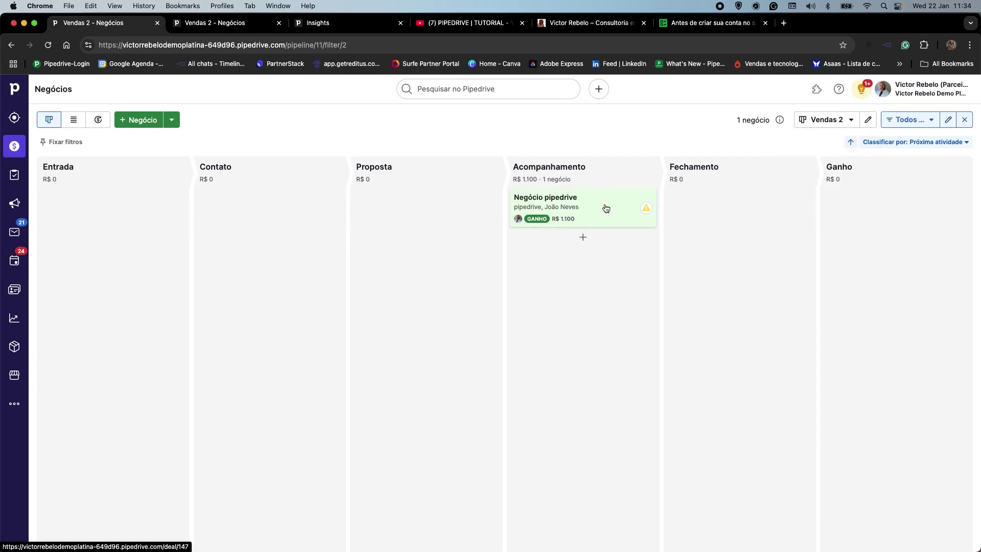
pyautogui.moveTo(593, 226); pyautogui.dragTo(893, 217)
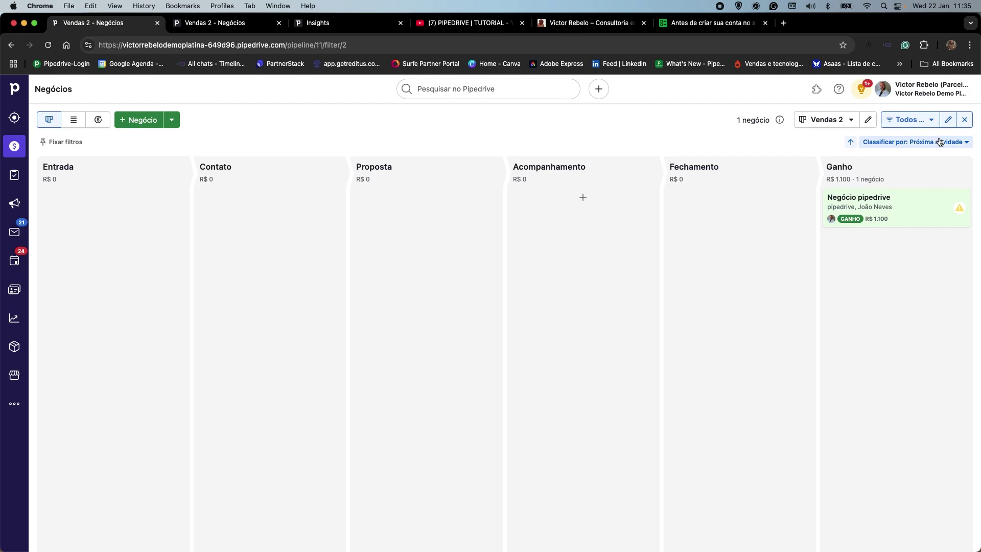
pyautogui.click(928, 122)
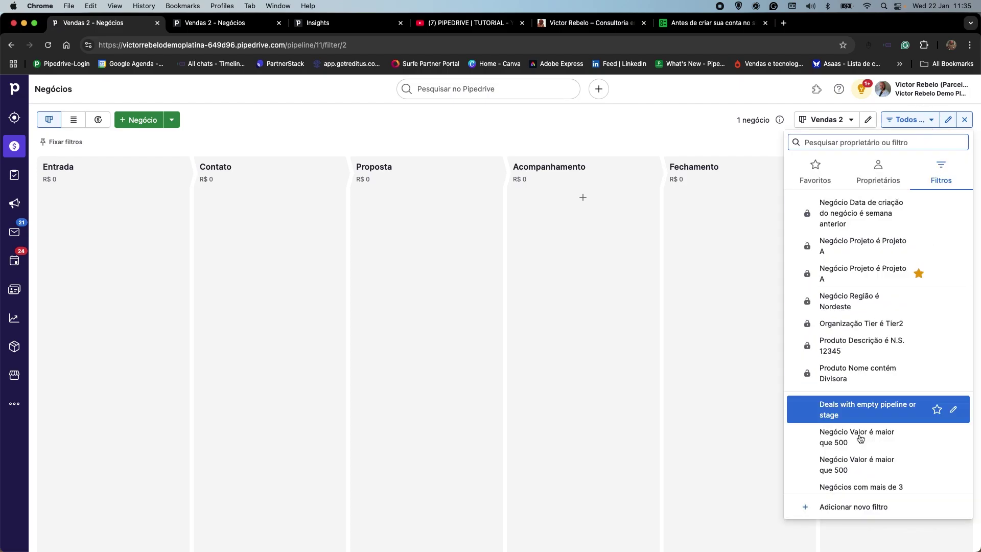
pyautogui.click(846, 506)
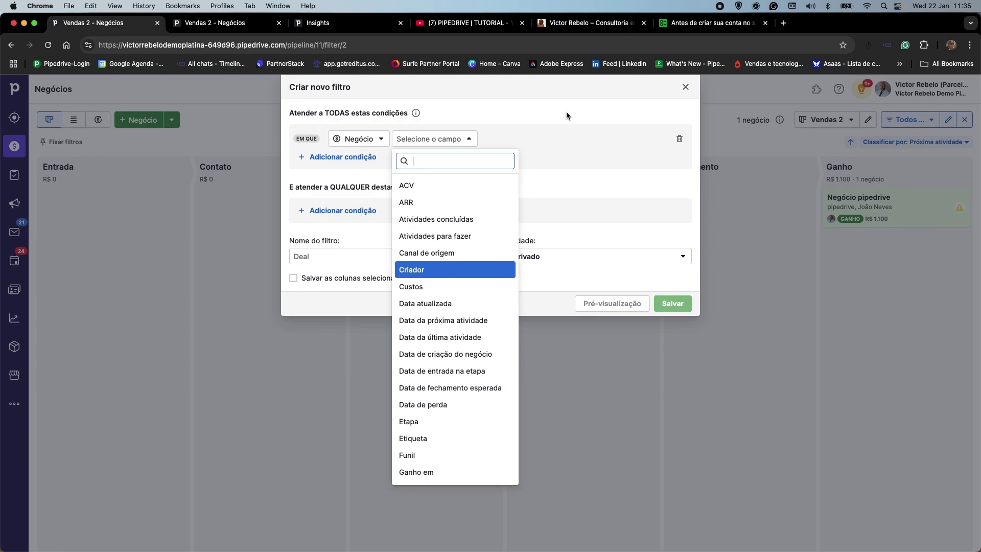
pyautogui.click(566, 113)
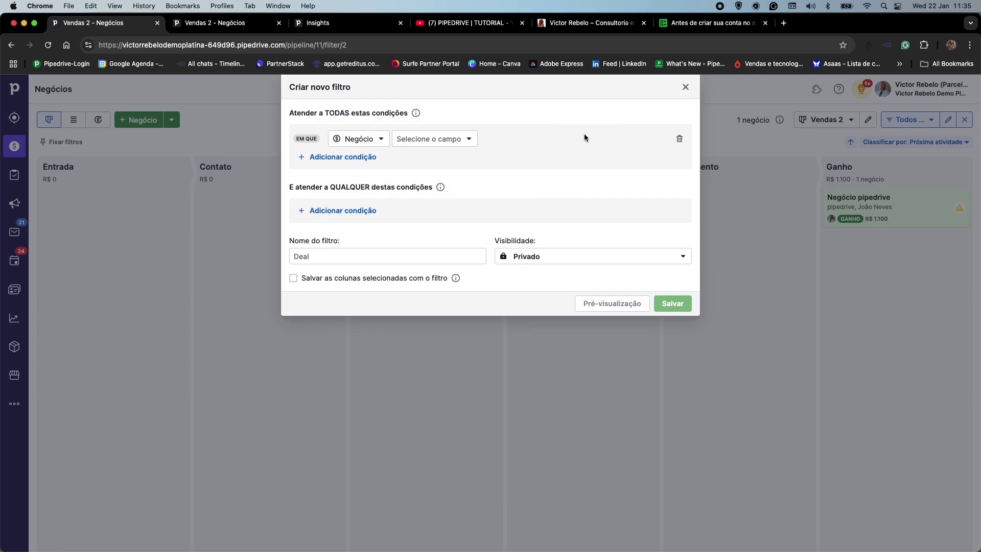
pyautogui.click(686, 88)
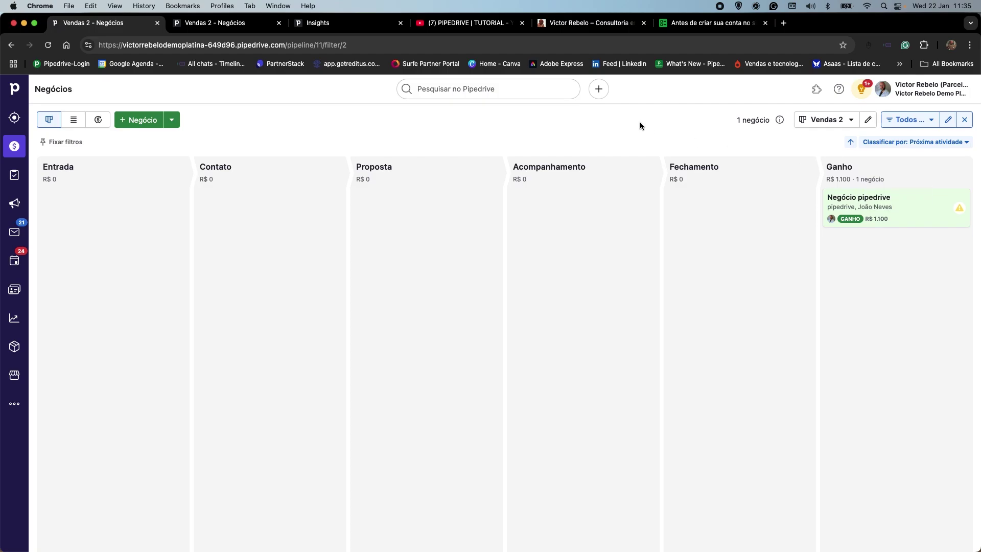
# - Replace the won-deals filter on the Vendas 2 board with the owner filter Todos
pyautogui.click(911, 120)
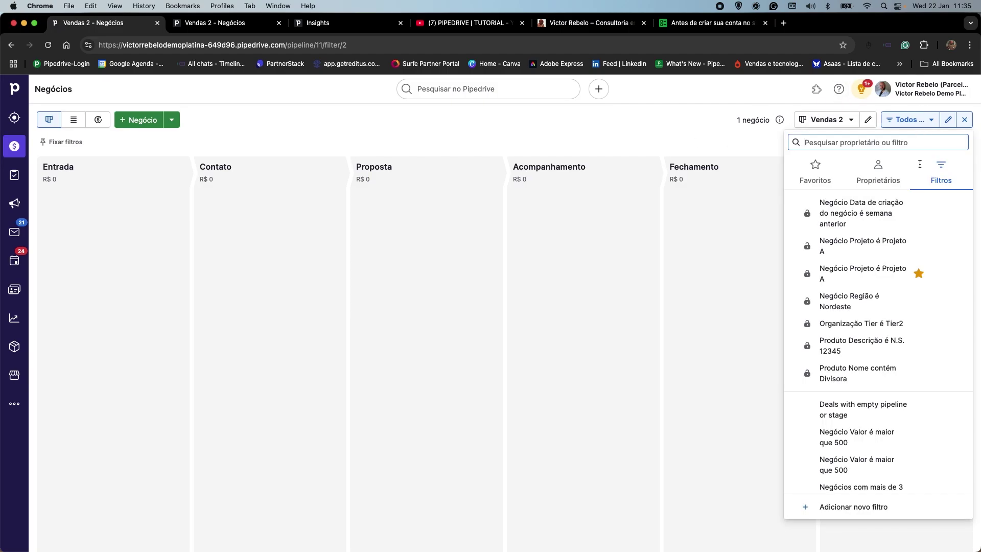
pyautogui.click(879, 177)
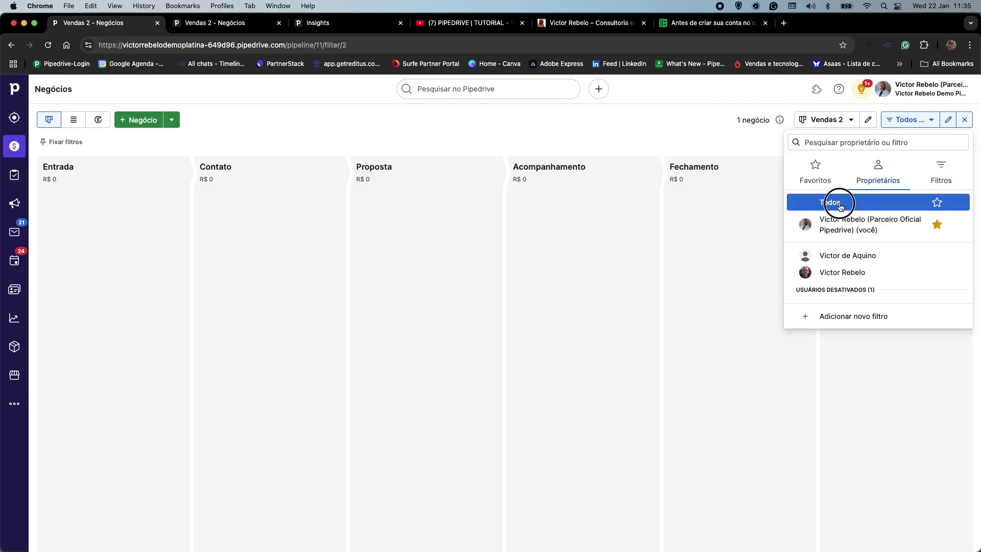
pyautogui.click(830, 203)
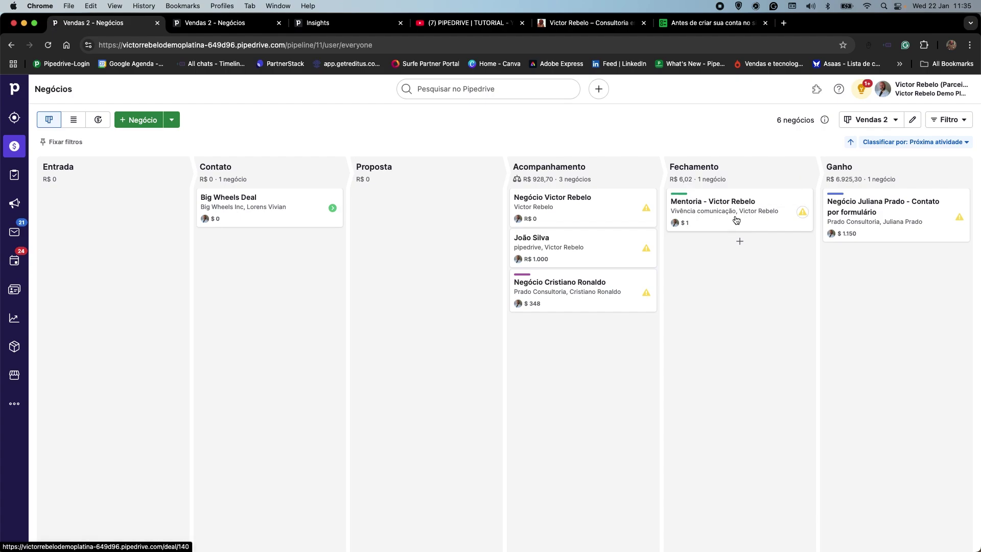
# - Mark the Mentoria deal in Fechamento as lost with the reason "Produto/serviço não é exatamente o que precisa"
pyautogui.click(726, 203)
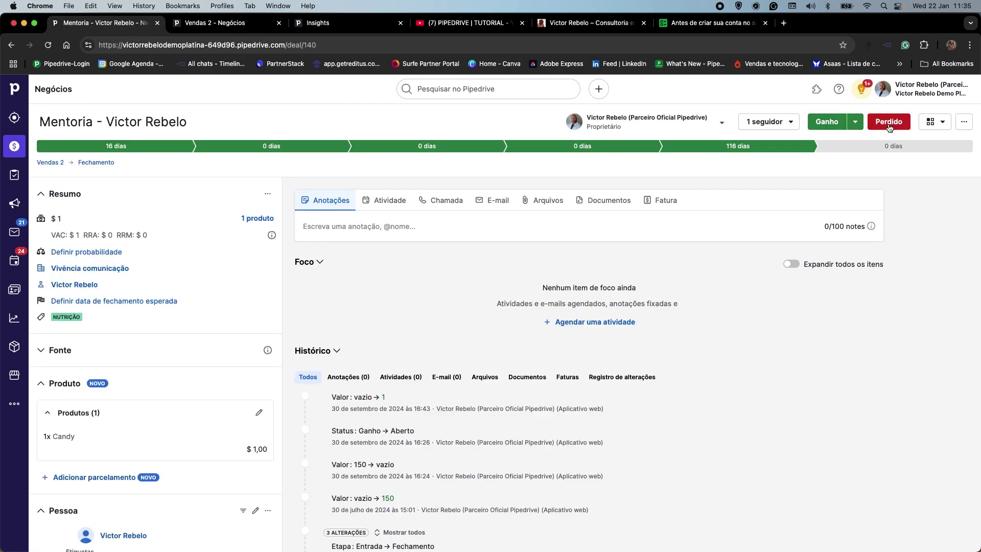
pyautogui.click(889, 124)
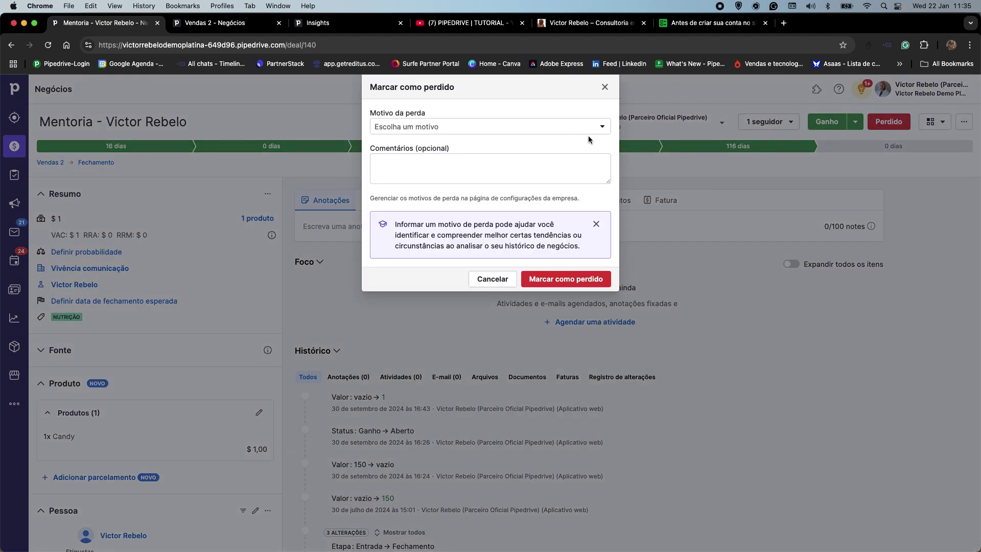
pyautogui.click(458, 128)
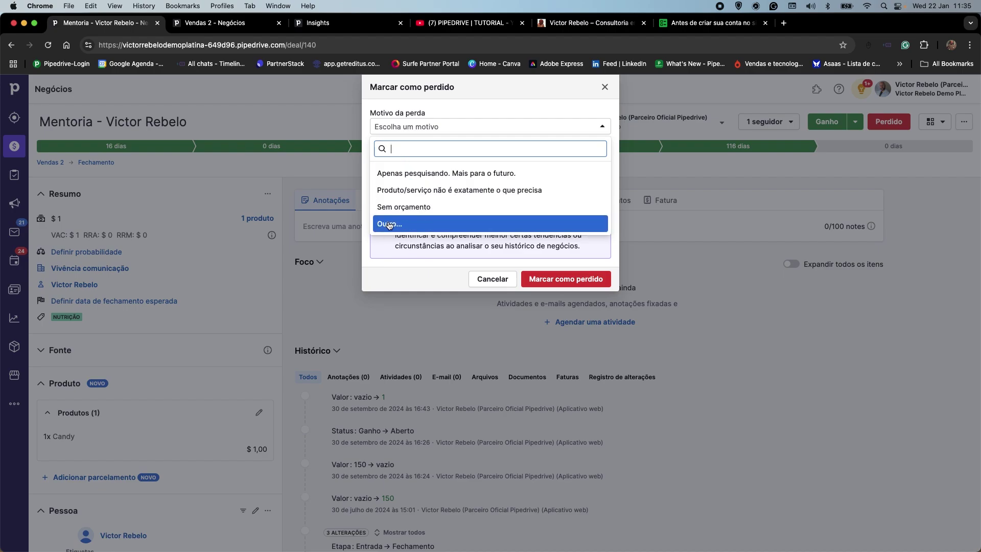
pyautogui.click(394, 190)
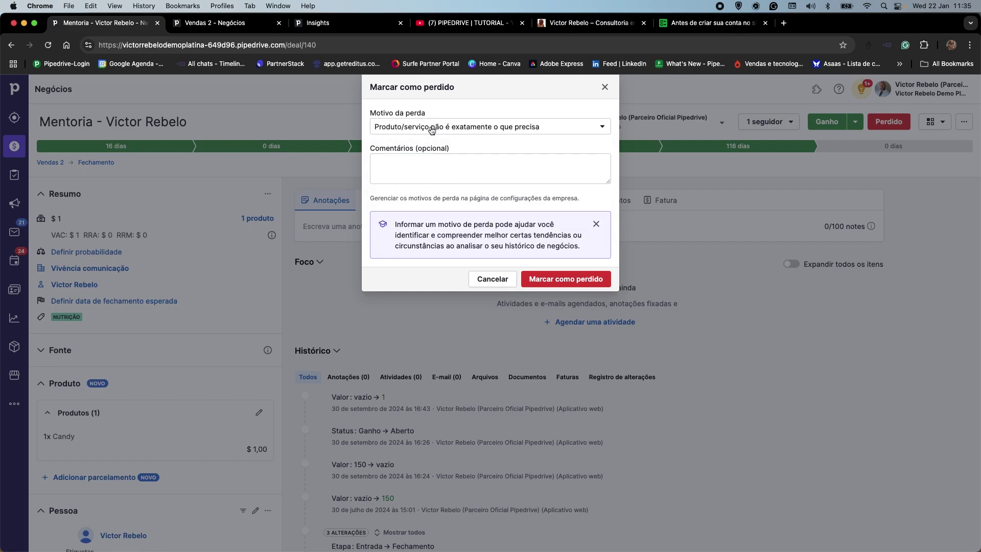
pyautogui.click(545, 281)
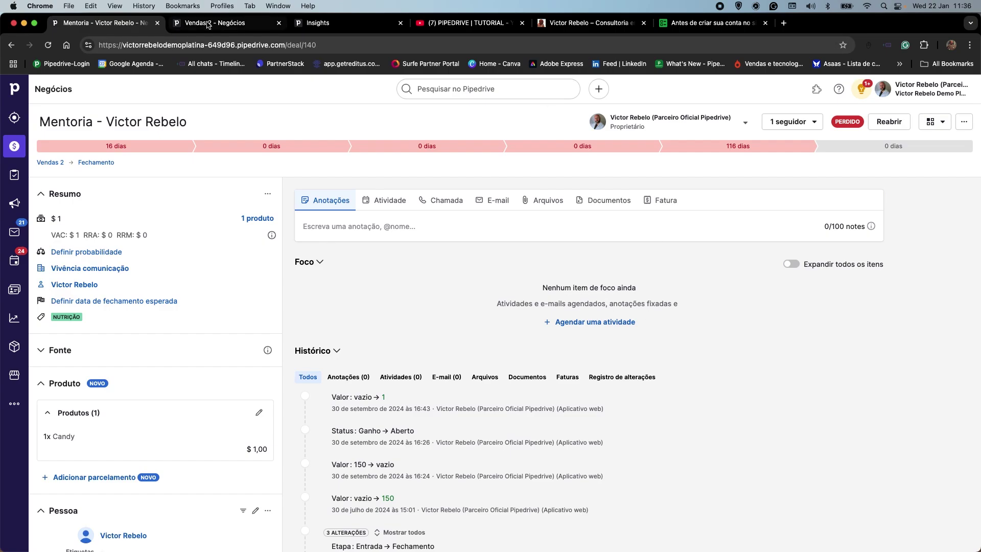
# - Review the report types available for the Negócio entity in Insights without creating a report
pyautogui.click(327, 22)
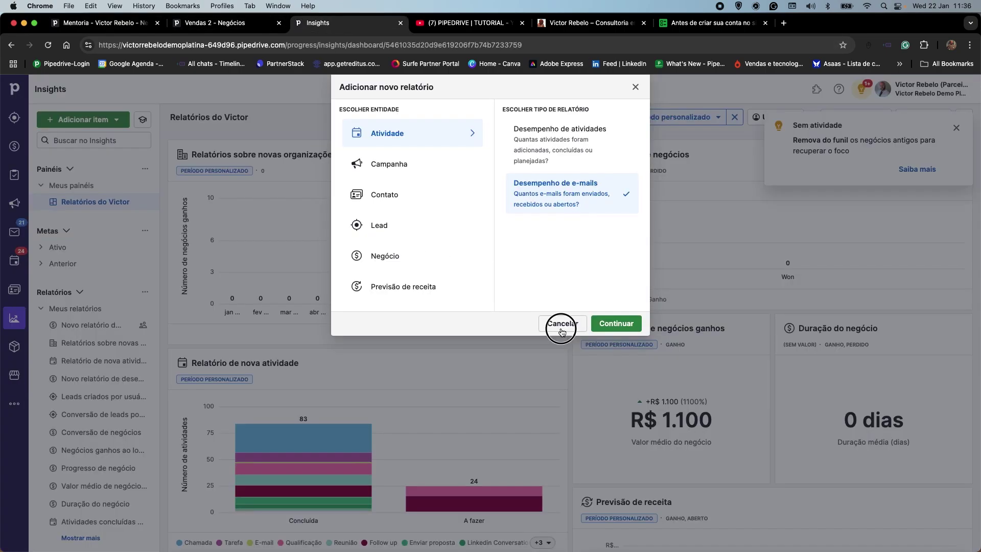
pyautogui.click(374, 261)
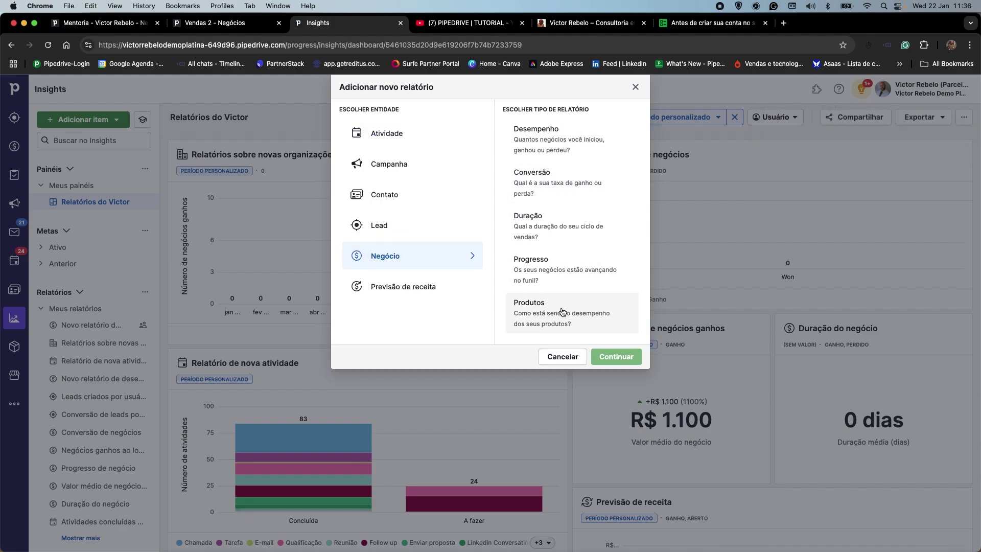
pyautogui.click(560, 361)
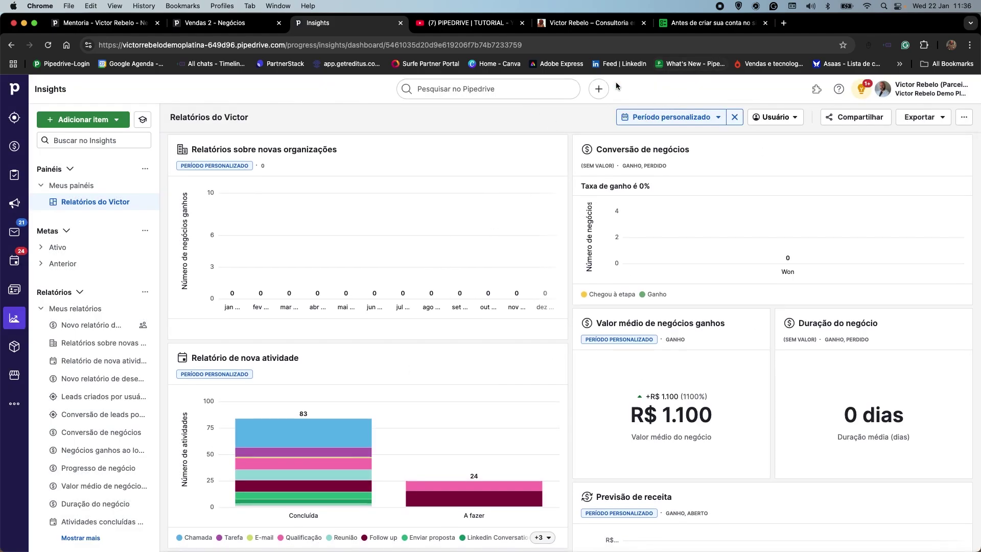
# - Return to the deals board and open the Vendas 2 pipeline for stage editing
pyautogui.click(105, 25)
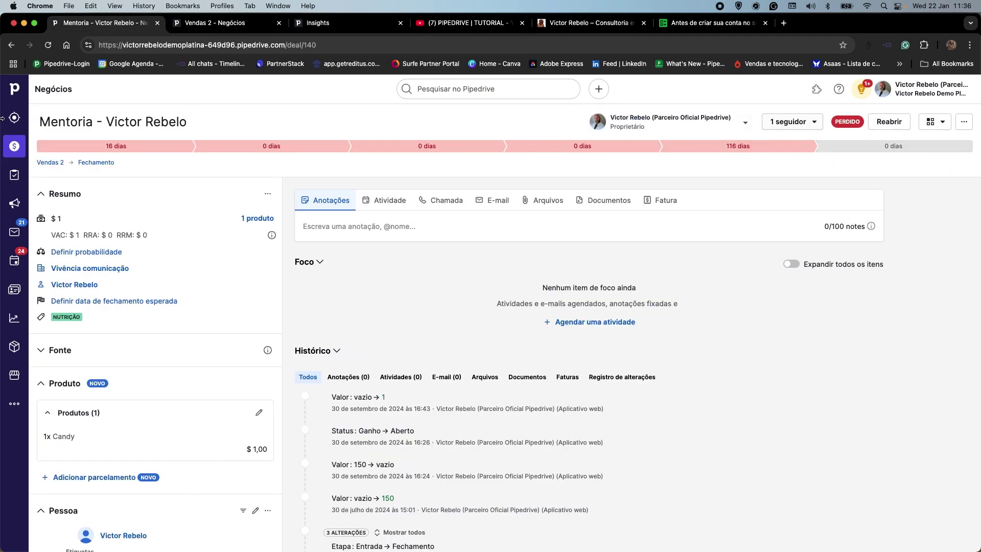
pyautogui.click(14, 146)
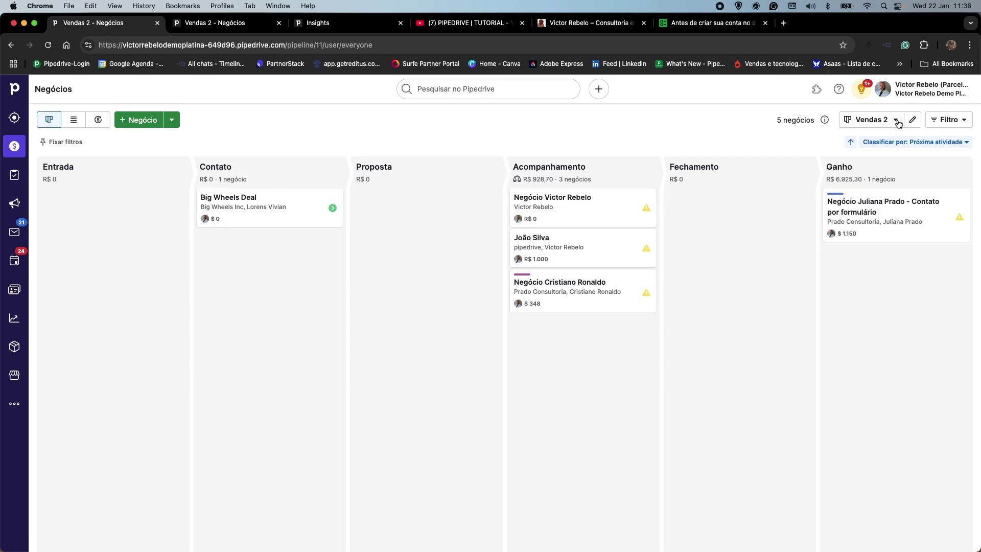
pyautogui.click(911, 119)
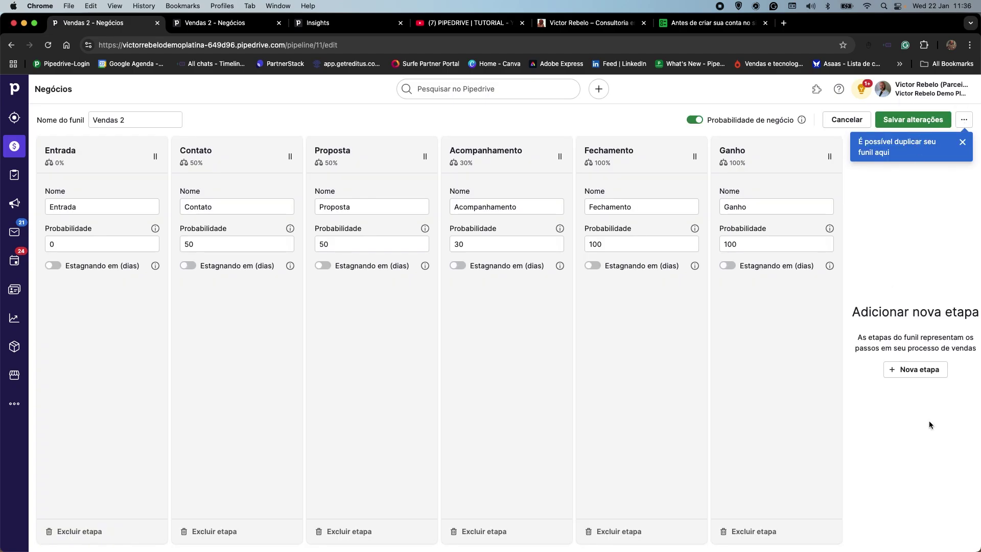
# - Add a stage named Perdidos after Ganho
pyautogui.click(916, 369)
pyautogui.tripleClick(875, 206)
pyautogui.write('Perdidos')
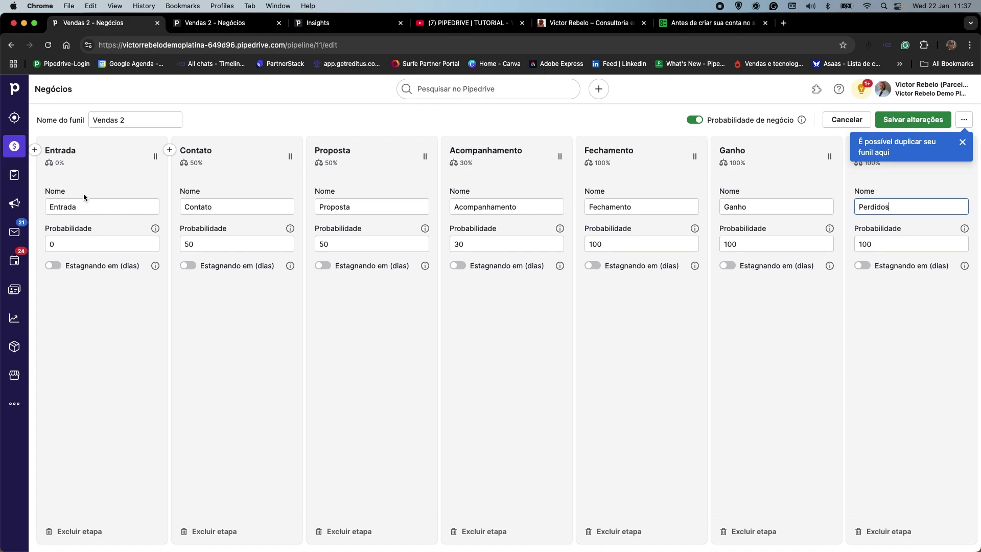
# - Rename the Fechamento stage as Negociação
pyautogui.click(534, 208)
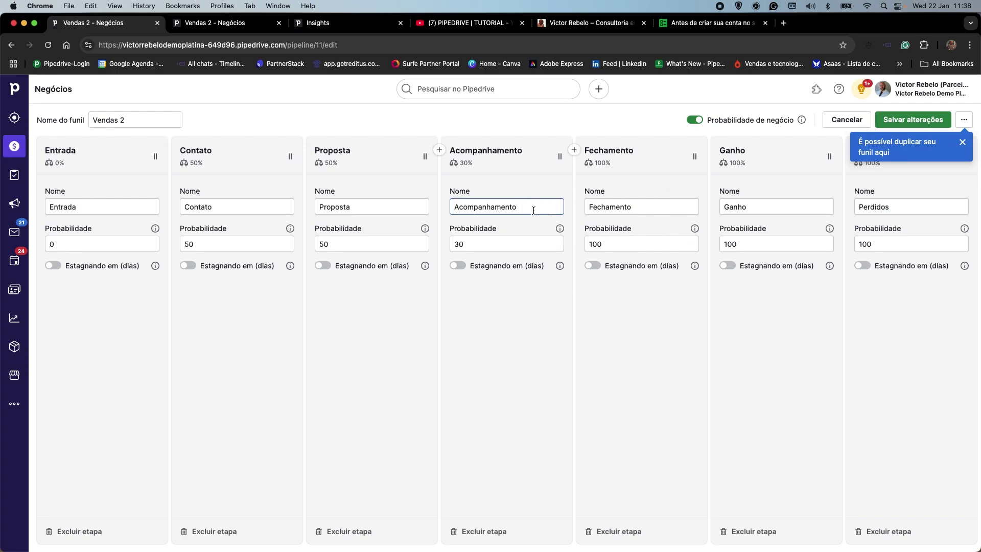
pyautogui.doubleClick(610, 209)
pyautogui.write('Neoc')
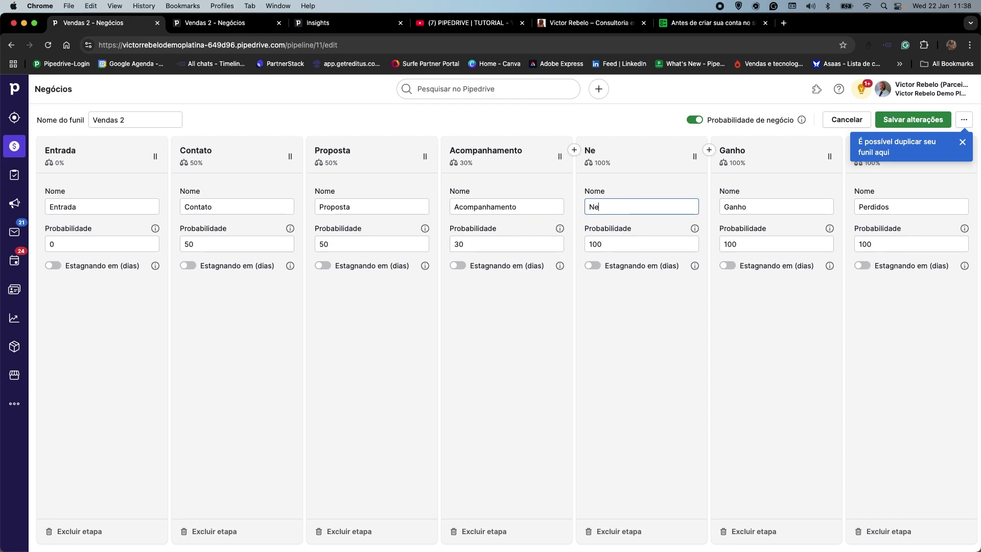
pyautogui.press('BackSpace')
pyautogui.press('BackSpace')
pyautogui.write('gociação')
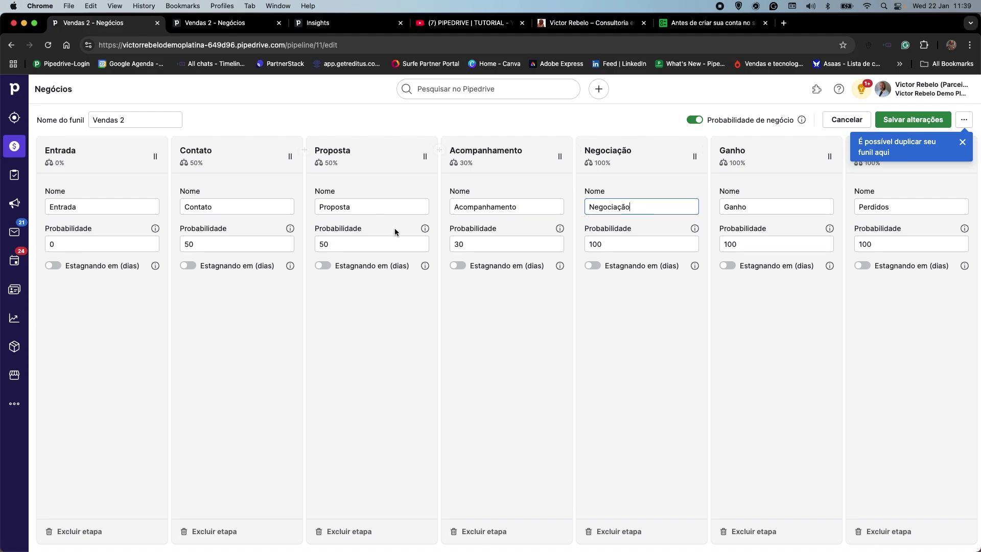
# - Delete the Perdidos stage and save the changes to the Vendas 2 pipeline
pyautogui.click(963, 142)
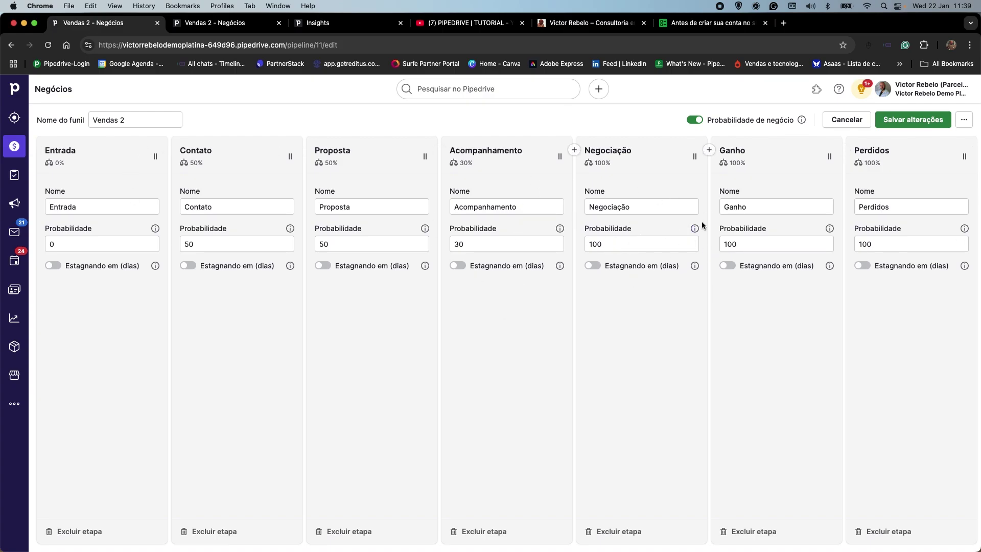
pyautogui.click(889, 533)
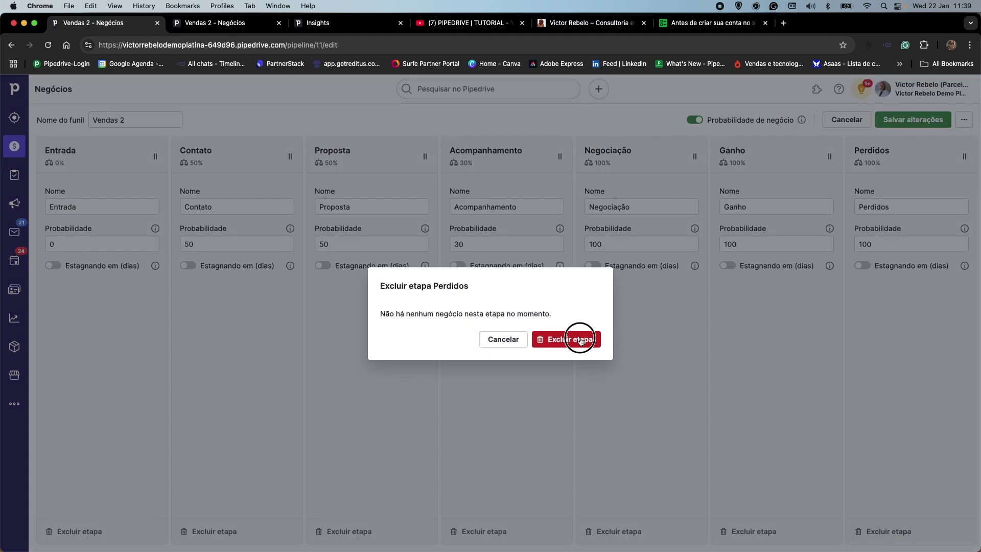
pyautogui.click(580, 340)
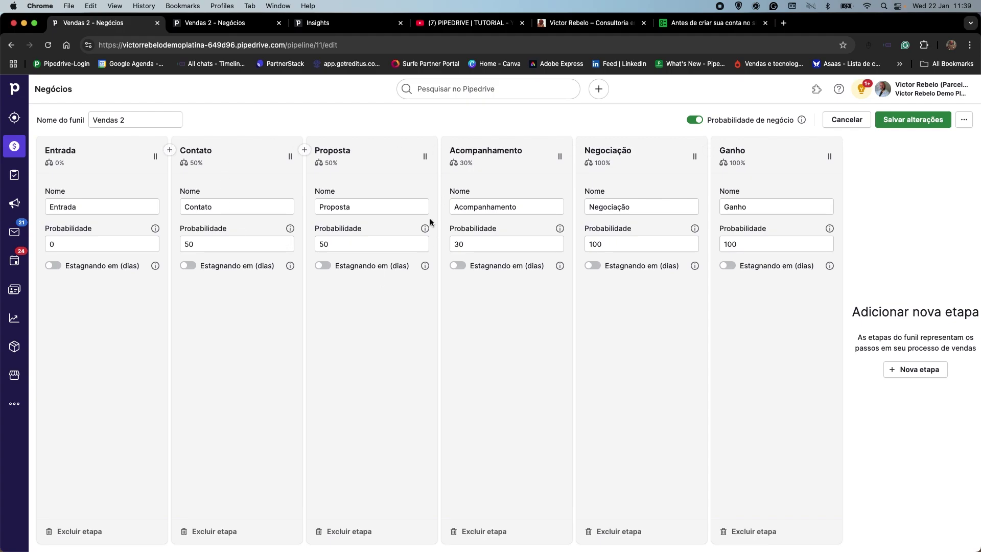
pyautogui.click(905, 122)
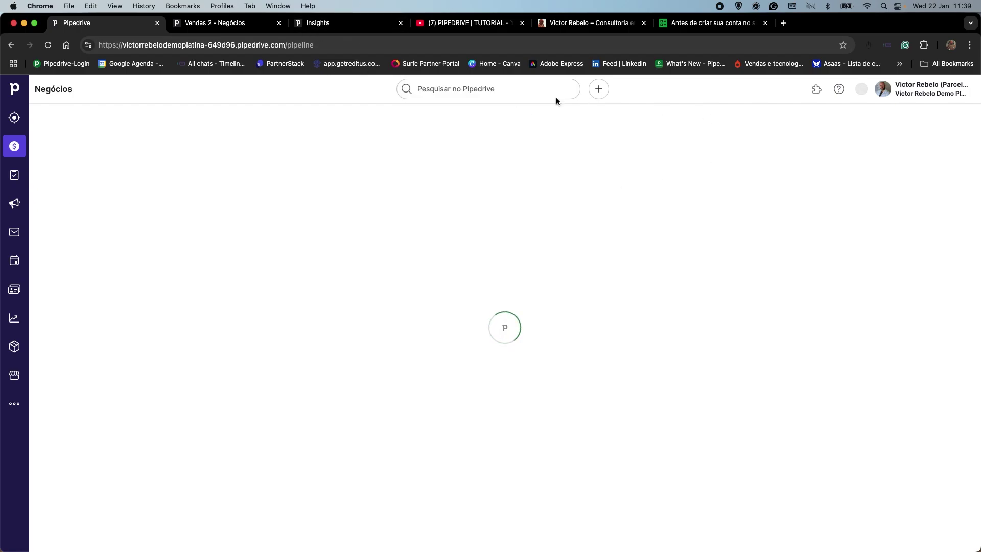
# - Browse the Insights lessons in the PIPEDRIVE | TUTORIAL playlist on YouTube and view the consultancy website
pyautogui.click(481, 22)
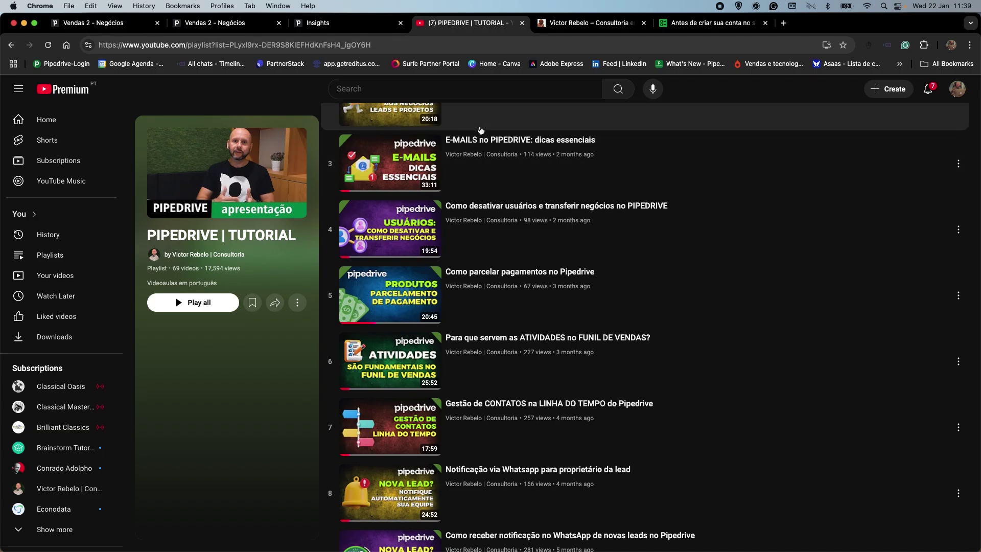
pyautogui.scroll(-10, 468, 317)
pyautogui.scroll(-20, 468, 317)
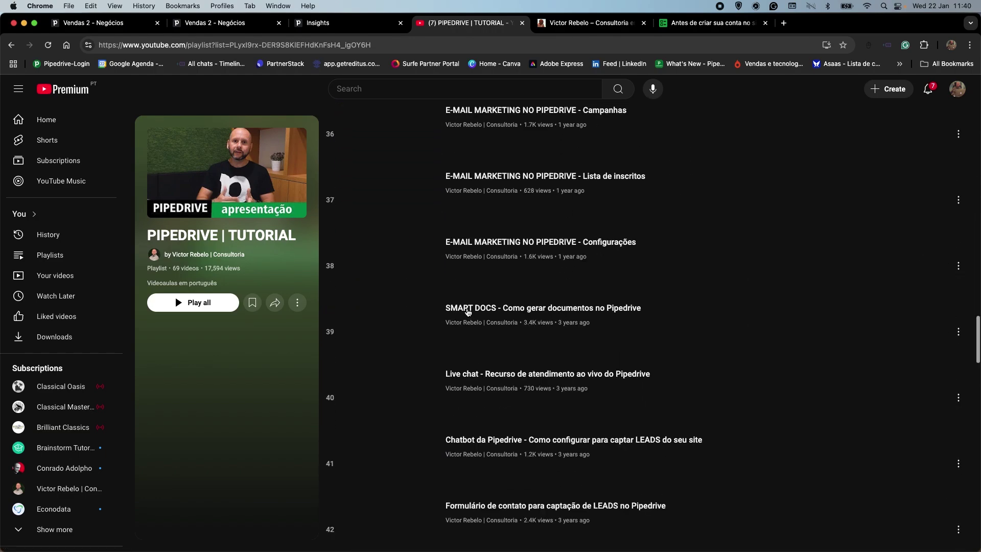
pyautogui.scroll(-12, 486, 357)
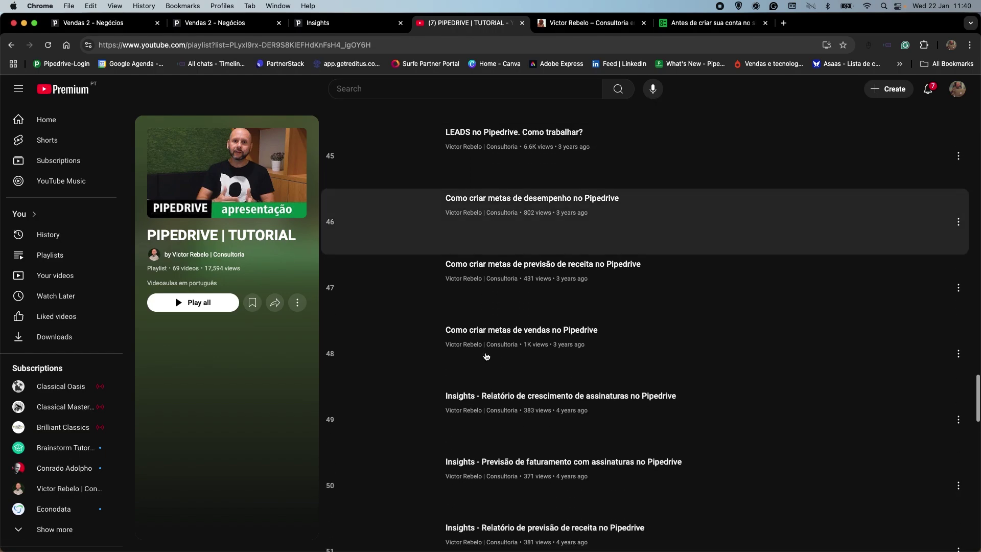
pyautogui.scroll(3, 489, 358)
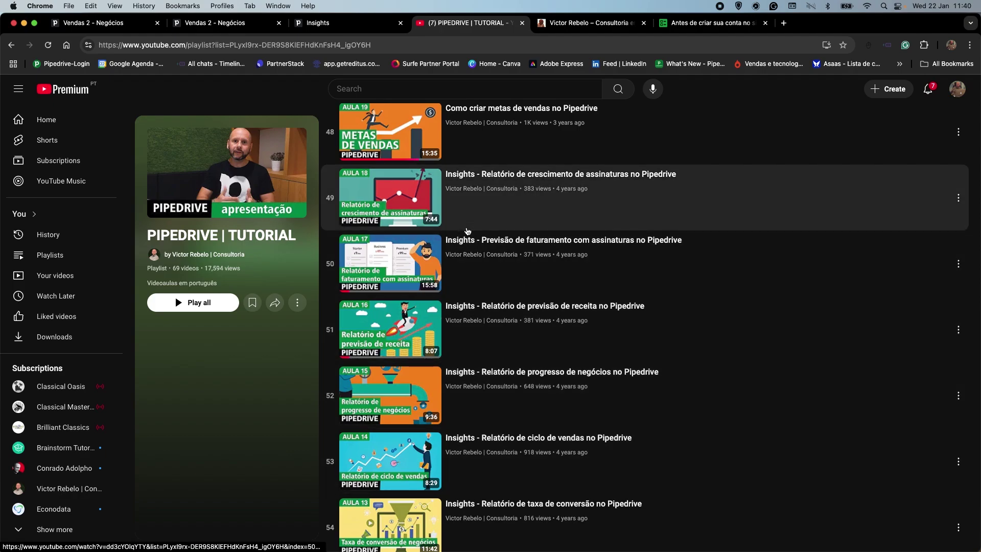
pyautogui.scroll(-3, 483, 254)
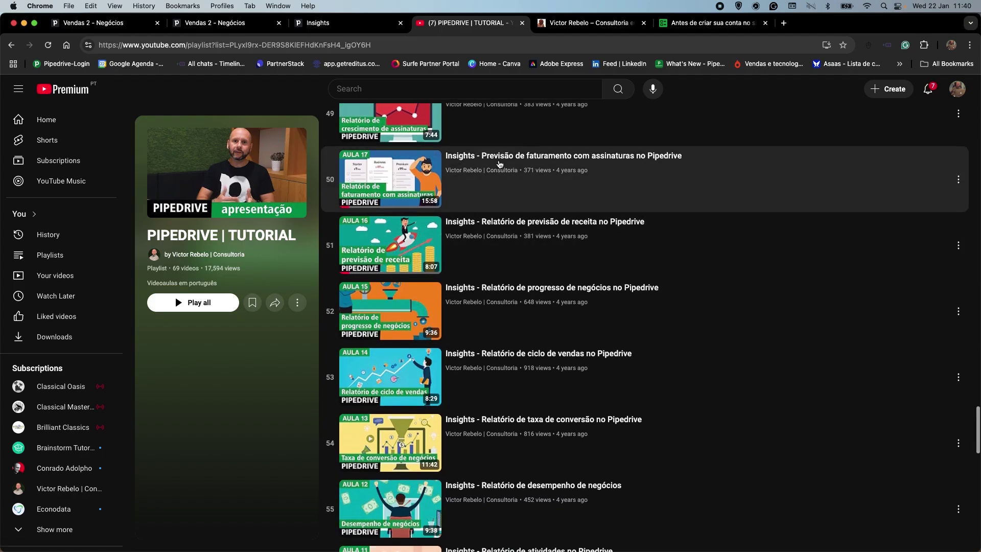
pyautogui.scroll(5, 511, 307)
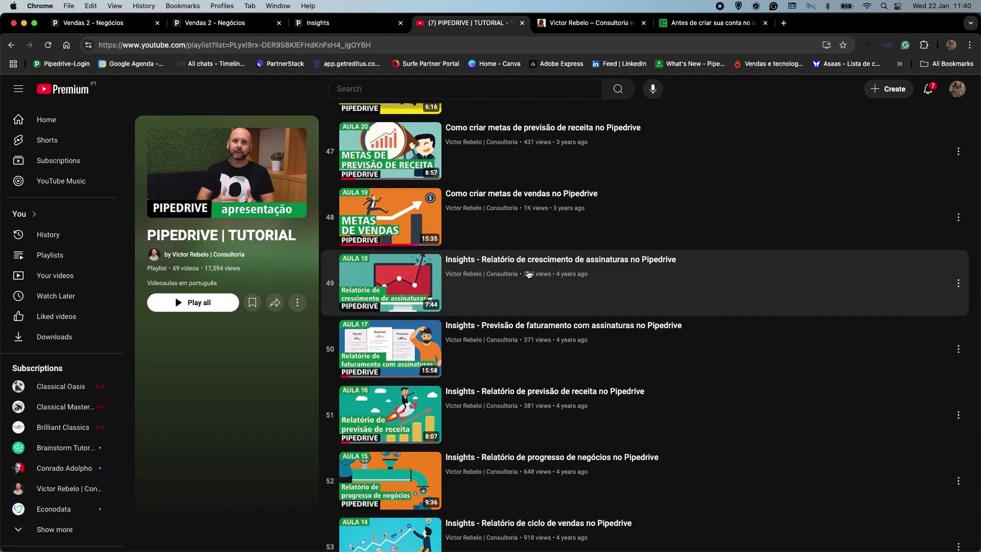
pyautogui.click(607, 23)
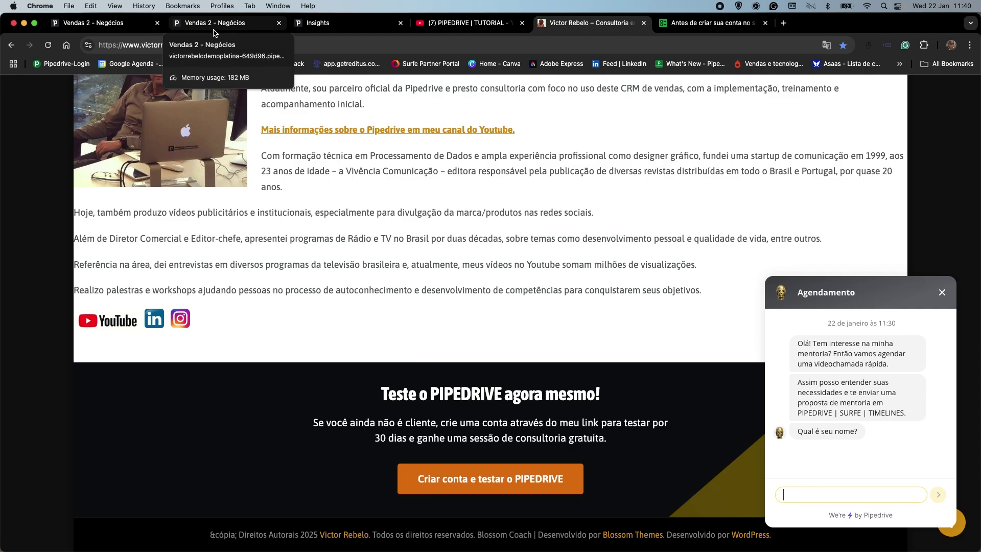
# - Return to the Pipedrive board and preview the Mover/converter options for the first Acompanhamento deal and the Ganho deal, cancelling both
pyautogui.click(109, 26)
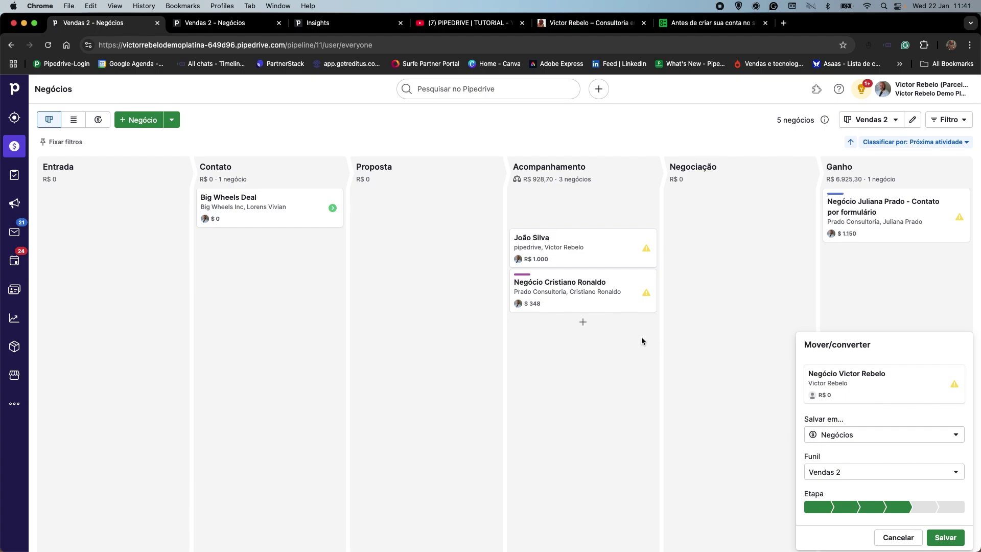
pyautogui.click(908, 542)
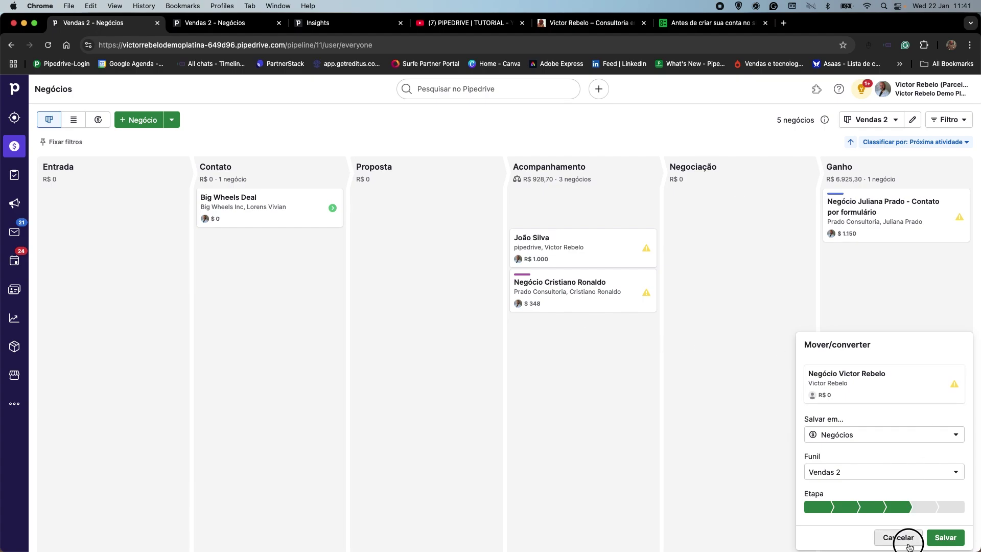
pyautogui.moveTo(843, 205); pyautogui.dragTo(837, 535)
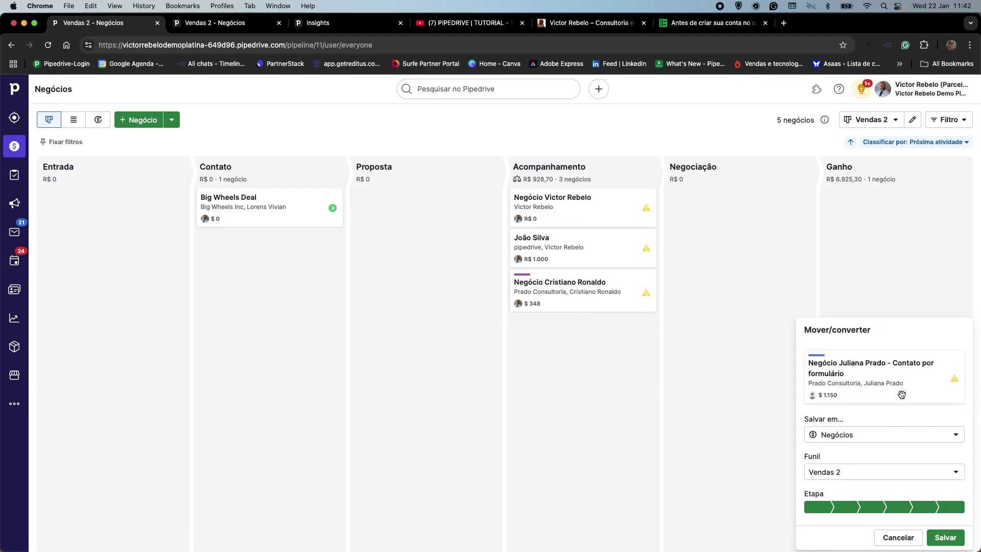
pyautogui.click(898, 537)
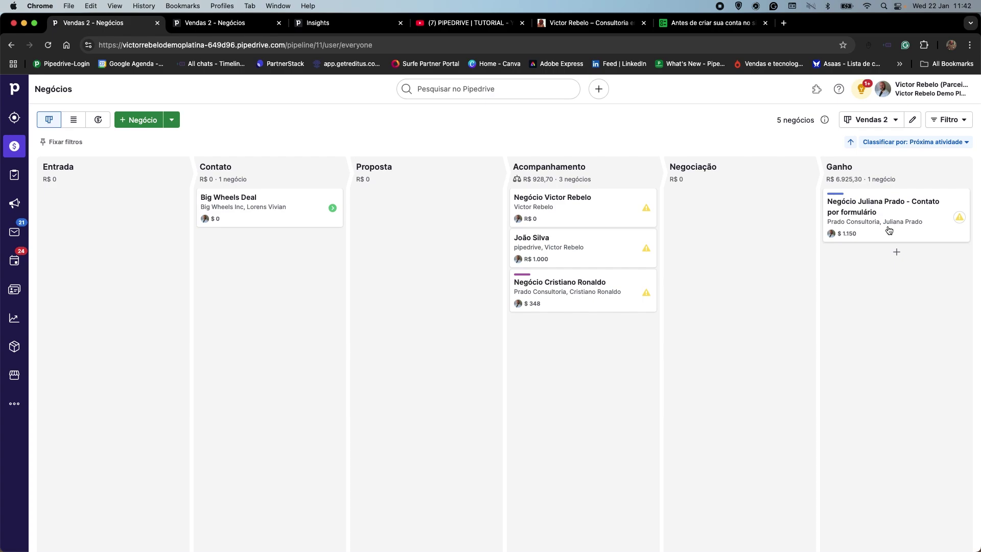
# - View the Nutrição and Vendas pipelines, and return to the Vendas 2 pipeline
pyautogui.click(872, 119)
pyautogui.click(869, 169)
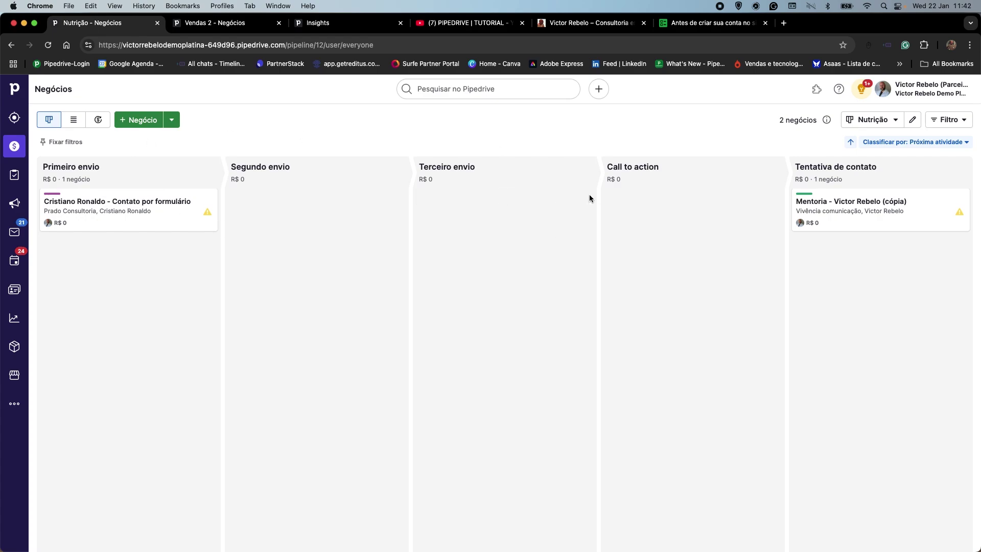
pyautogui.click(881, 125)
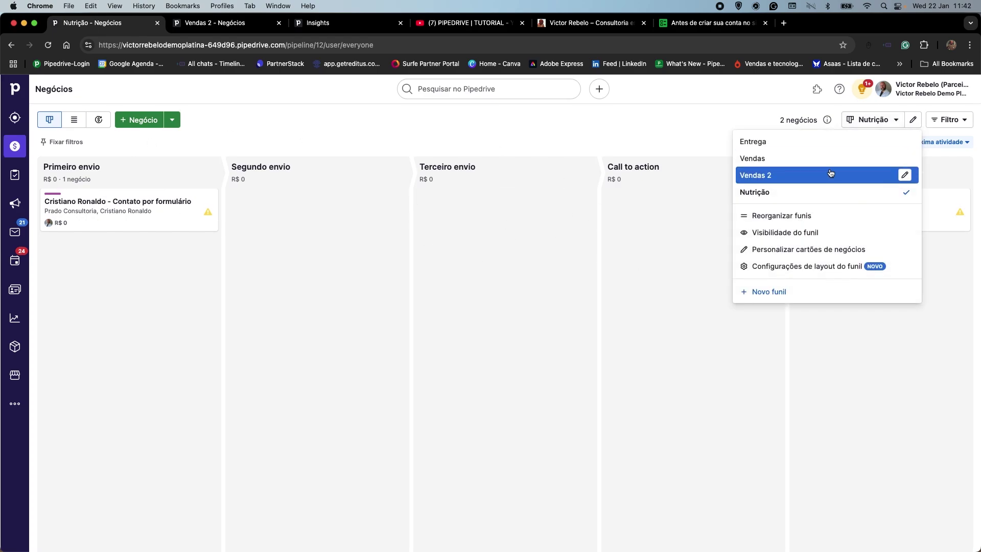
pyautogui.click(815, 158)
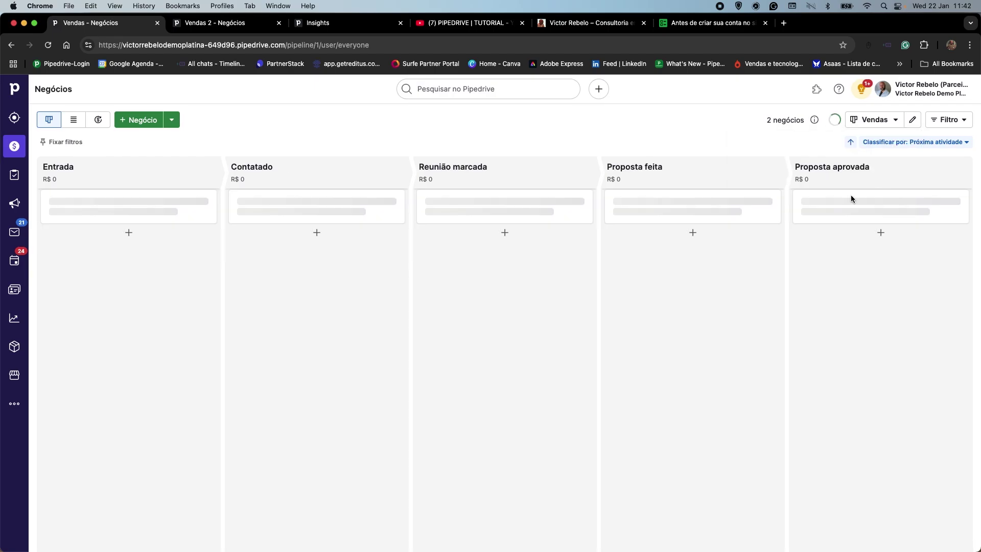
pyautogui.click(882, 126)
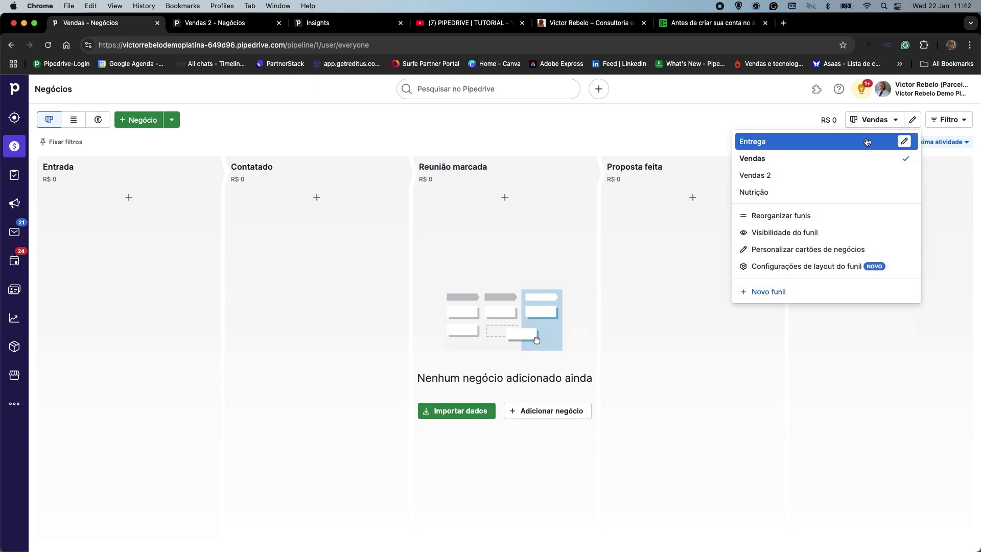
pyautogui.click(789, 173)
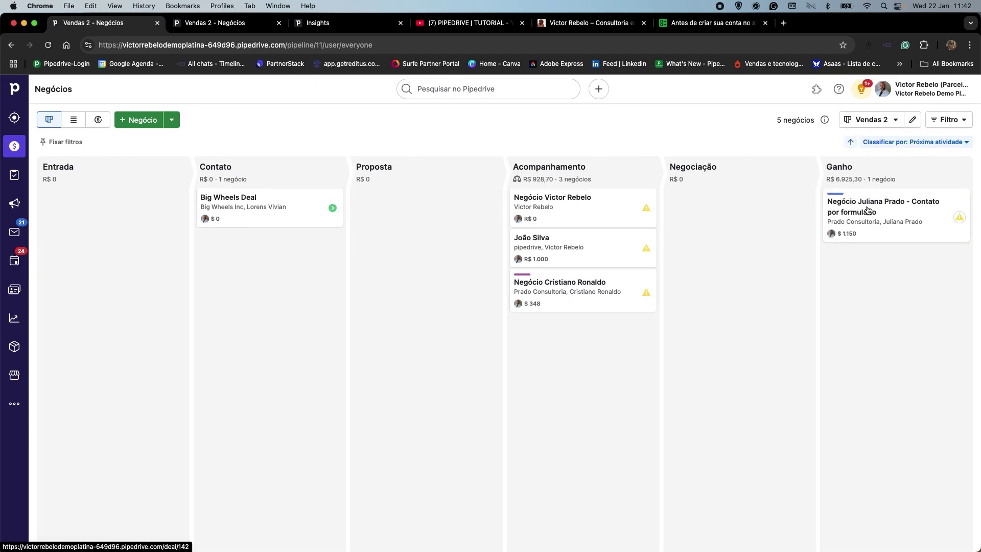
# - Open the deal in the Ganho stage, mark it as won, and dismiss the activity scheduling dialog
pyautogui.click(867, 207)
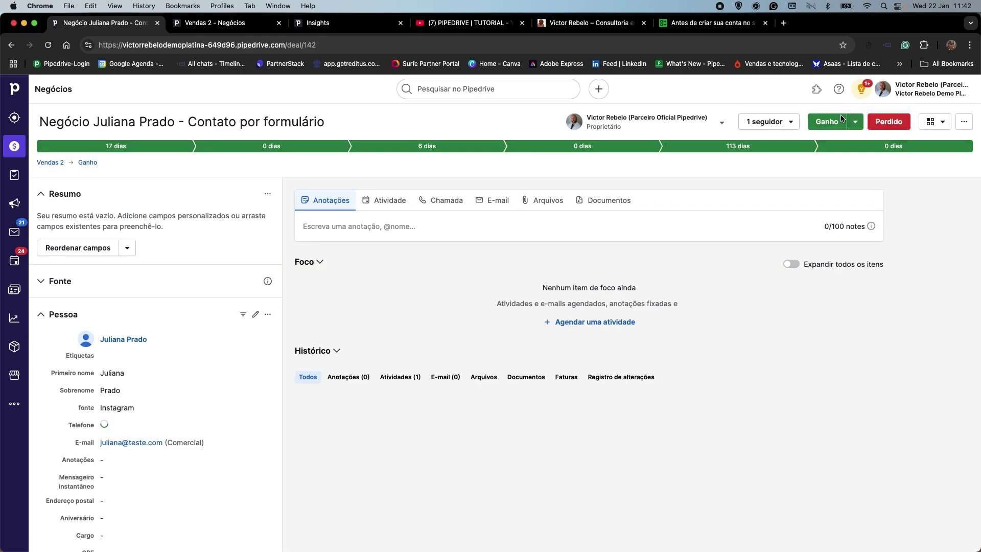
pyautogui.click(828, 124)
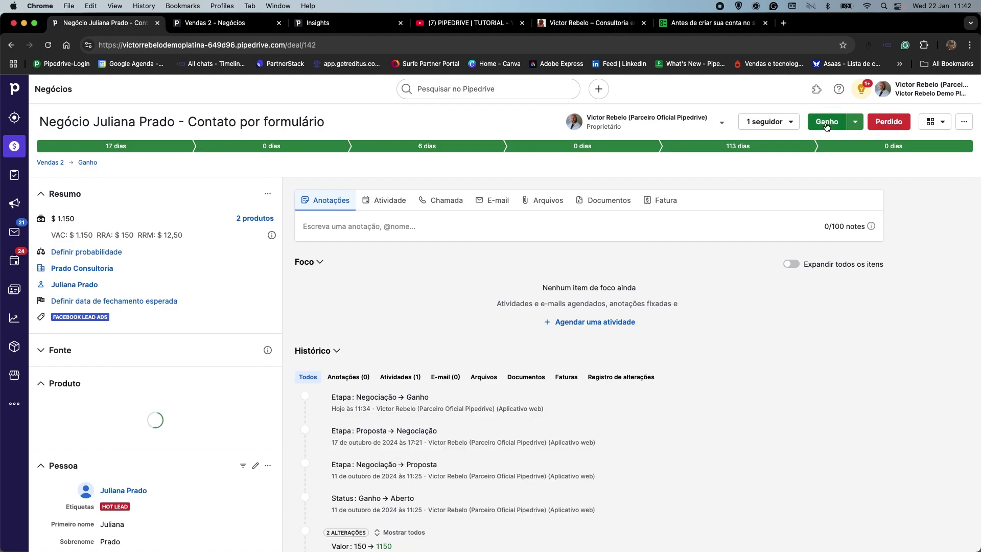
pyautogui.click(827, 125)
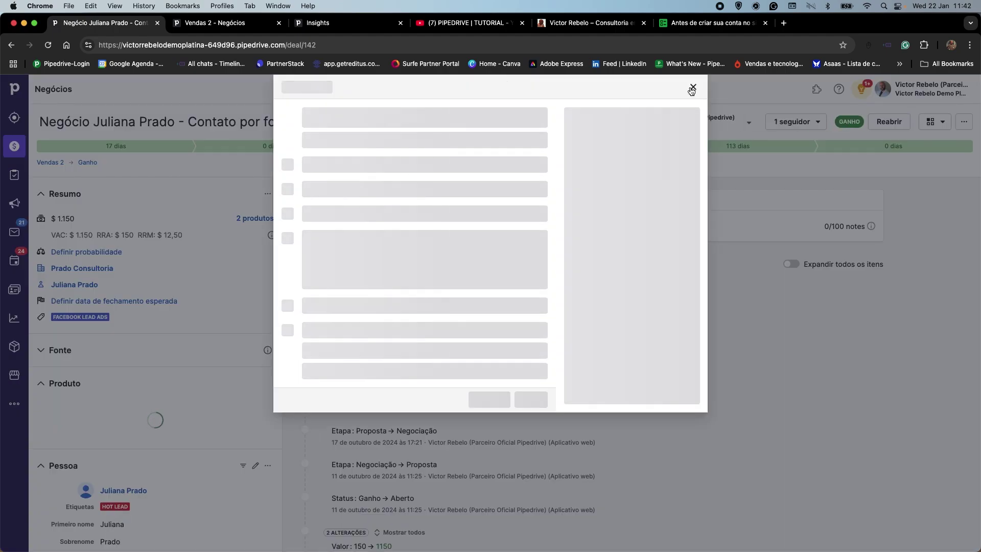
pyautogui.click(693, 88)
# - Preview the option to duplicate the won deal, cancel it, and look over the deal's page
pyautogui.click(958, 123)
pyautogui.click(863, 146)
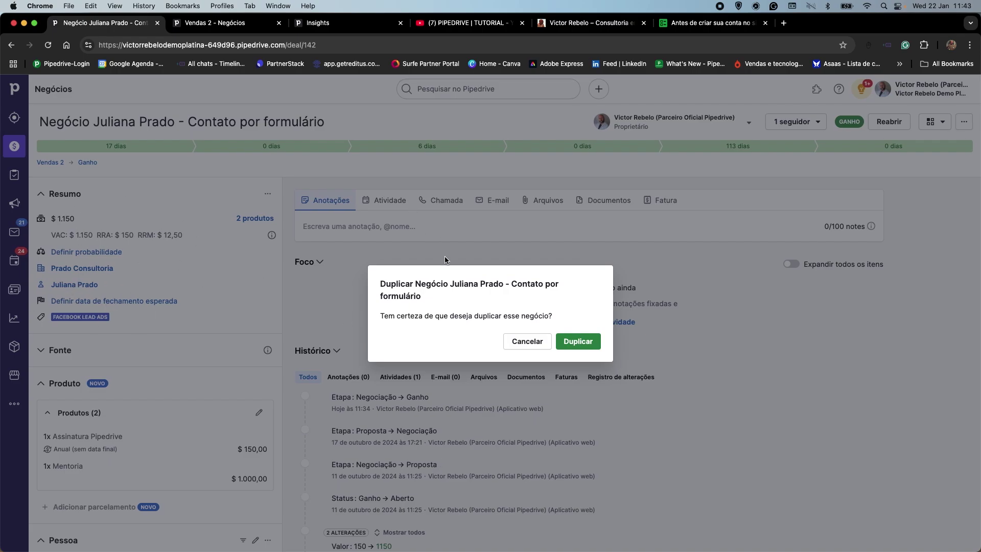
pyautogui.click(545, 345)
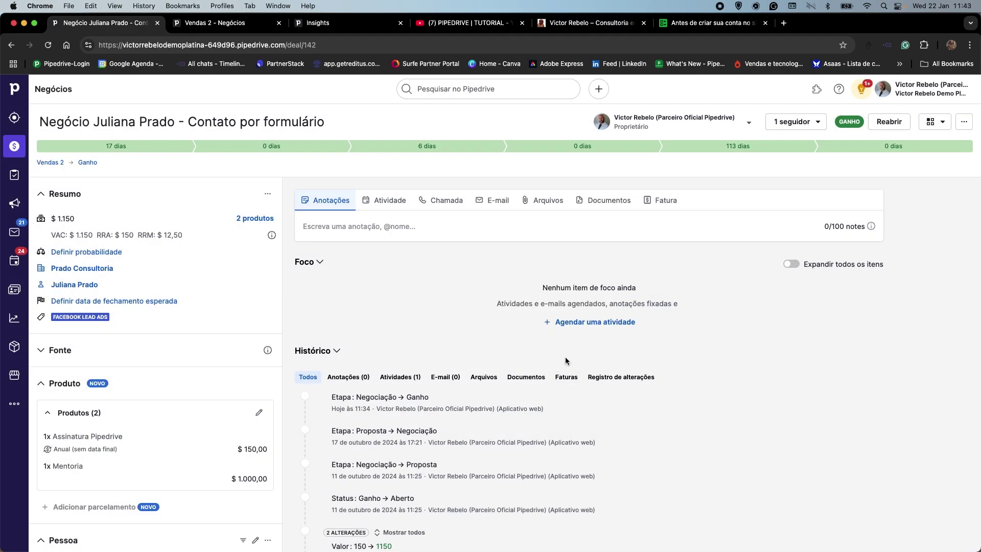
pyautogui.scroll(-1, 413, 184)
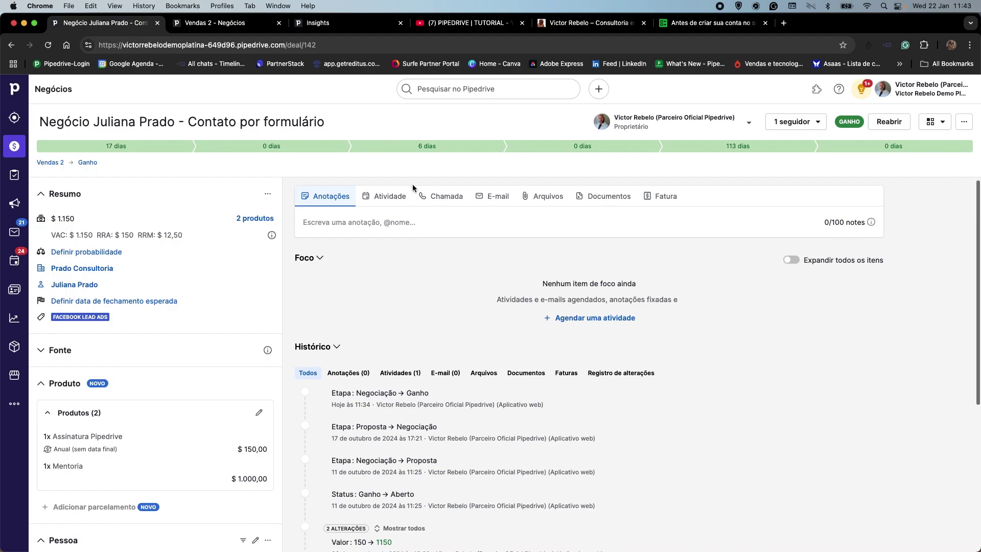
pyautogui.scroll(1, 413, 184)
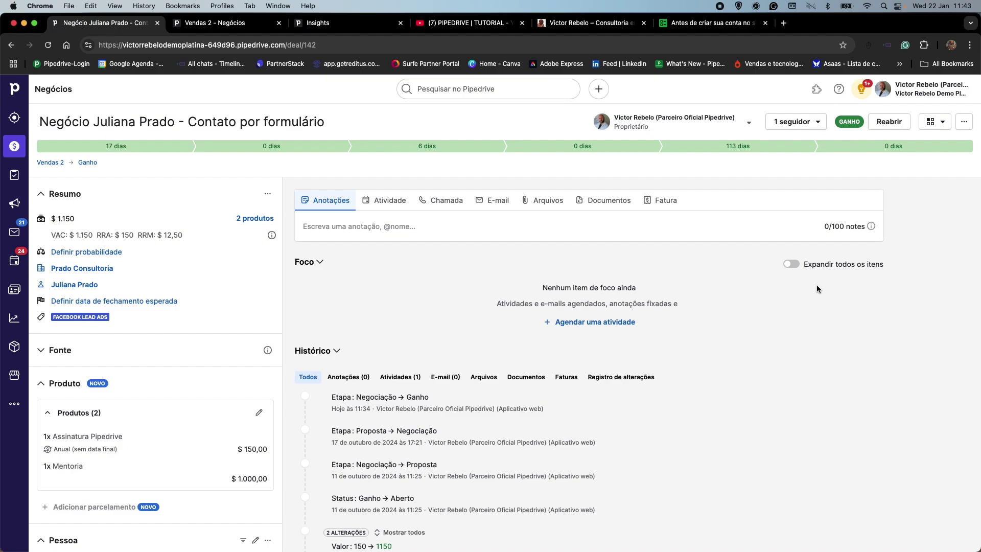
# - Return to the deals board and open the deal in the Negociação stage
pyautogui.click(7, 149)
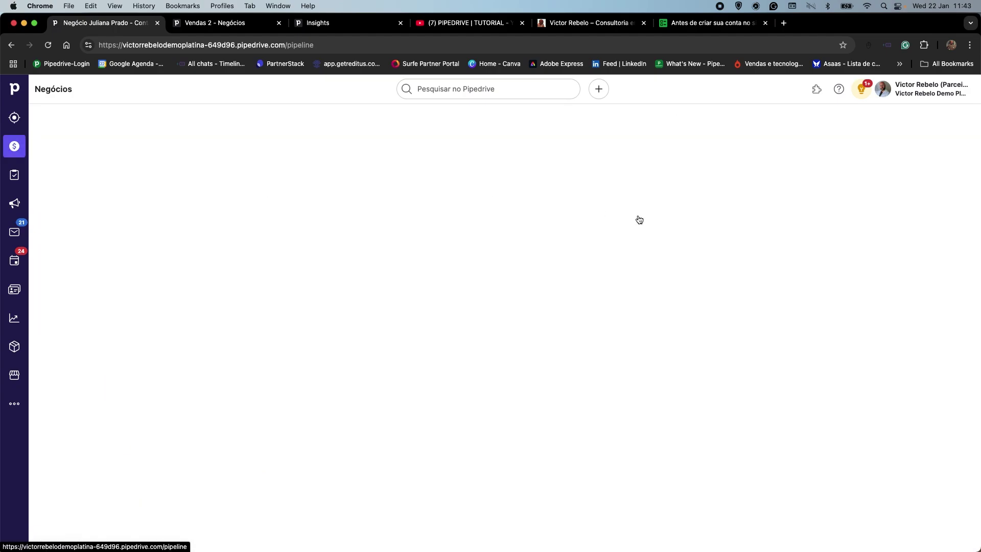
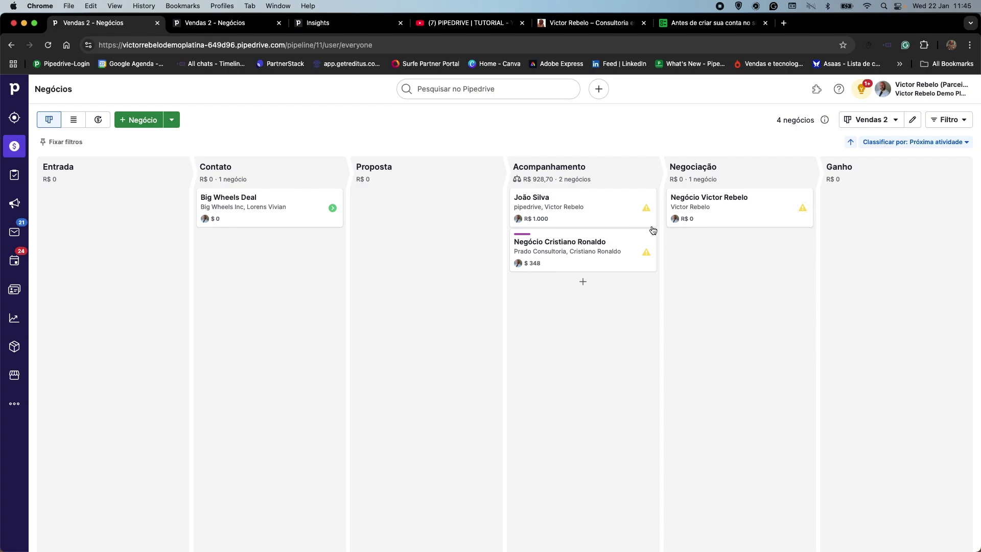
pyautogui.click(710, 206)
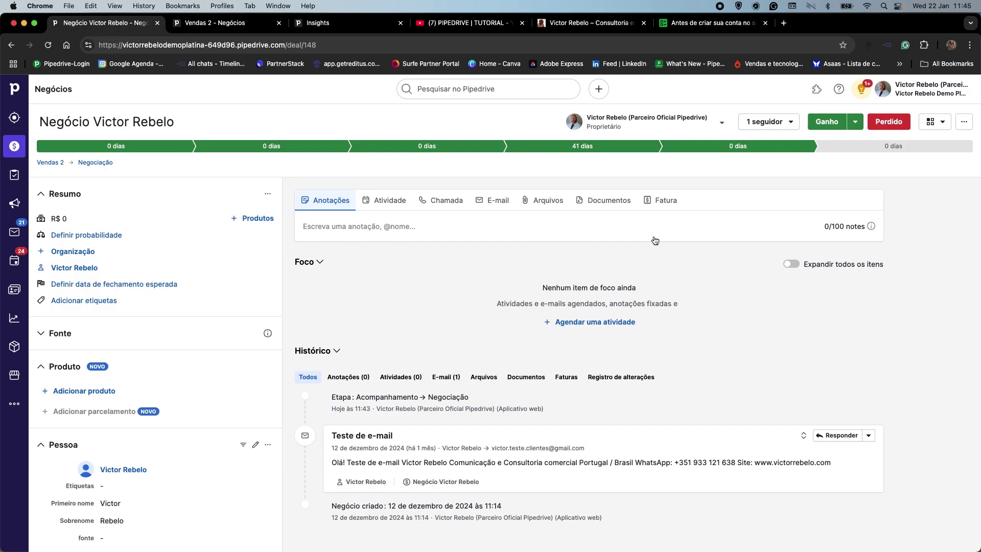
# - Examine the Conversão de negócios and Duração do negócio reports on the Insights dashboard
pyautogui.click(318, 22)
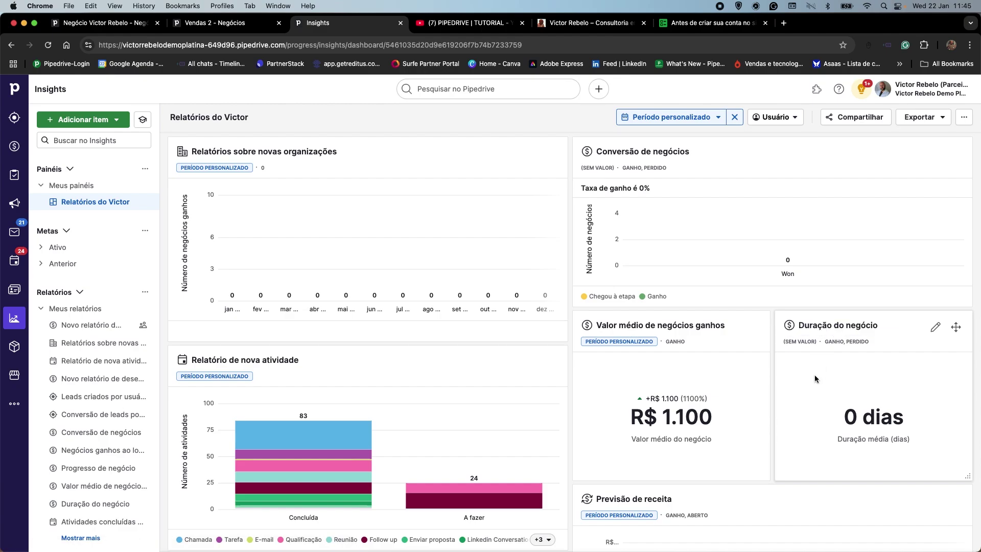
pyautogui.scroll(-1, 816, 379)
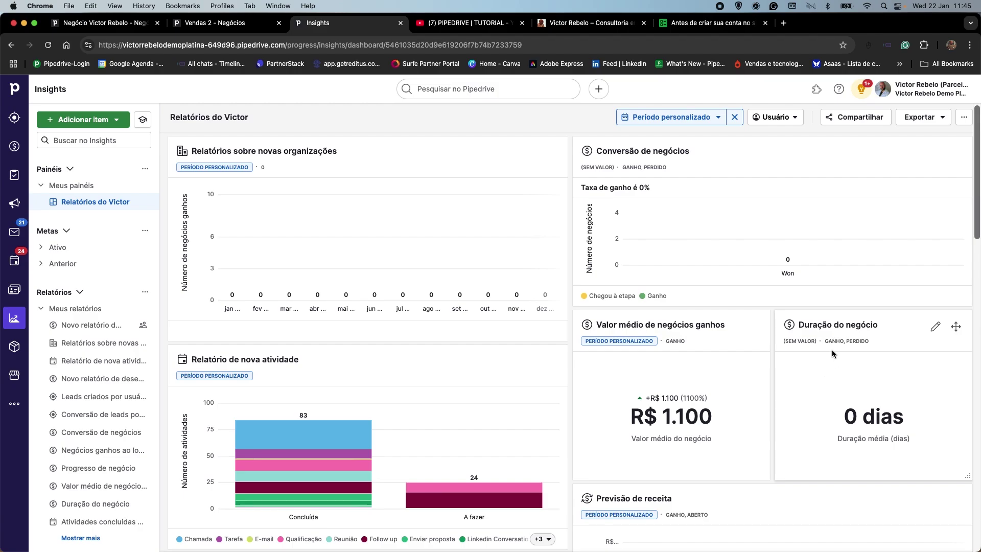
pyautogui.scroll(1, 832, 350)
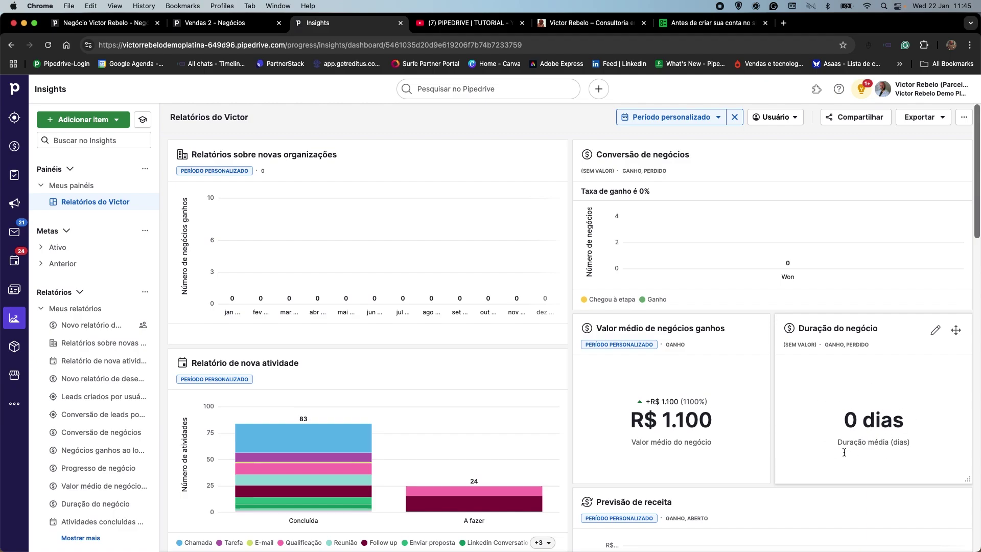
# - Go to the other open Vendas 2 board and check the list of available pipelines, keeping the current one
pyautogui.click(225, 22)
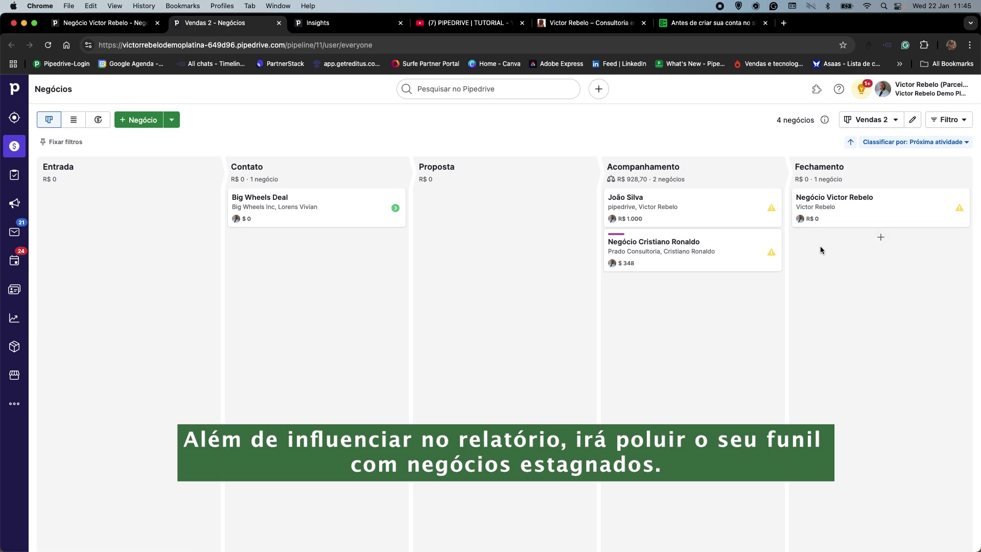
pyautogui.click(892, 120)
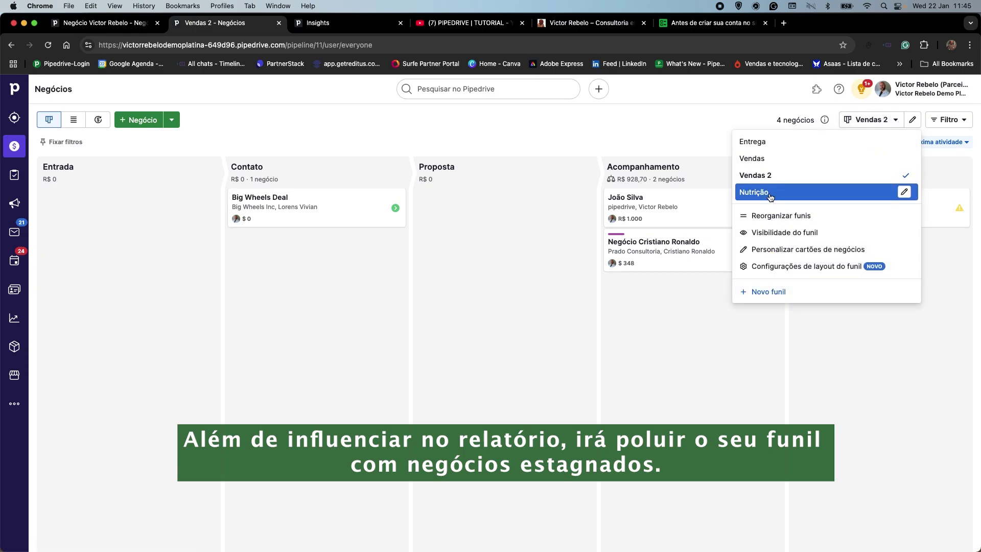
pyautogui.click(747, 97)
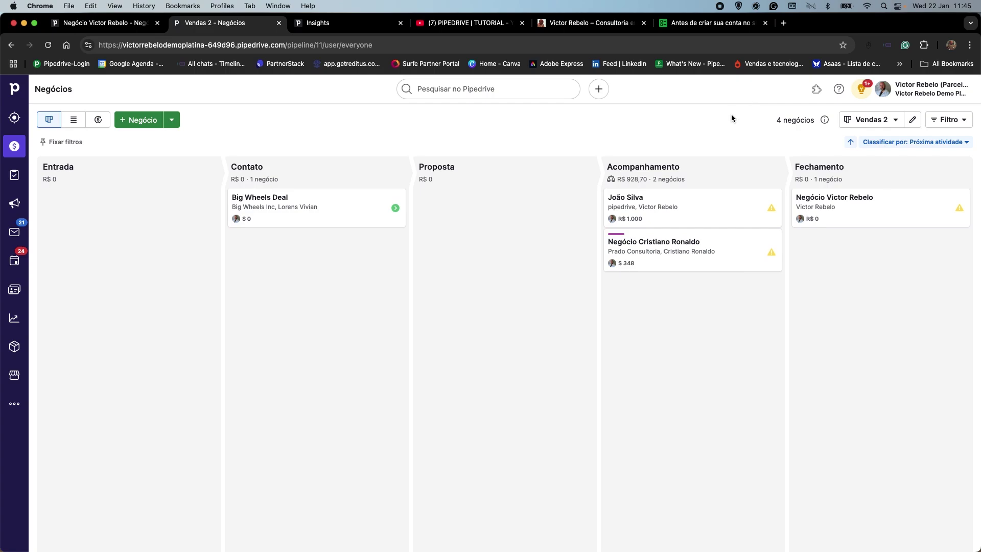
# - Open the deal in the Fechamento stage and mark it as lost with the reason "Apenas pesquisando. Mais para o futuro."
pyautogui.click(872, 212)
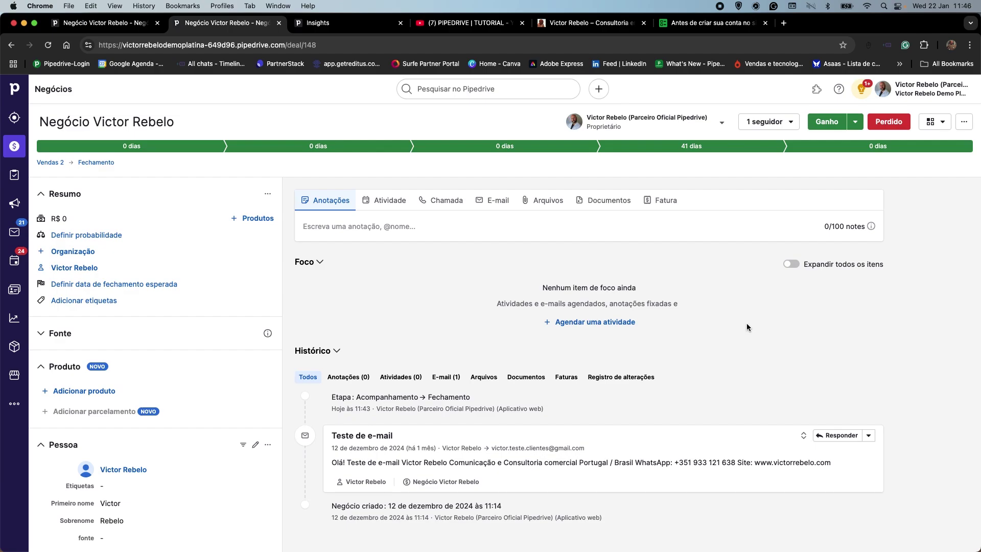
pyautogui.click(890, 126)
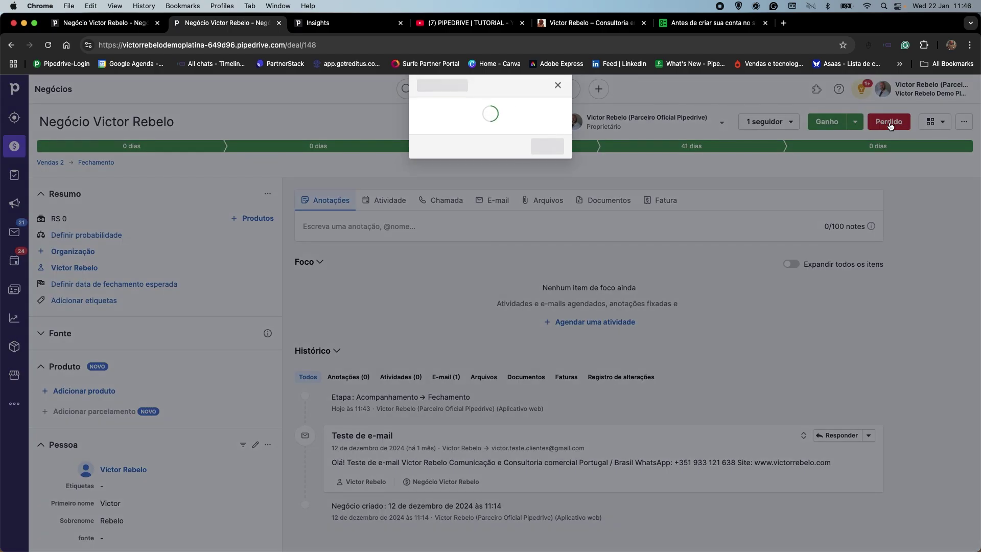
pyautogui.click(448, 131)
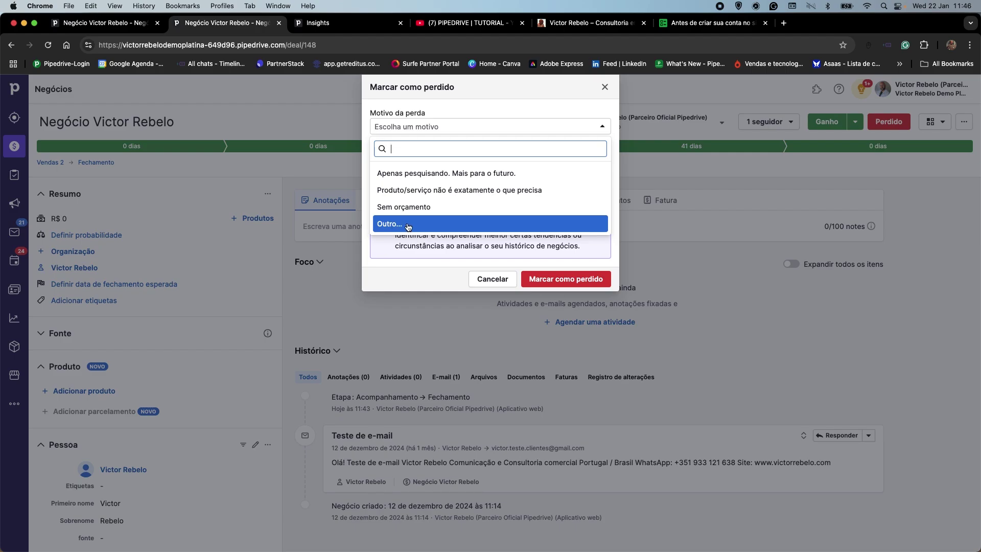
pyautogui.click(455, 175)
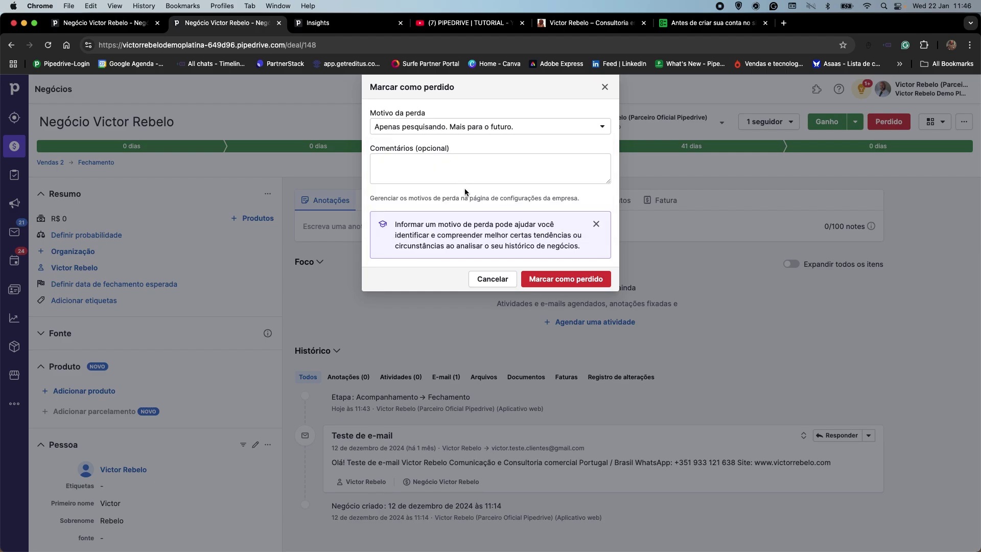
pyautogui.click(446, 127)
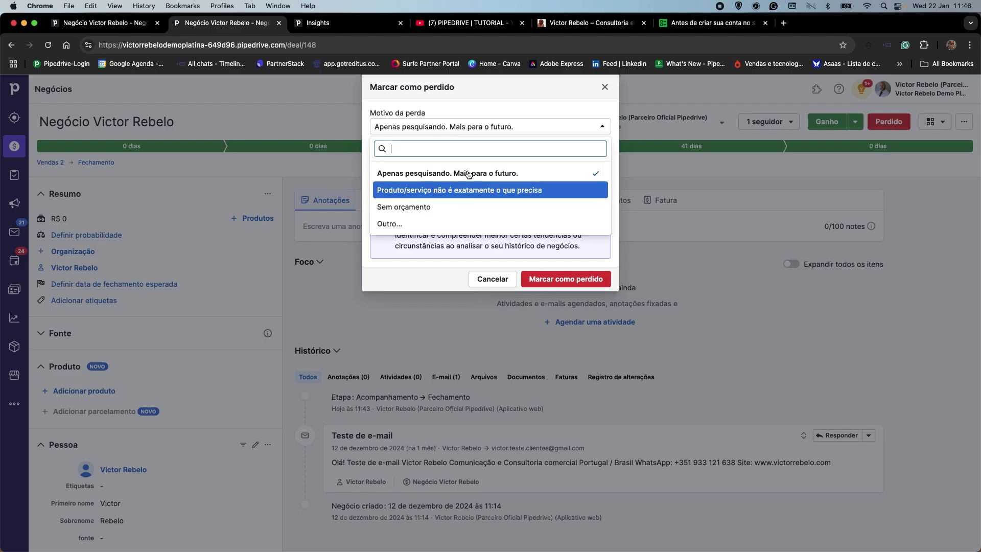
pyautogui.click(414, 112)
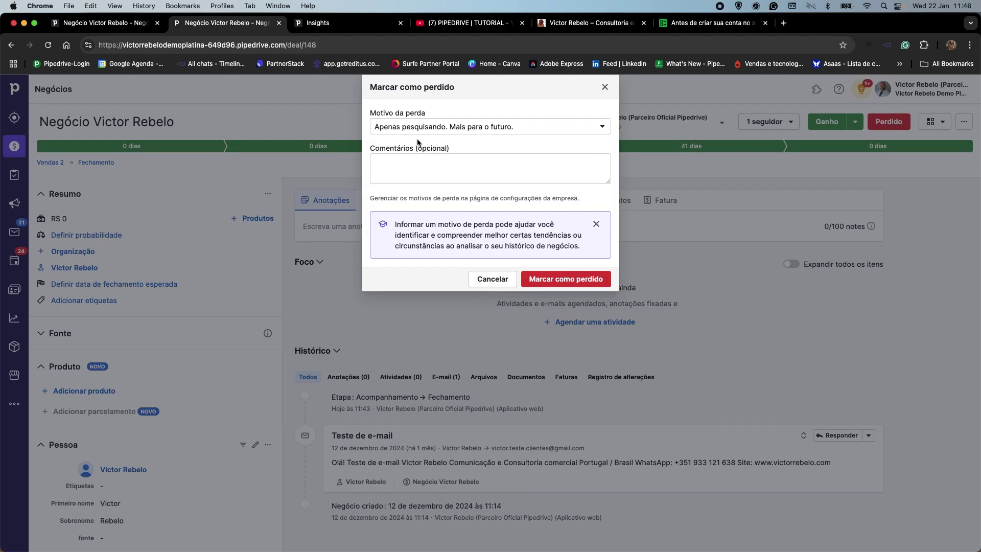
pyautogui.click(562, 282)
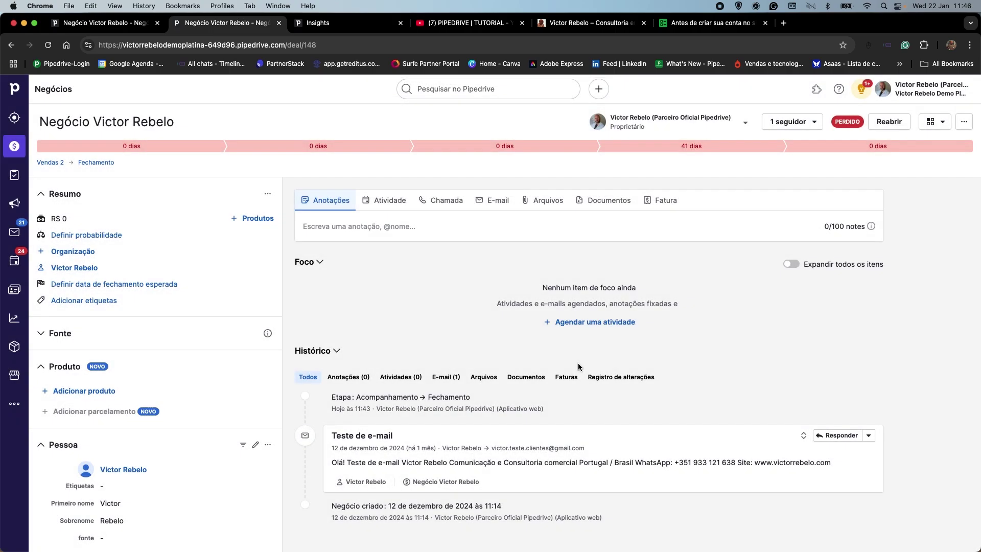
# - Review the lost deal's Pessoa and Detalhes sections, including the loss date and reason
pyautogui.scroll(-3, 199, 337)
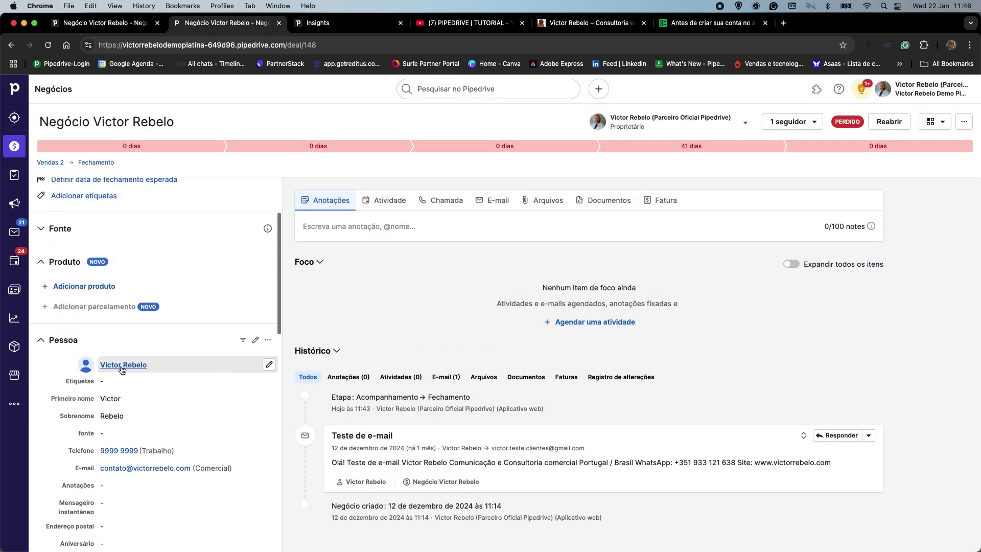
pyautogui.moveTo(123, 369)
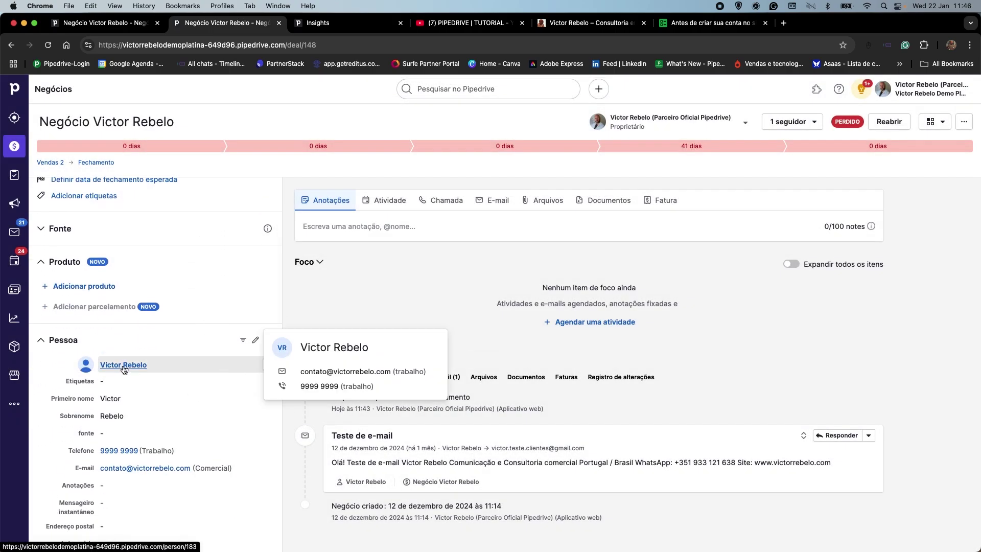
pyautogui.scroll(-10, 118, 370)
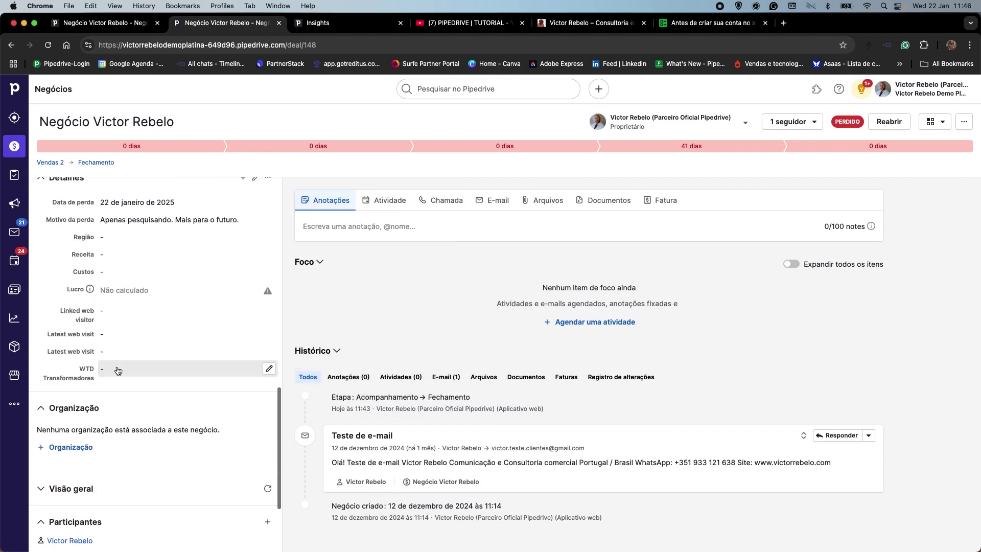
pyautogui.scroll(8, 138, 357)
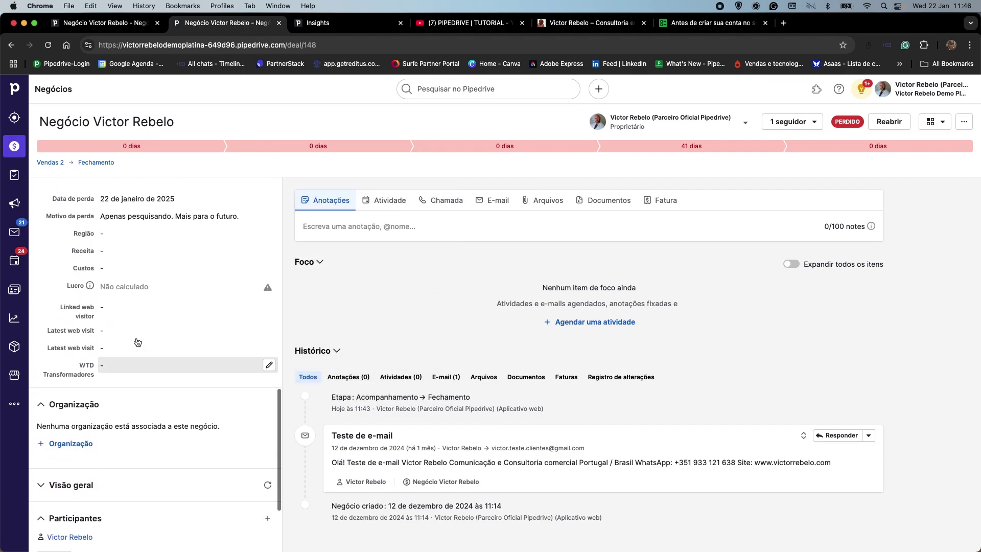
pyautogui.scroll(5, 146, 371)
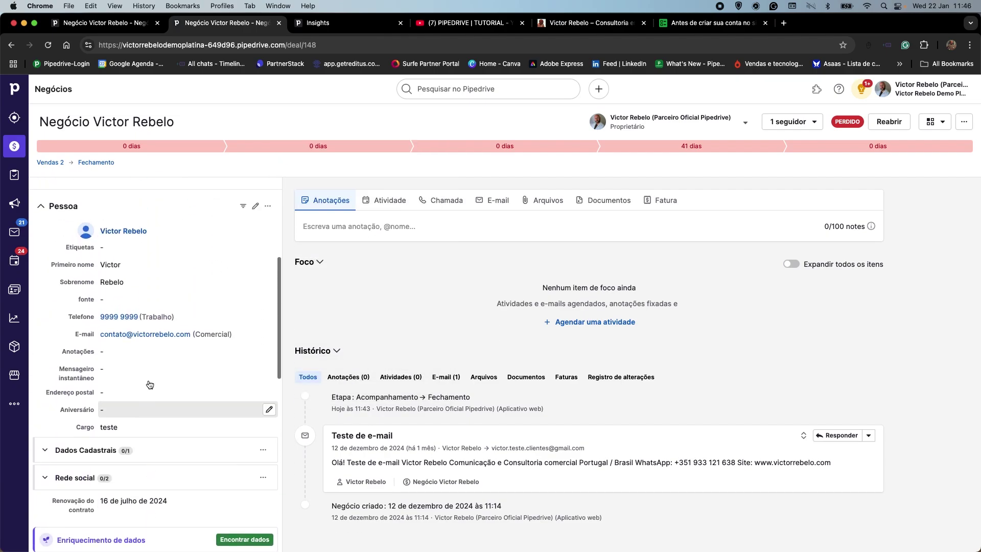
# - Open the contact record linked to the lost deal and start a new activity of the Tarefa type
pyautogui.click(128, 286)
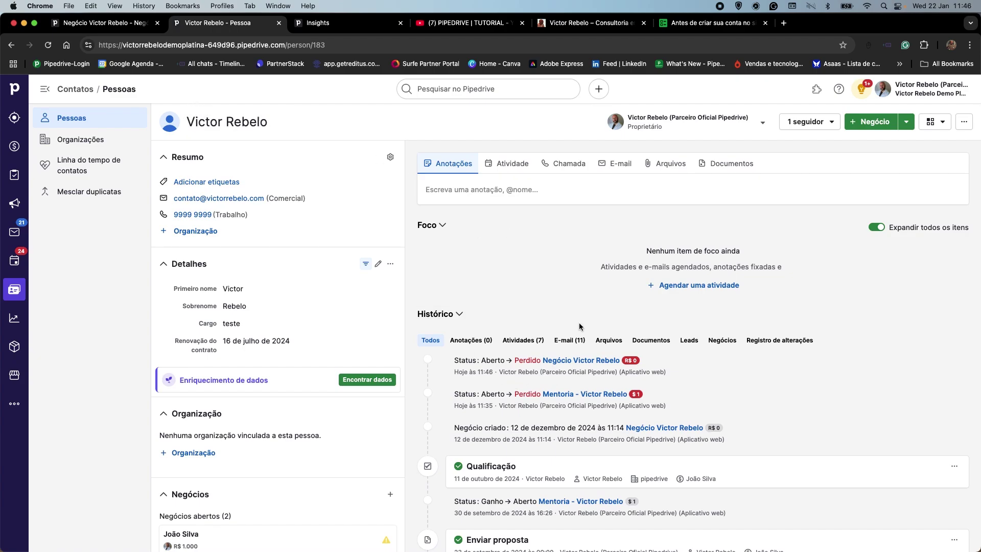
pyautogui.click(512, 164)
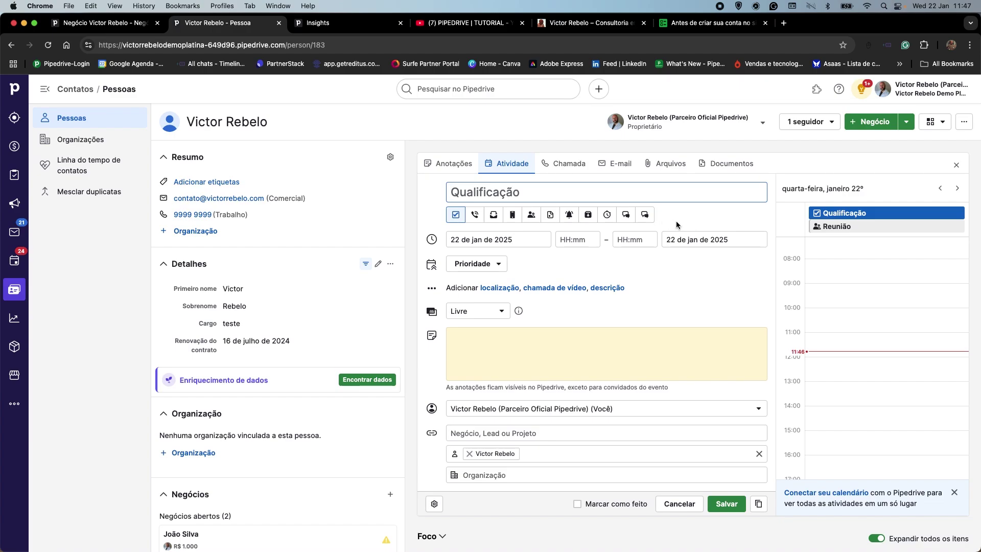
pyautogui.click(943, 97)
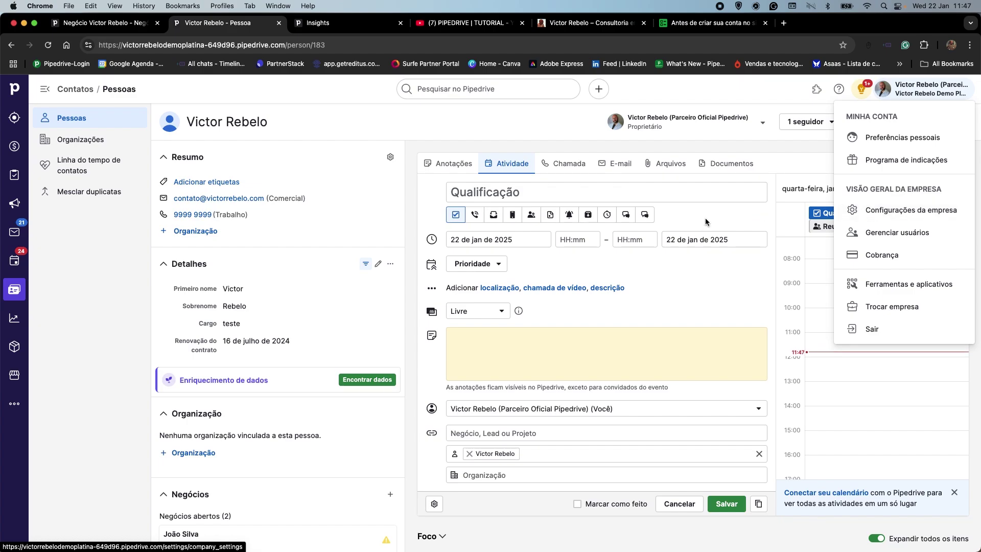
pyautogui.click(677, 215)
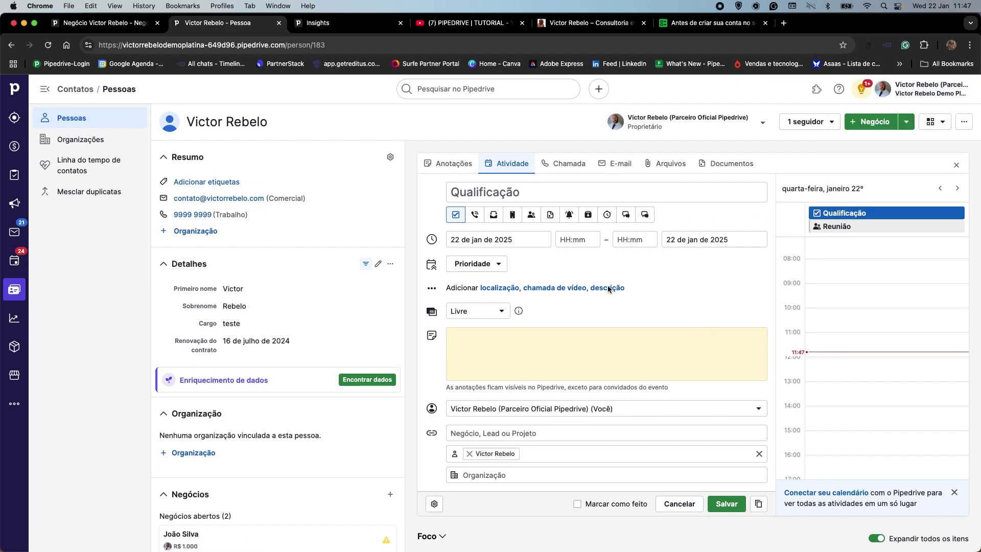
pyautogui.click(607, 215)
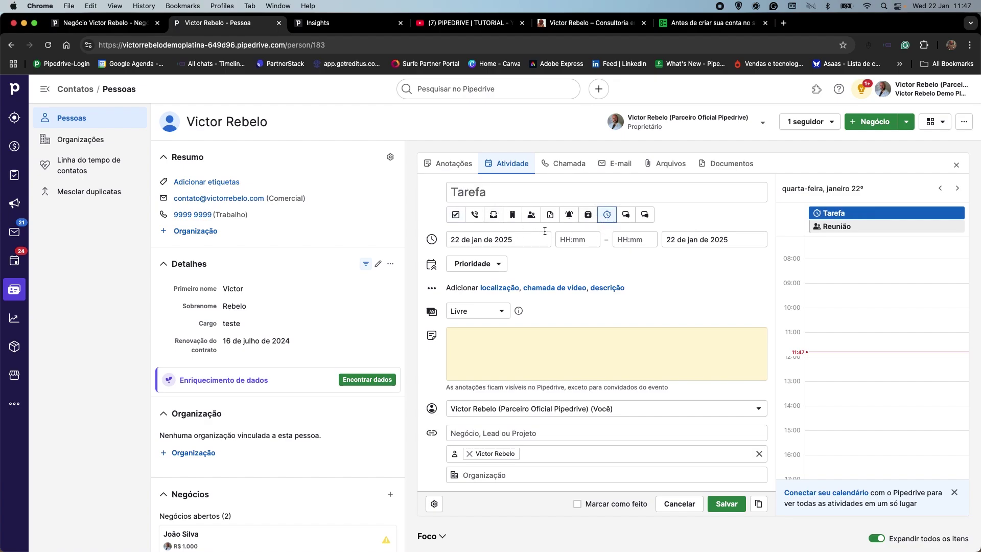
# - Title the task "Retomar contato", set its date to 13 March 2025 and save it on the contact
pyautogui.click(497, 193)
pyautogui.write('Retomar cont')
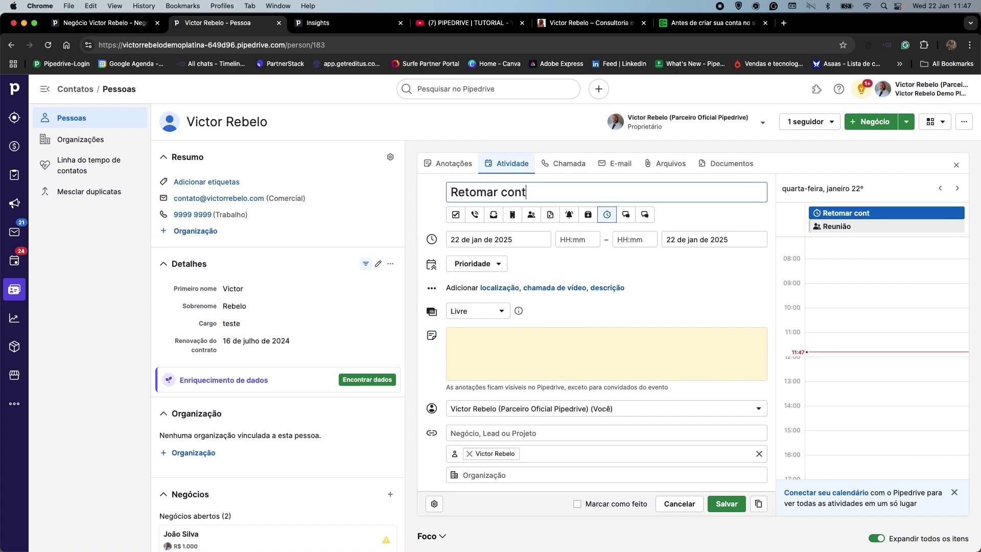
pyautogui.write('ato')
pyautogui.scroll(-3, 624, 216)
pyautogui.scroll(3, 624, 229)
pyautogui.click(496, 241)
pyautogui.click(565, 261)
pyautogui.click(564, 260)
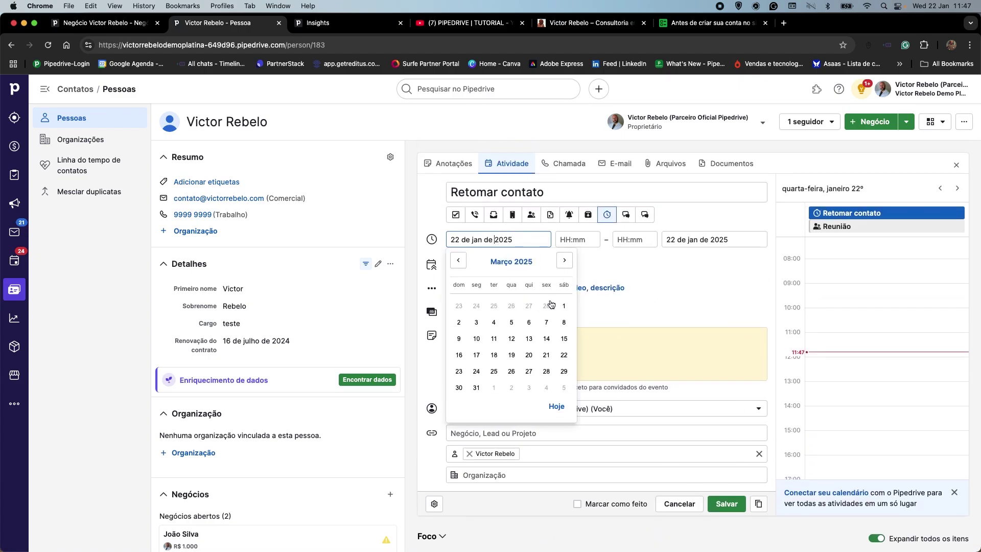
pyautogui.click(529, 339)
pyautogui.click(731, 504)
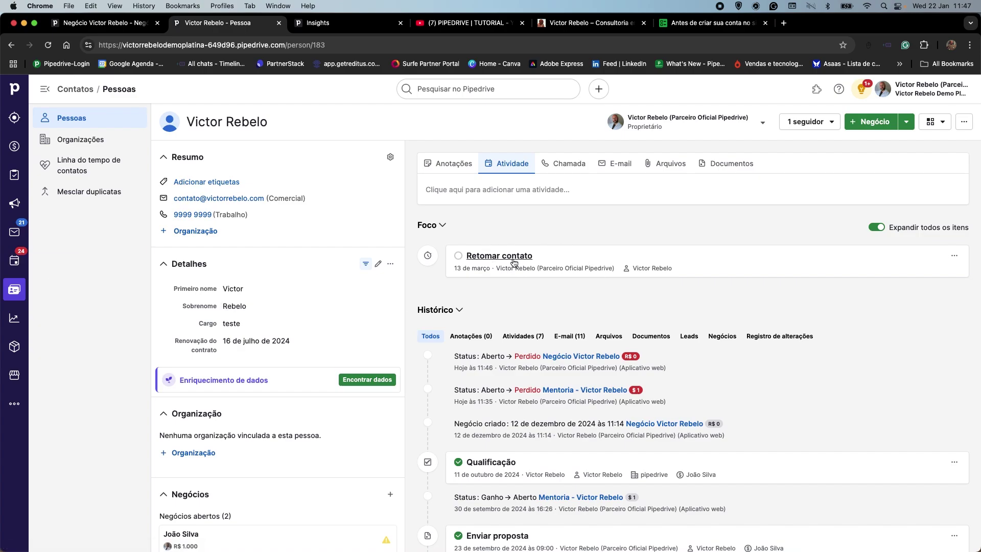
# - View the new deal form for this contact, close it without saving and go to the deals board
pyautogui.click(873, 123)
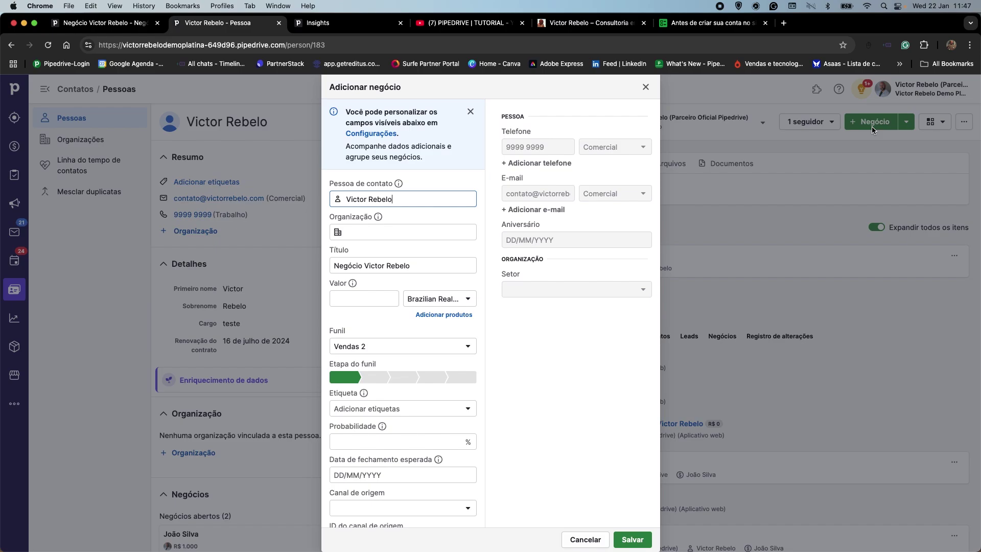
pyautogui.click(646, 87)
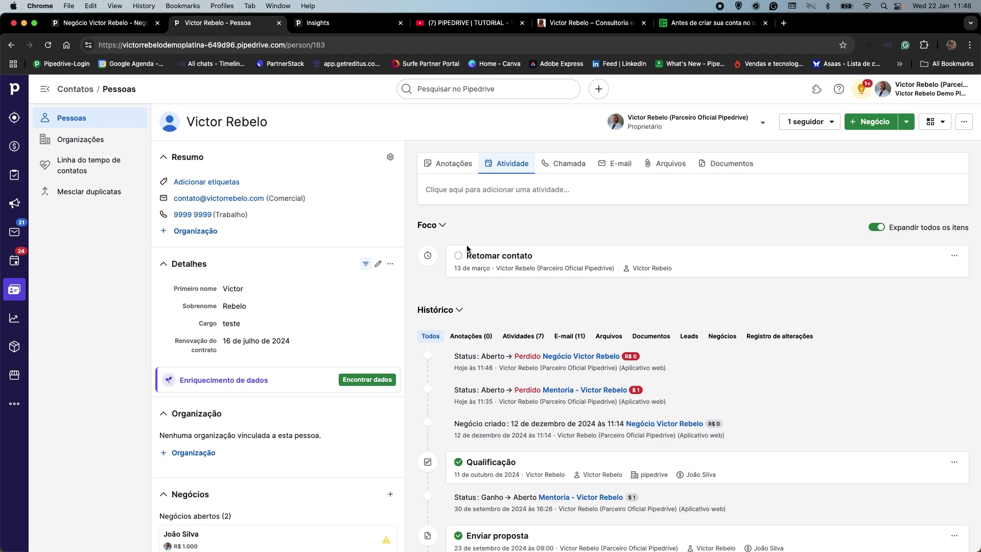
pyautogui.click(14, 147)
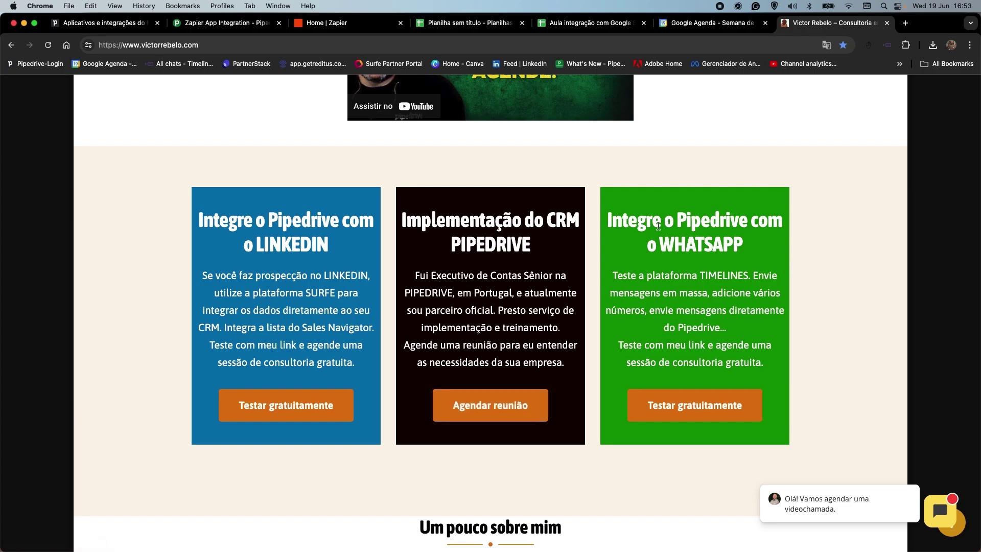
# - Open the WhatsApp integration's free trial offer, view the TimelinesAI page and return to the consulting website
pyautogui.click(687, 406)
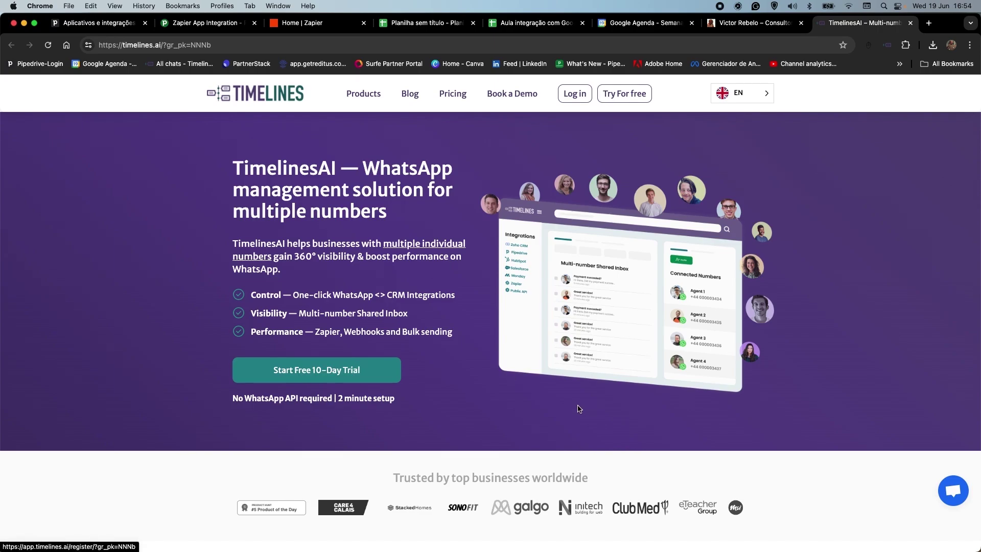
pyautogui.click(751, 23)
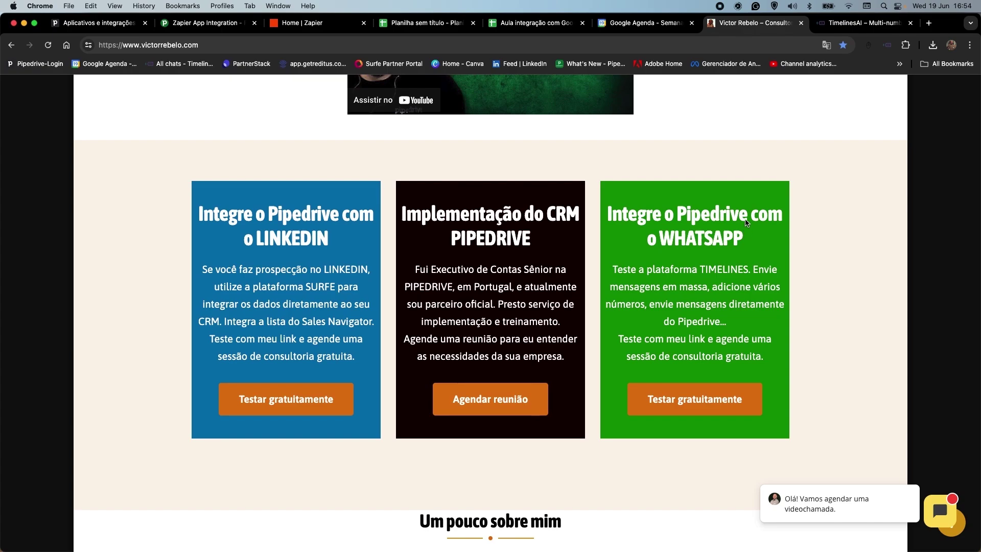
pyautogui.click(864, 23)
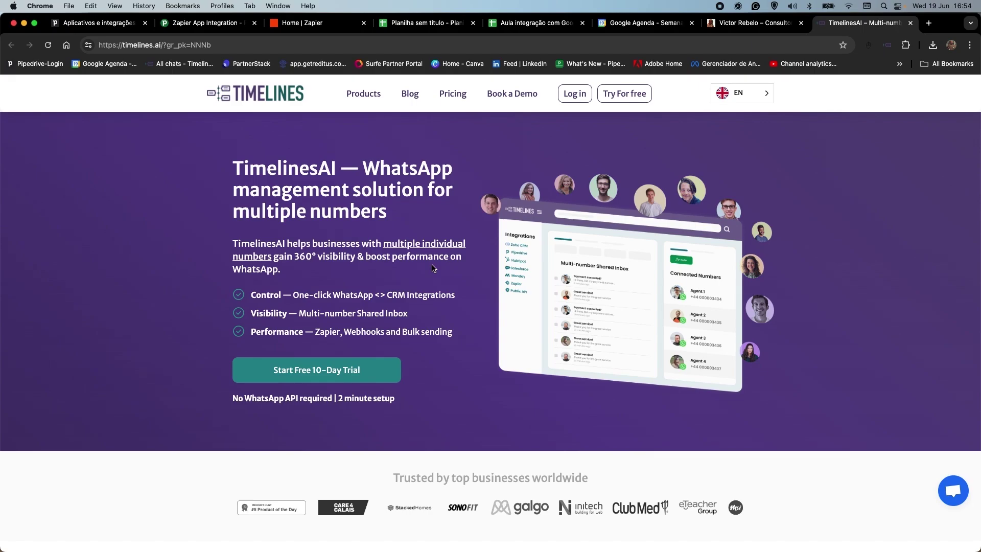
pyautogui.scroll(-1, 432, 268)
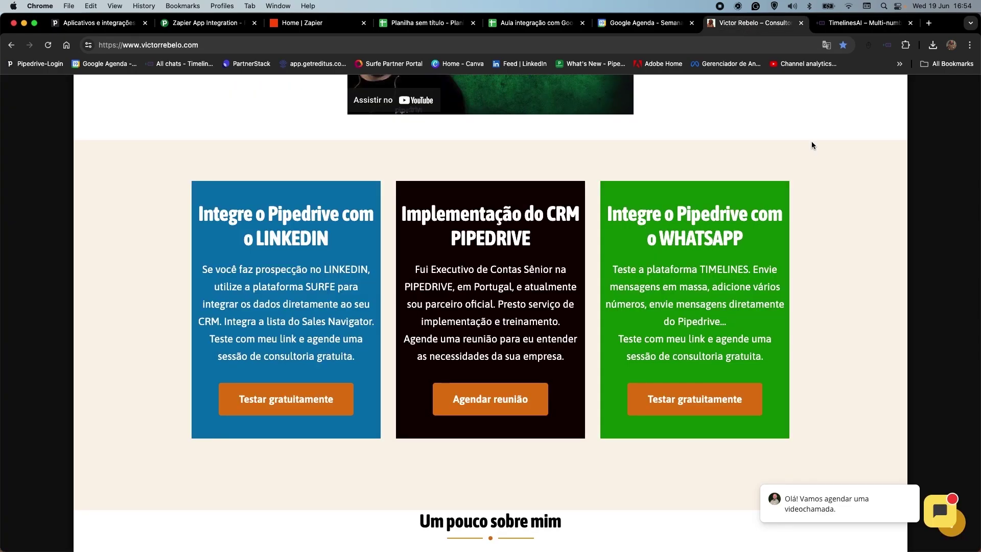
pyautogui.click(739, 23)
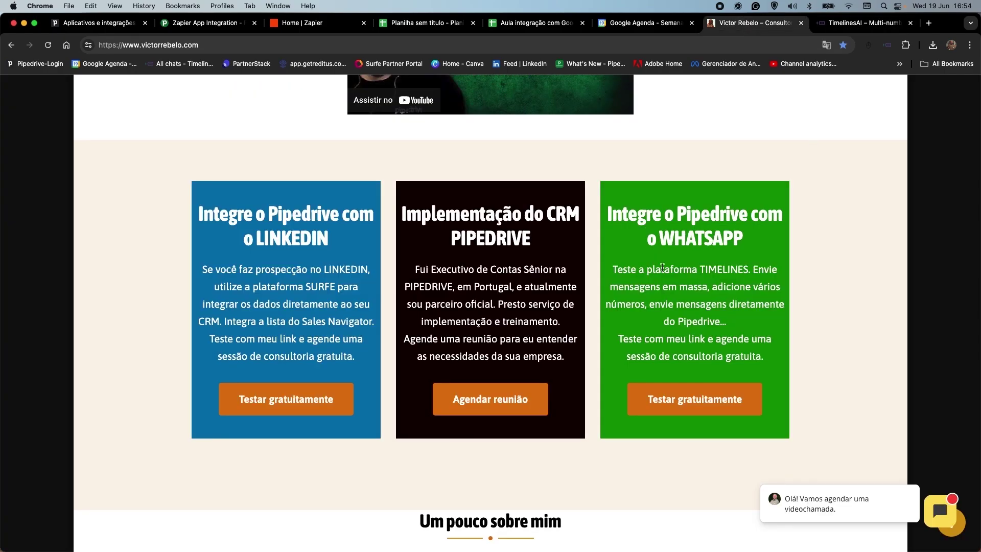